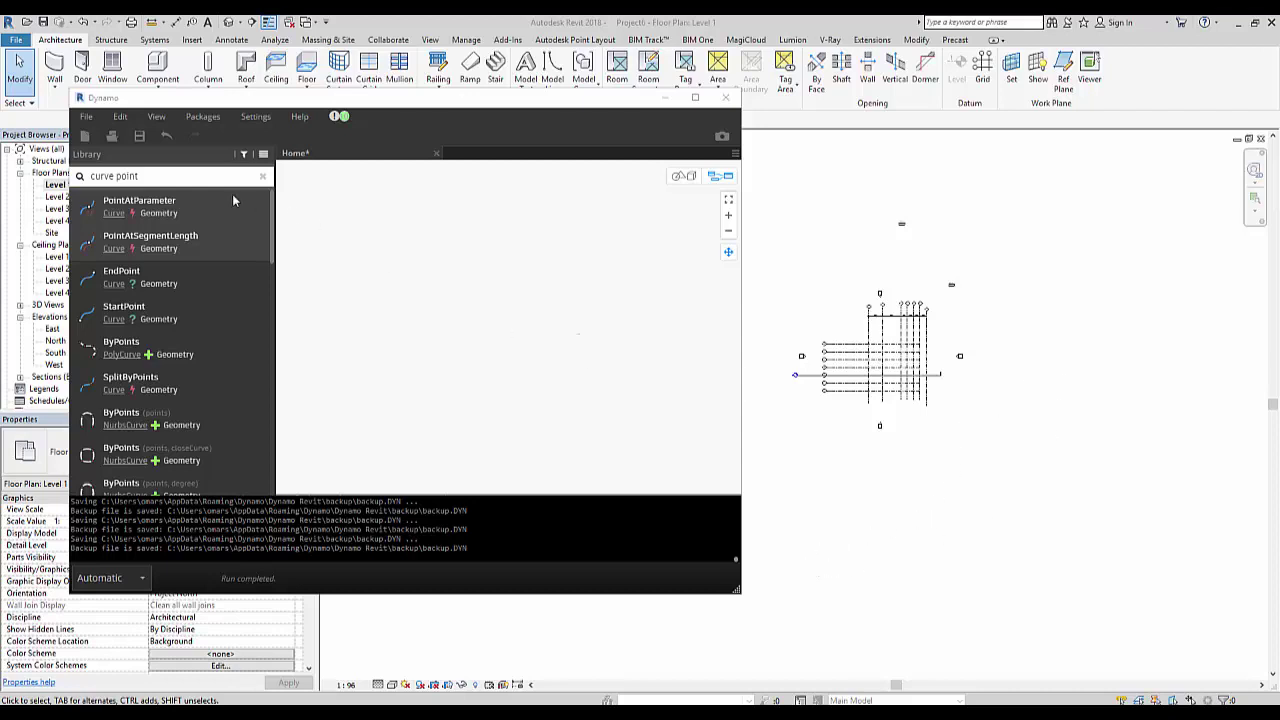
# - Add a Family Types node from a 'family ty' search and set it to Fire Hydrant:Fire Hydrant
pyautogui.click(219, 178)
pyautogui.hotkey('ctrl', 'a')
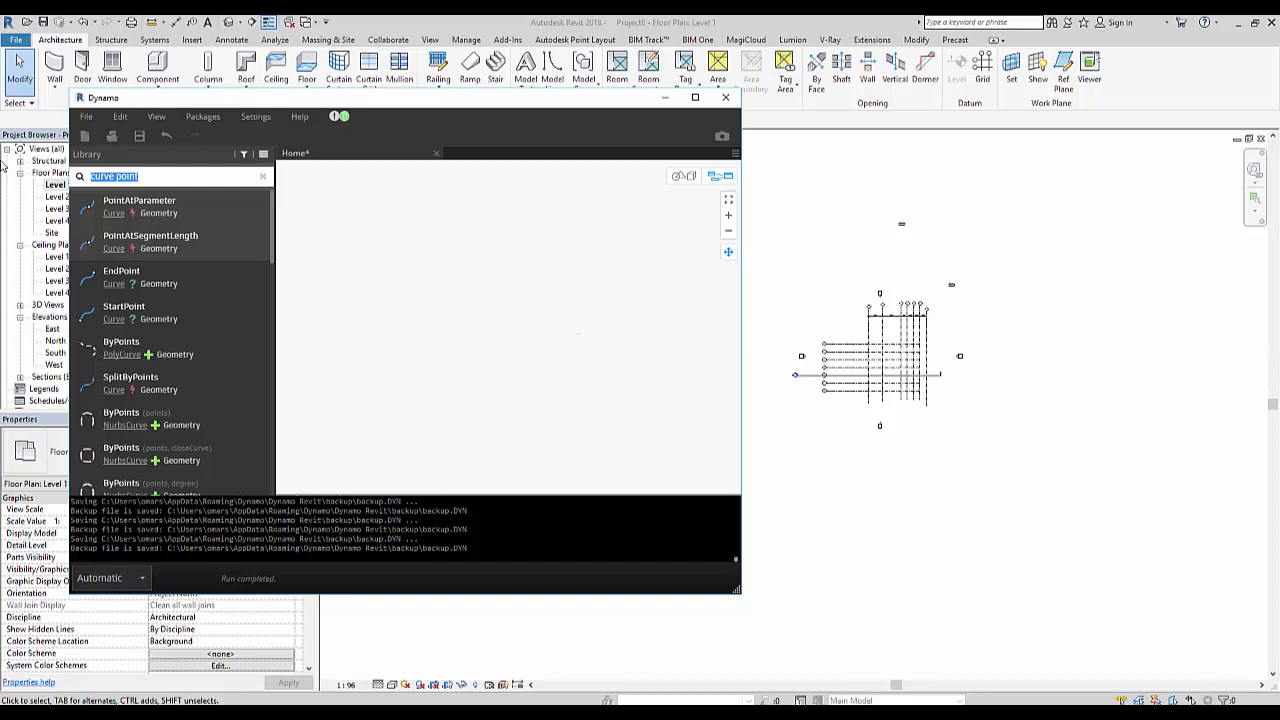
pyautogui.write('family type')
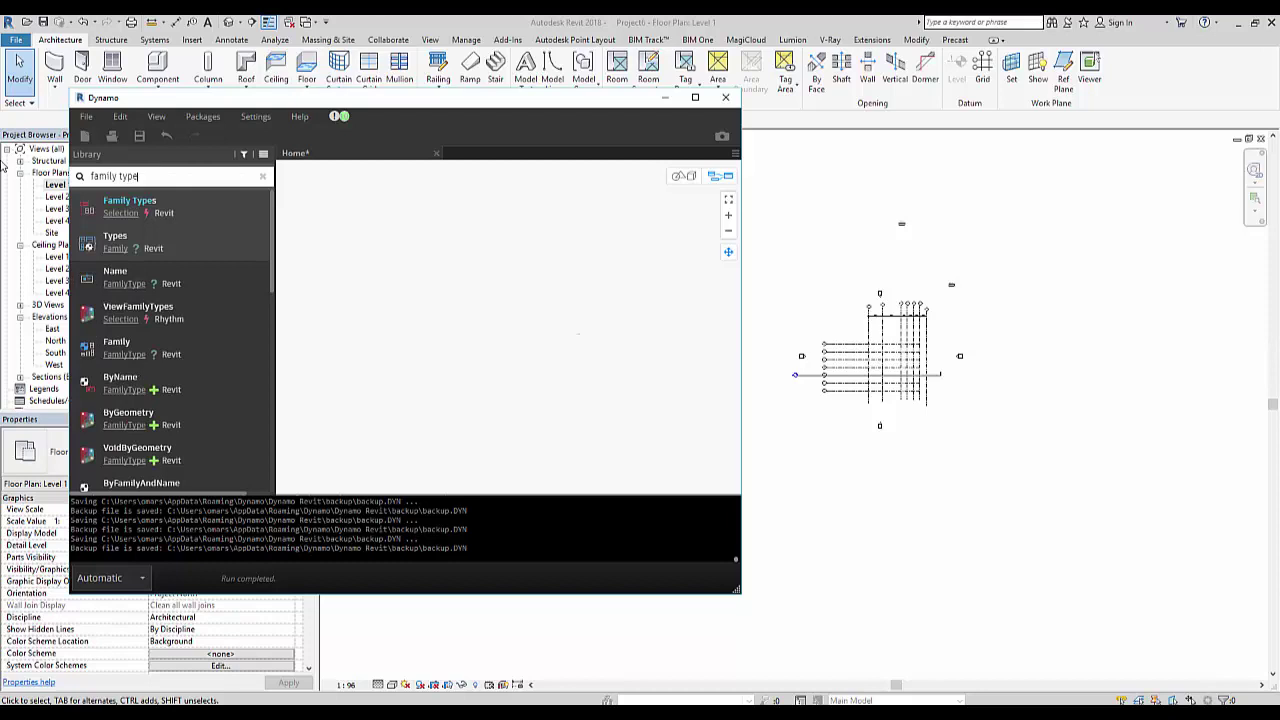
pyautogui.click(132, 208)
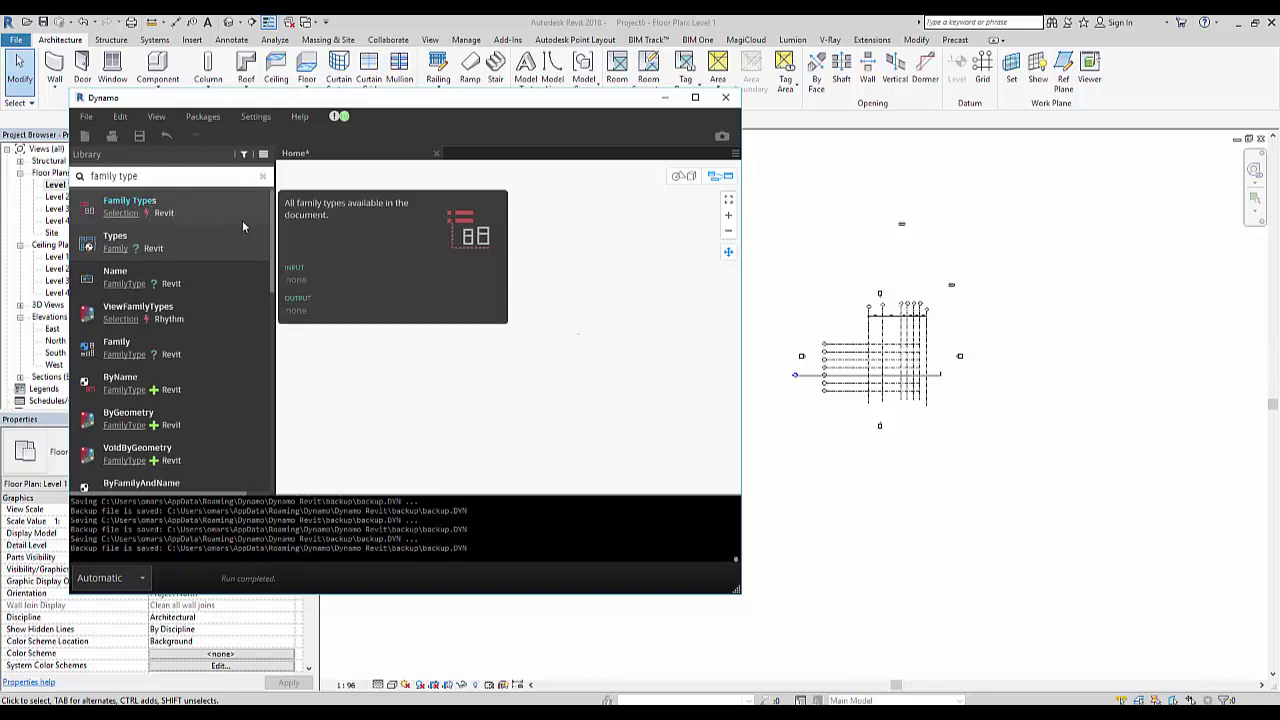
pyautogui.scroll(10, 567, 379)
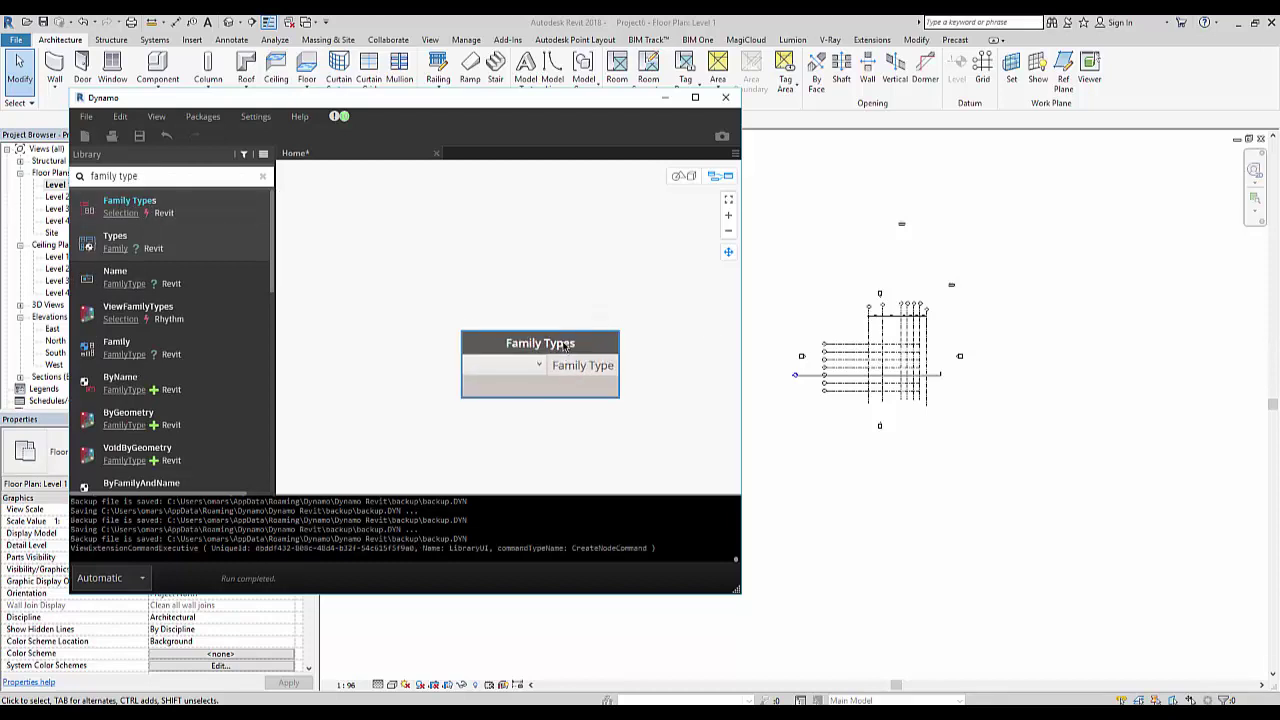
pyautogui.moveTo(520, 362); pyautogui.dragTo(433, 228)
pyautogui.click(433, 228)
pyautogui.scroll(-5, 435, 232)
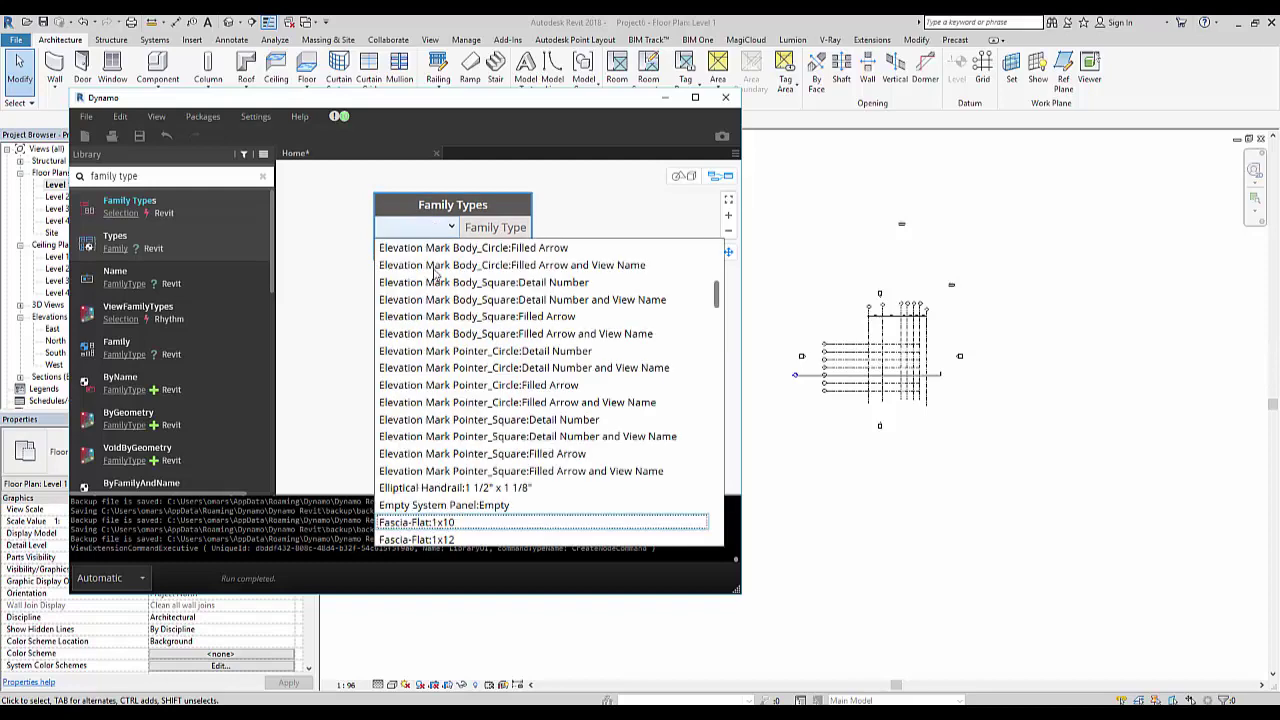
pyautogui.click(477, 505)
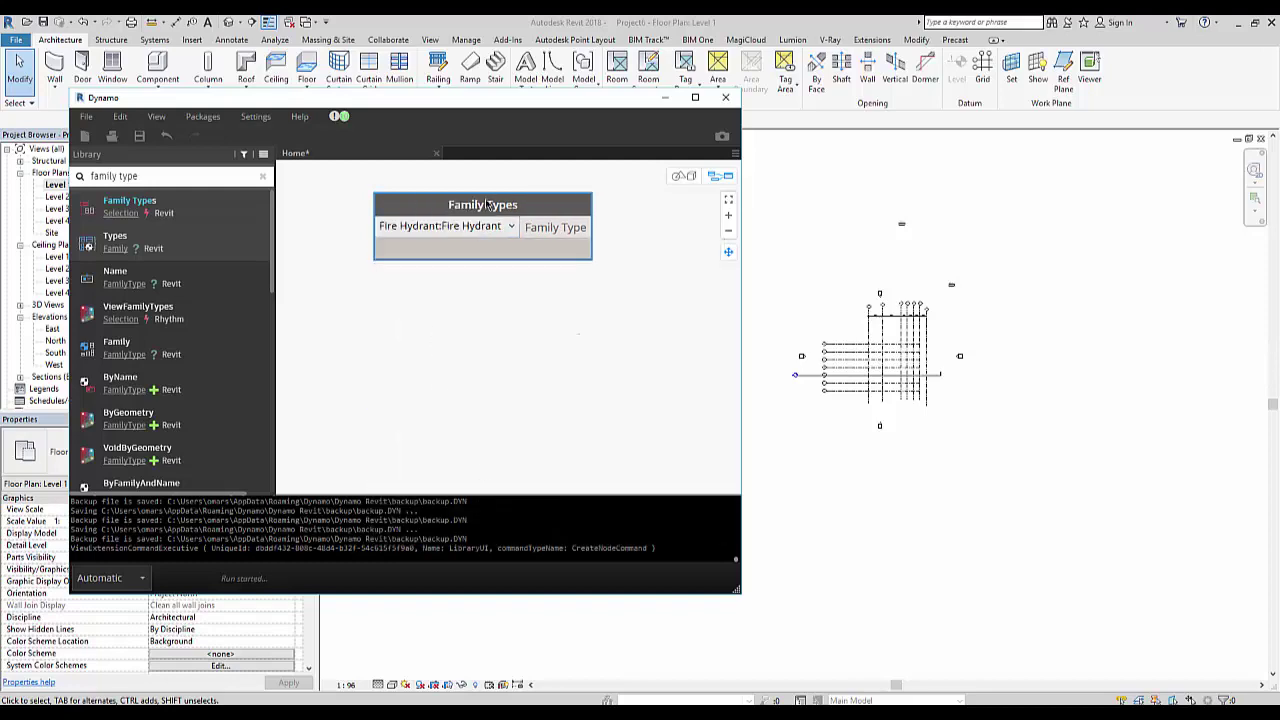
pyautogui.moveTo(487, 204); pyautogui.dragTo(409, 194)
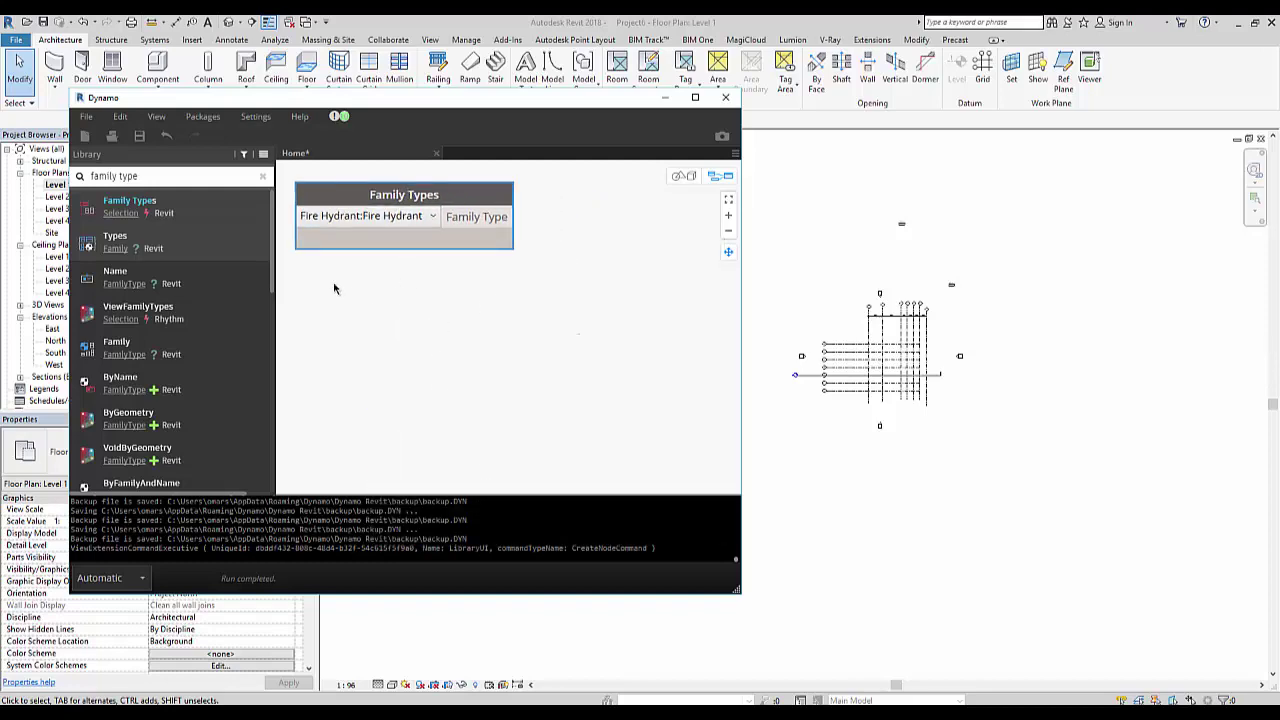
pyautogui.moveTo(207, 176); pyautogui.dragTo(22, 178)
# - Add FamilyInstance.ByPoint from an 'instance' search and wire Family Types into its familyType input
pyautogui.write('in')
pyautogui.write('stance')
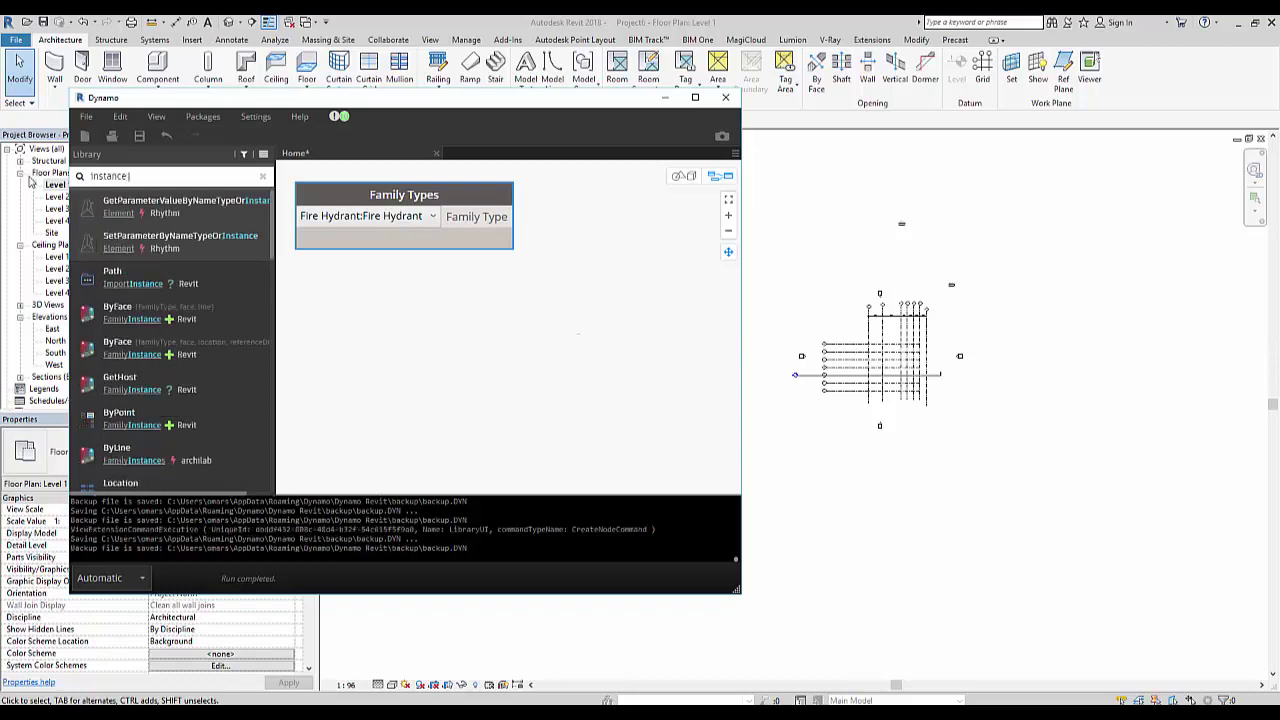
pyautogui.moveTo(118, 418)
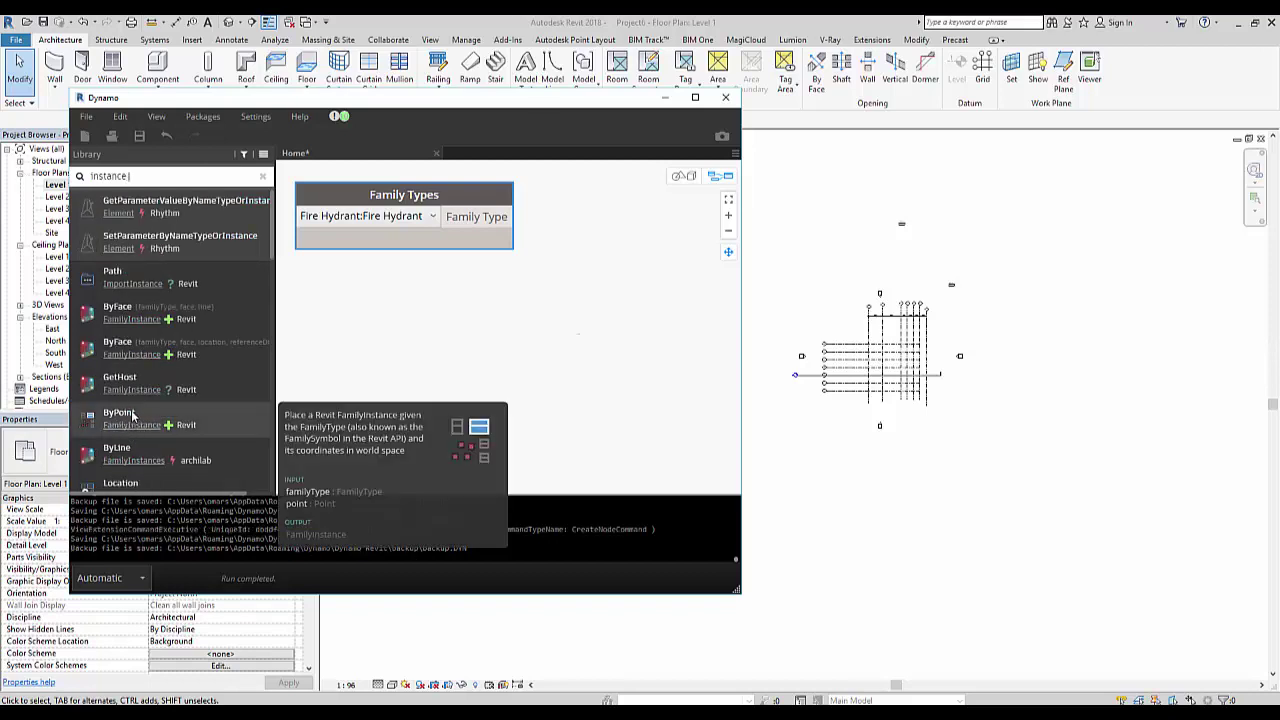
pyautogui.moveTo(460, 370)
pyautogui.mouseDown()
pyautogui.moveTo(540, 350)
pyautogui.moveTo(638, 253)
pyautogui.mouseUp()
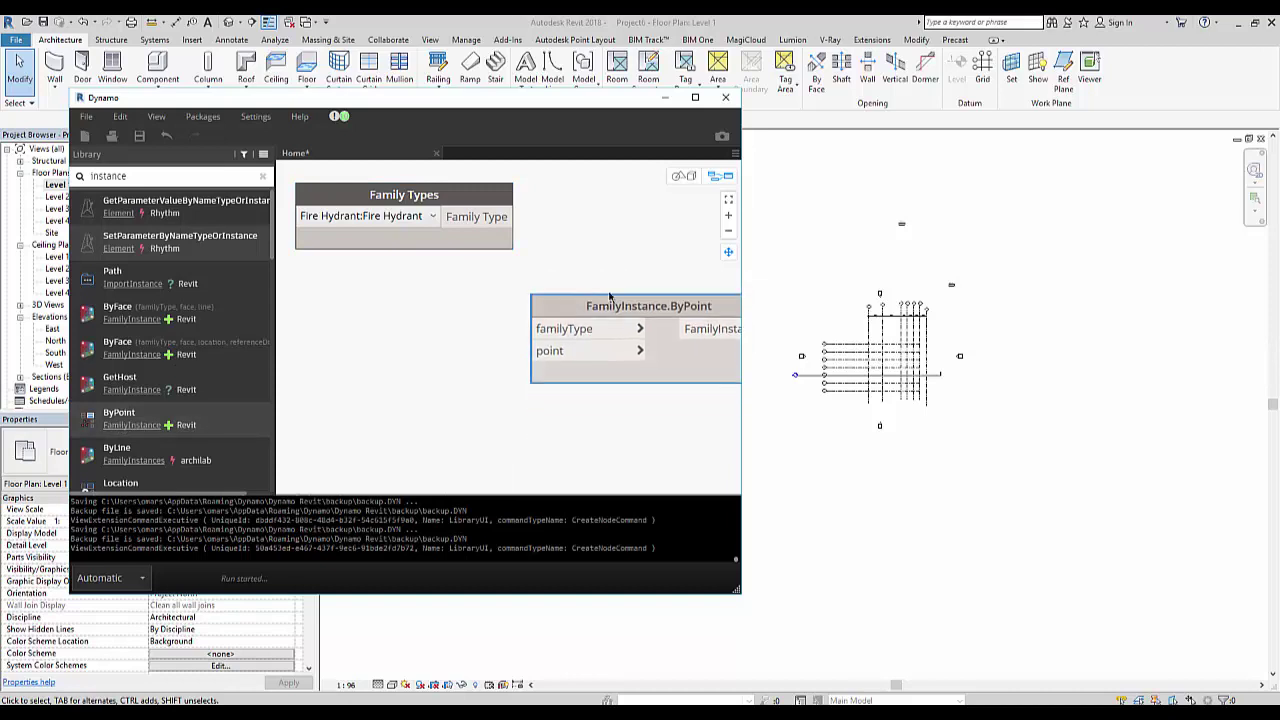
pyautogui.moveTo(503, 357)
pyautogui.mouseDown(button='middle')
pyautogui.moveTo(466, 380)
pyautogui.moveTo(392, 365)
pyautogui.mouseUp(button='middle')
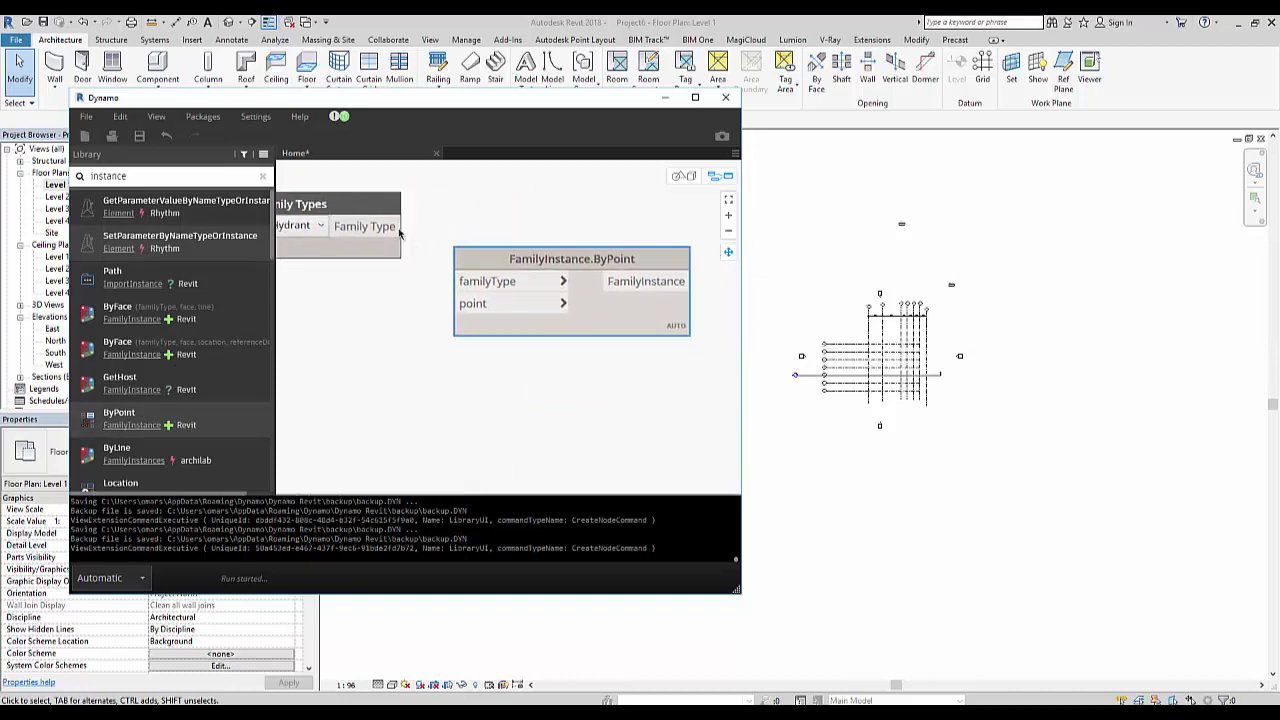
pyautogui.moveTo(403, 226); pyautogui.dragTo(478, 272)
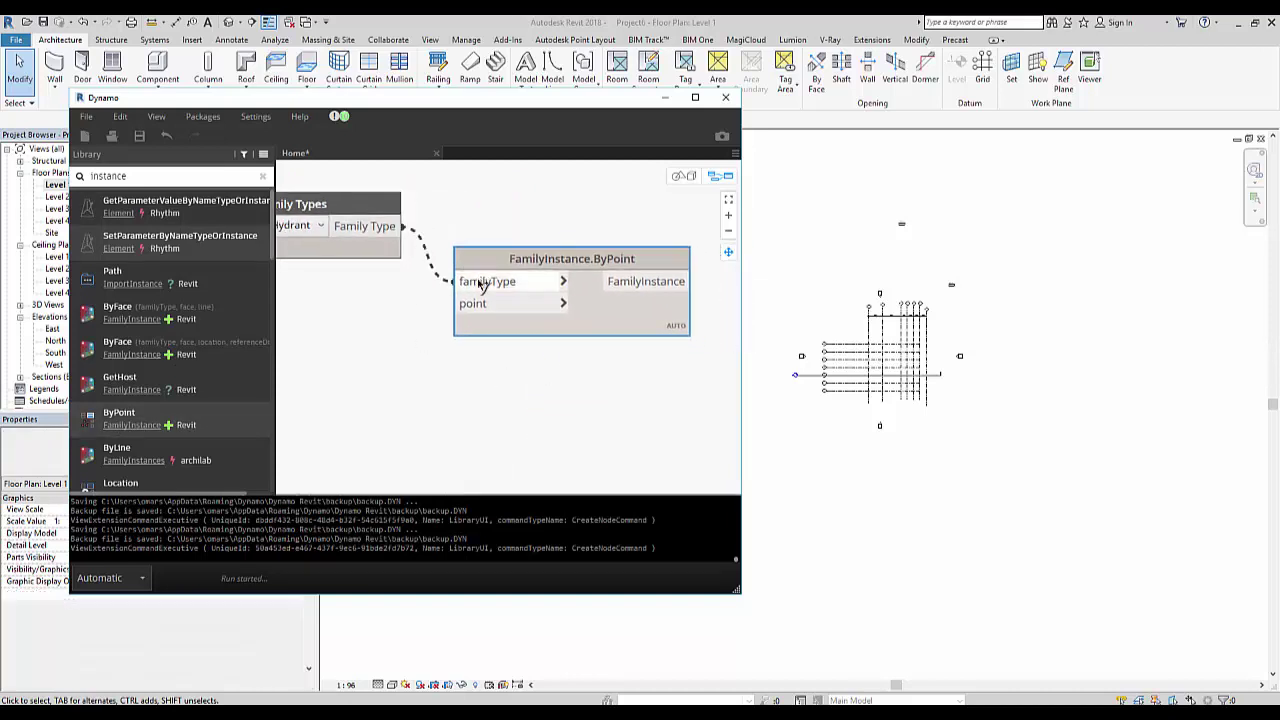
pyautogui.click(372, 356)
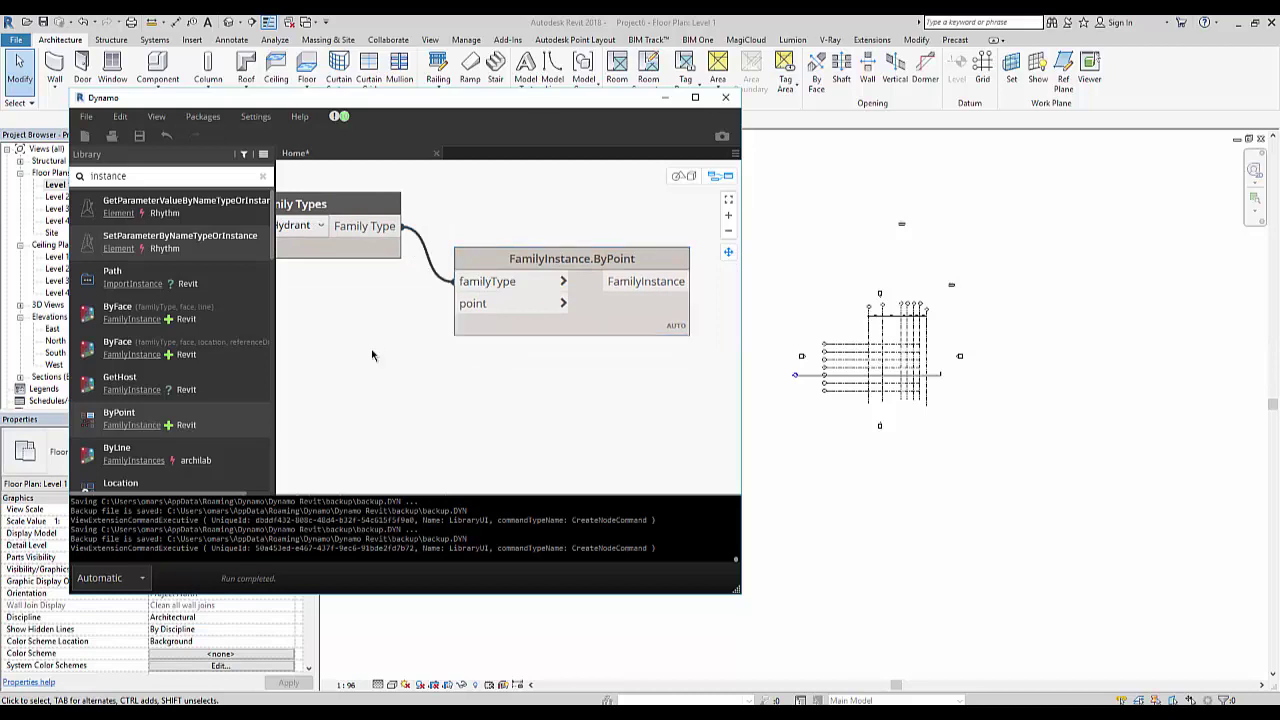
pyautogui.rightClick(372, 356)
pyautogui.press('Escape')
pyautogui.rightClick(408, 375)
pyautogui.press('Escape')
pyautogui.click(204, 178)
# - Add a Point.ByCoordinates node from a 'point' search, feeding ByPoint's point input
pyautogui.write('point')
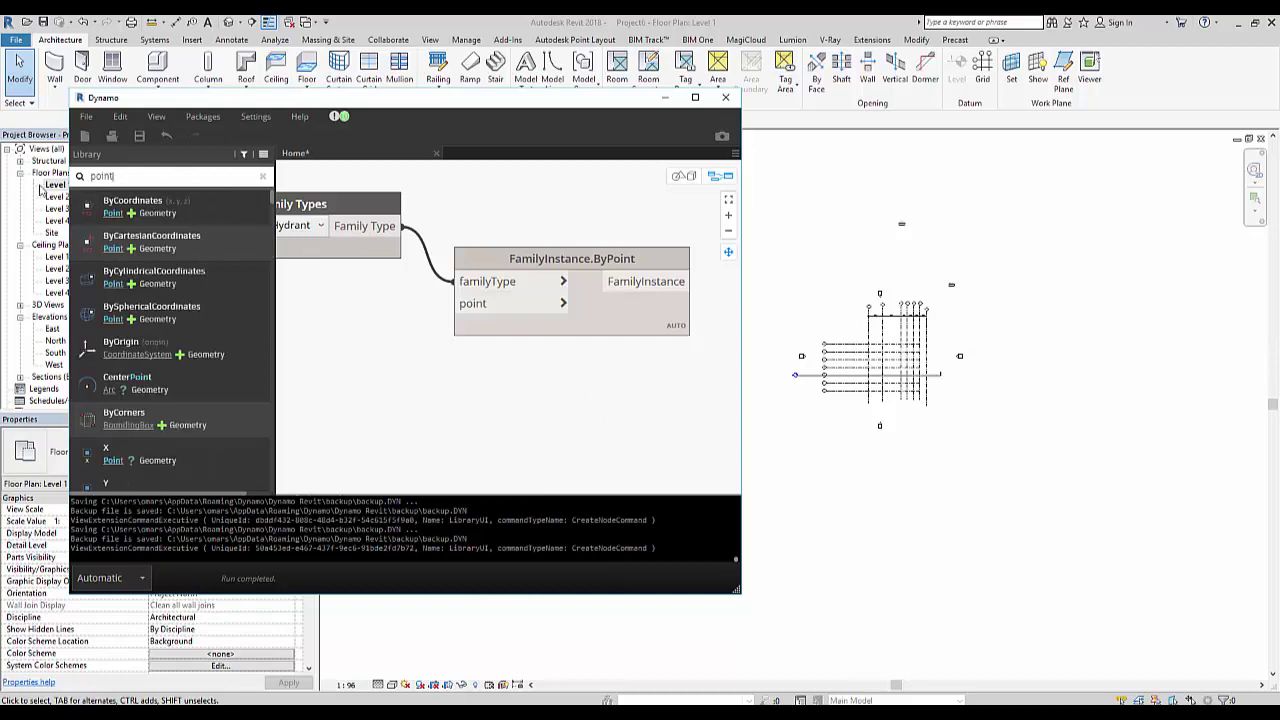
pyautogui.moveTo(175, 222)
pyautogui.mouseDown()
pyautogui.moveTo(545, 347)
pyautogui.moveTo(404, 342)
pyautogui.moveTo(458, 303)
pyautogui.mouseUp()
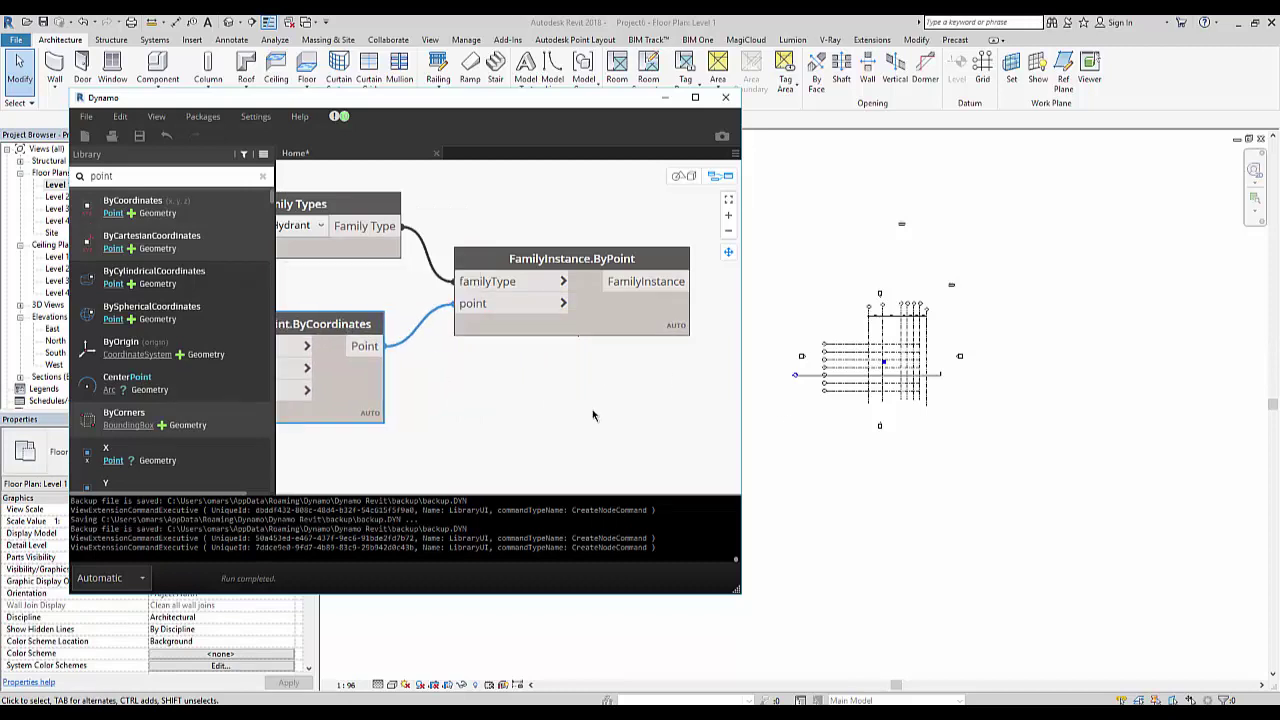
pyautogui.moveTo(592, 409); pyautogui.dragTo(480, 422, button='middle')
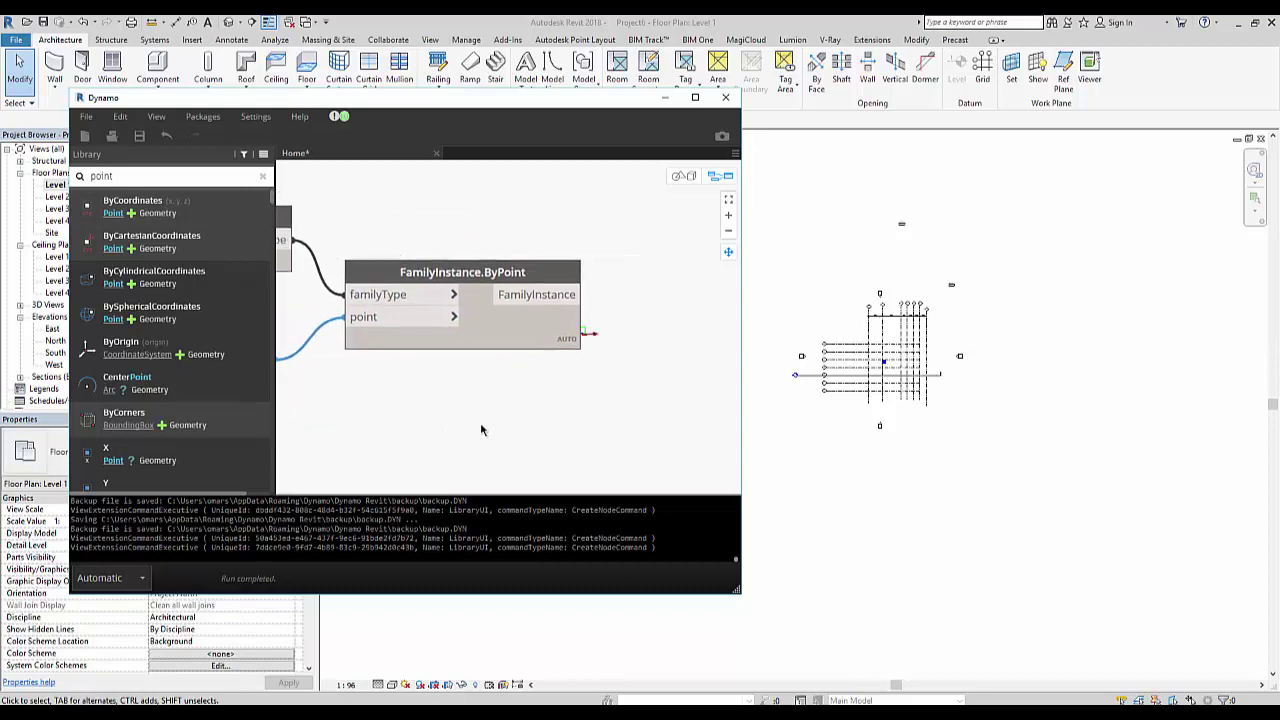
# - Search the library for the Element.Geometry node
pyautogui.rightClick(677, 320)
pyautogui.write('g')
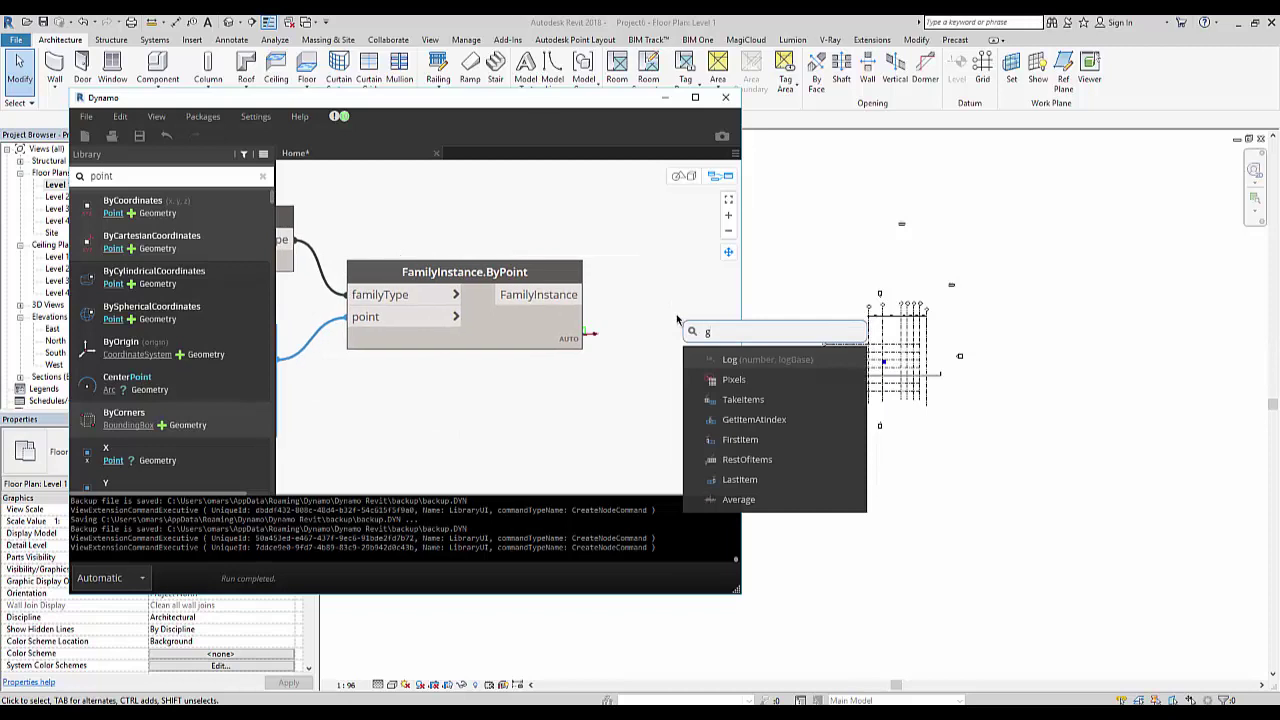
pyautogui.click(169, 177)
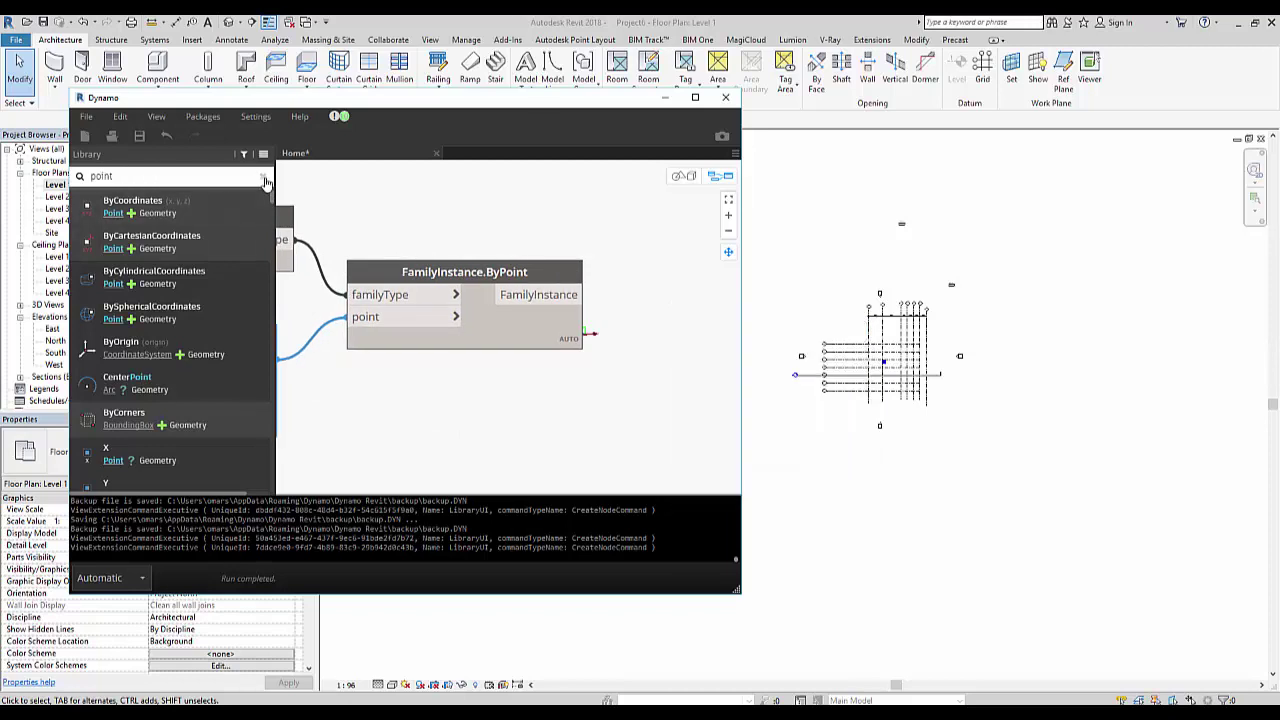
pyautogui.click(264, 176)
pyautogui.click(218, 175)
pyautogui.write('ge')
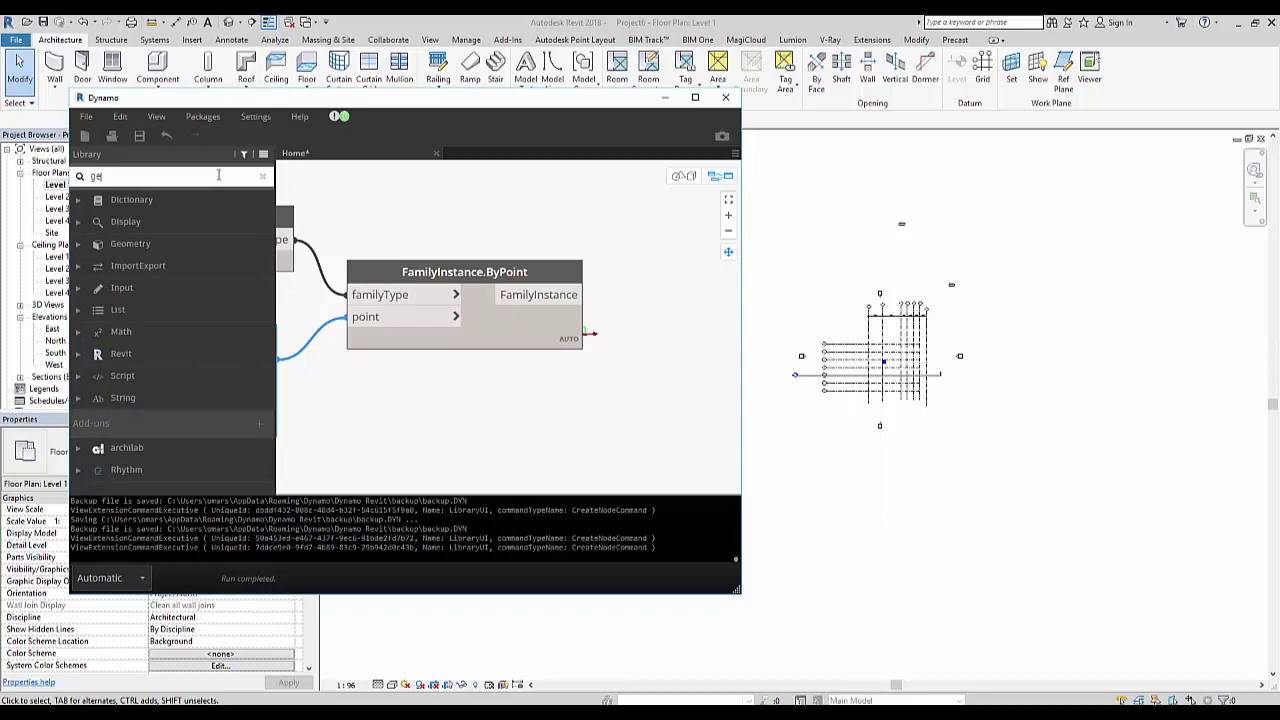
pyautogui.write('omet')
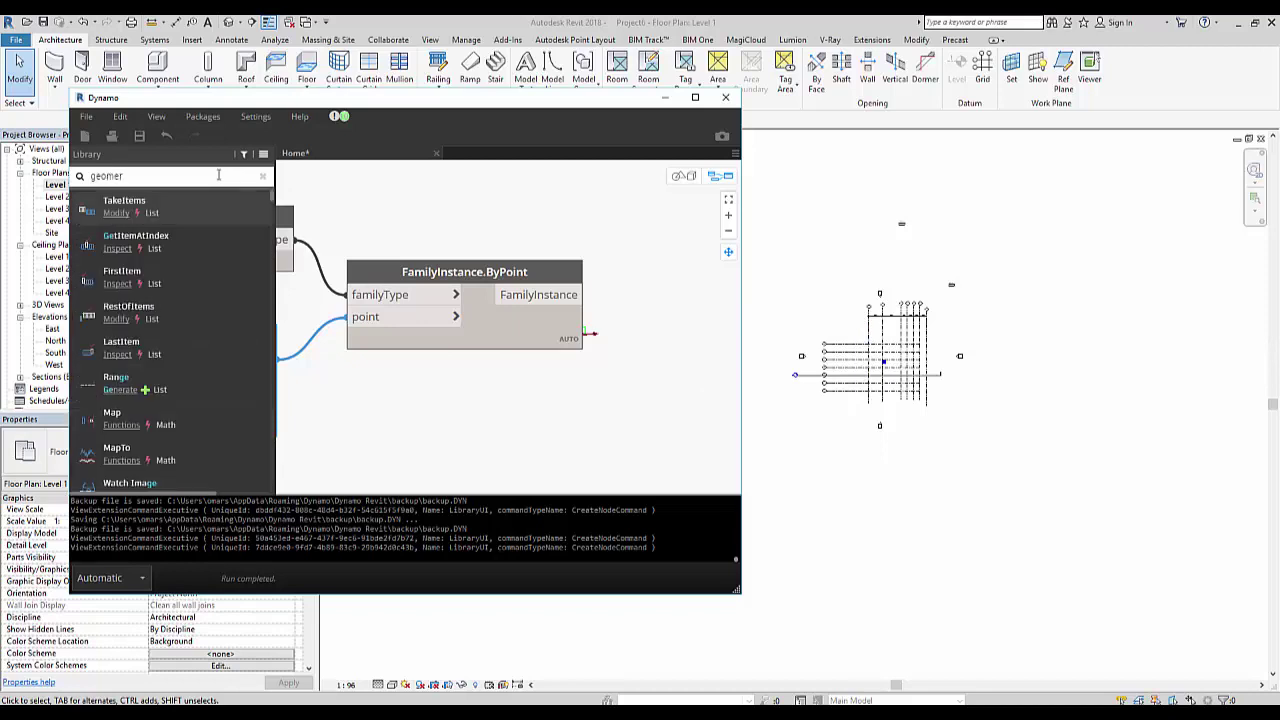
pyautogui.press('BackSpace')
pyautogui.press('BackSpace')
pyautogui.press('BackSpace')
pyautogui.press('BackSpace')
pyautogui.write('e')
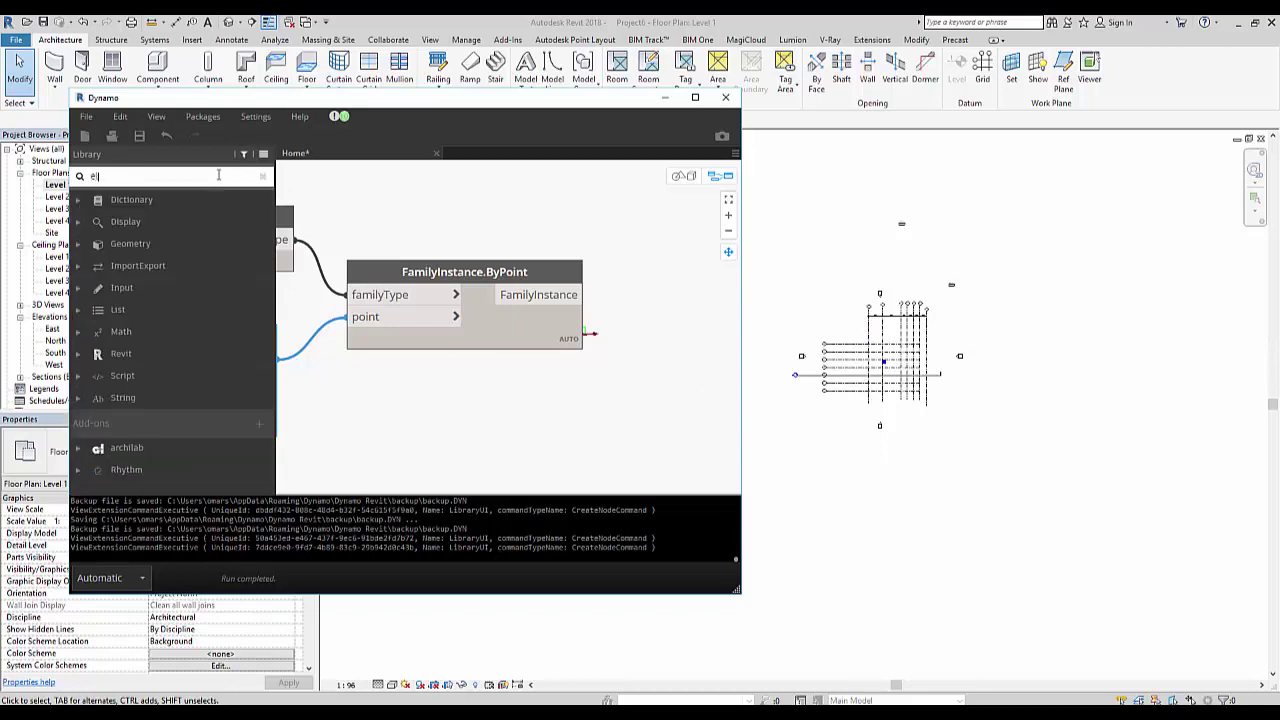
pyautogui.write('ment')
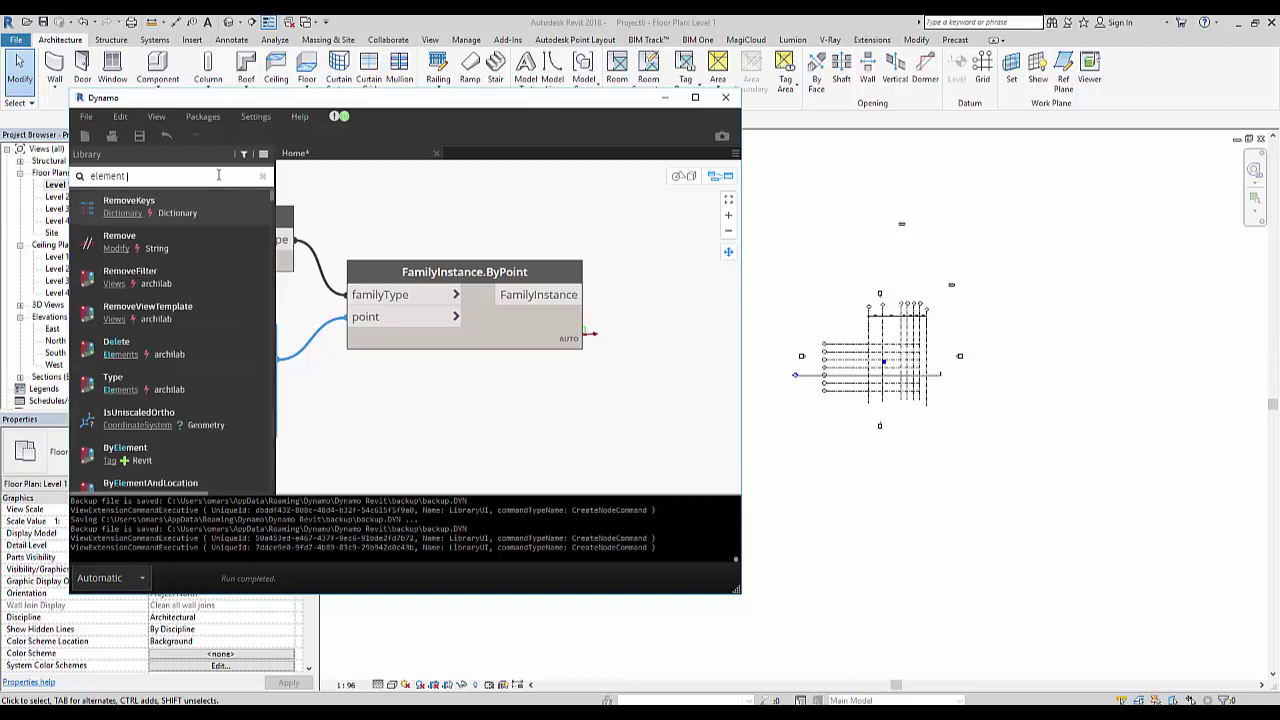
pyautogui.write(' gl')
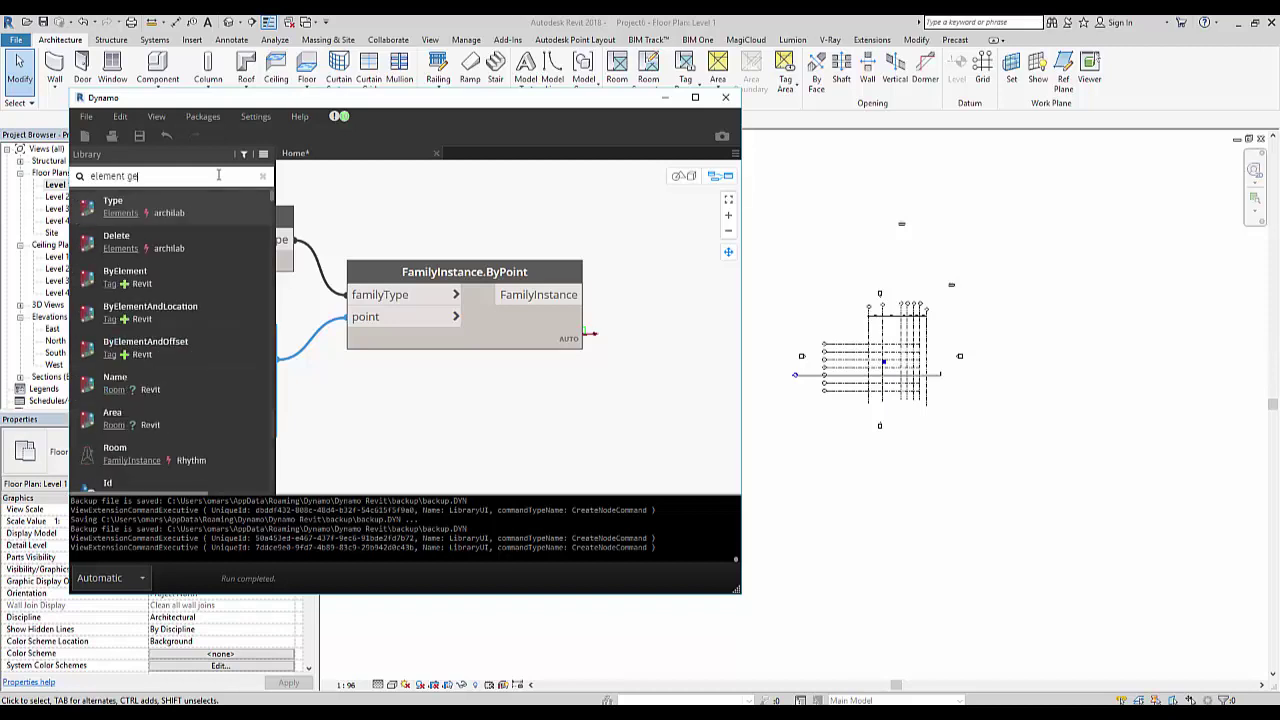
pyautogui.write('ometr')
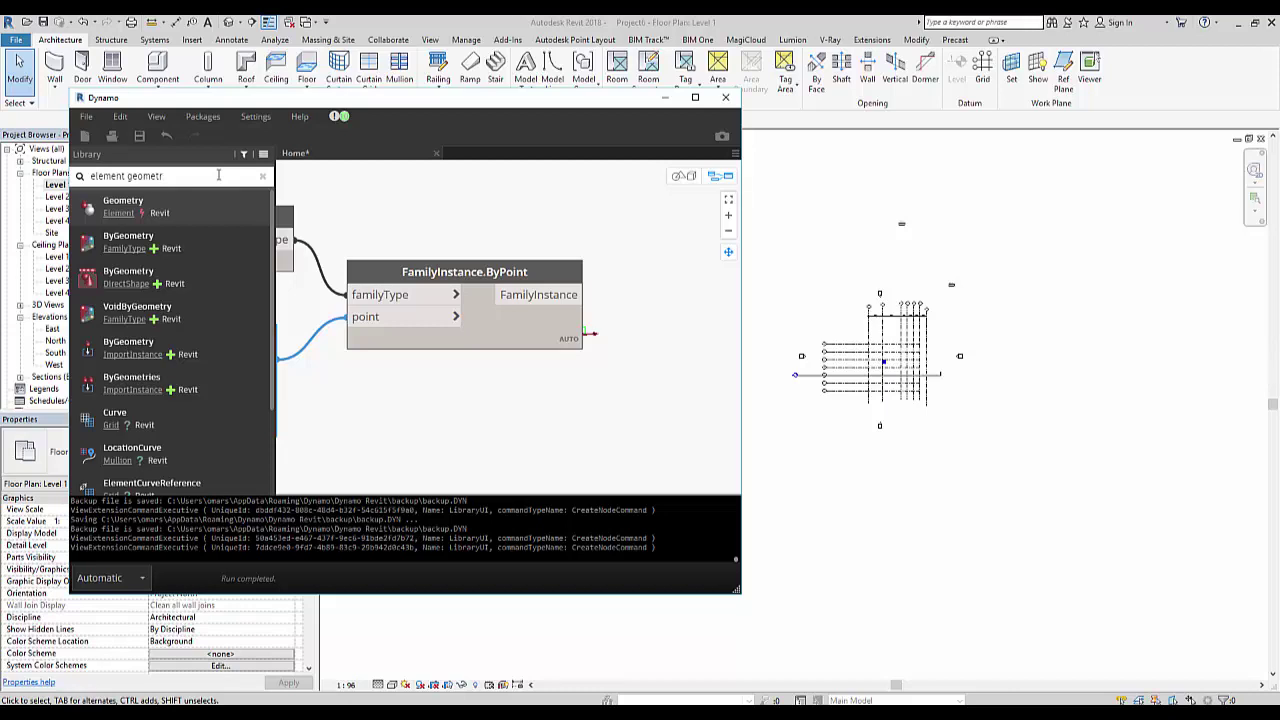
# - Place an Element.Geometry node fed by FamilyInstance.ByPoint's output and pan it fully into view
pyautogui.click(161, 203)
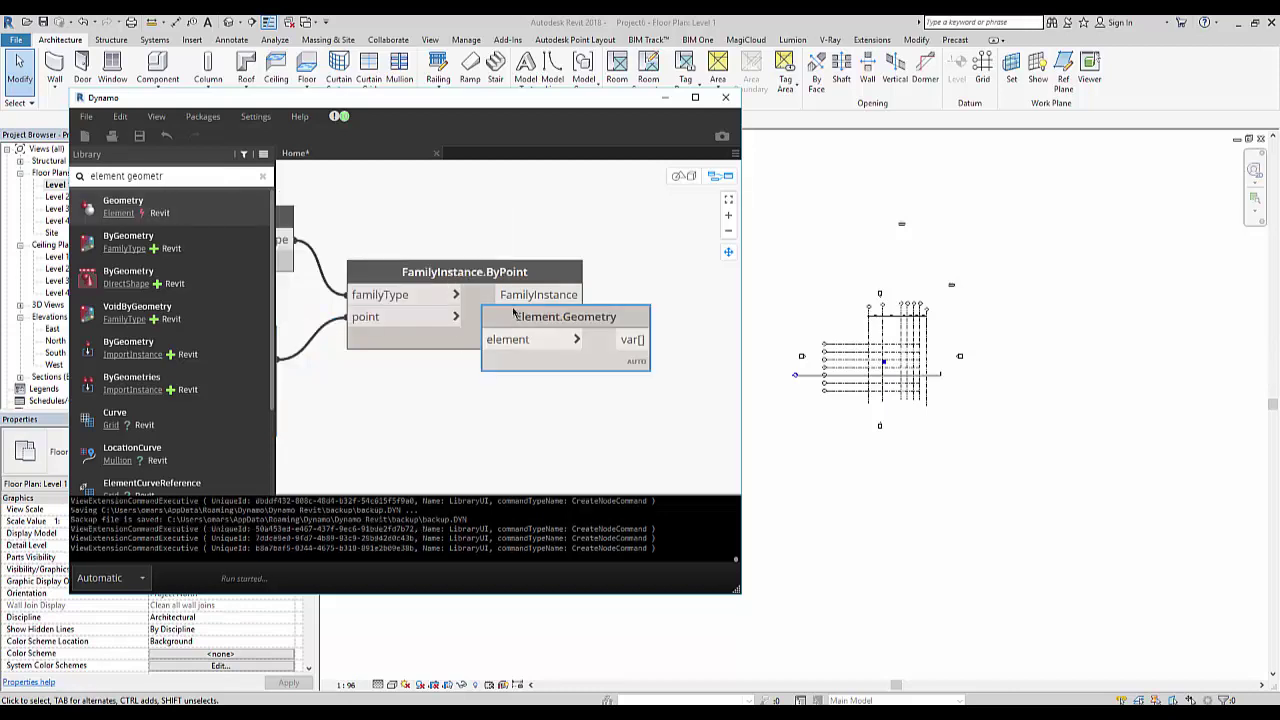
pyautogui.moveTo(514, 313); pyautogui.dragTo(695, 311)
pyautogui.moveTo(584, 294); pyautogui.dragTo(668, 342)
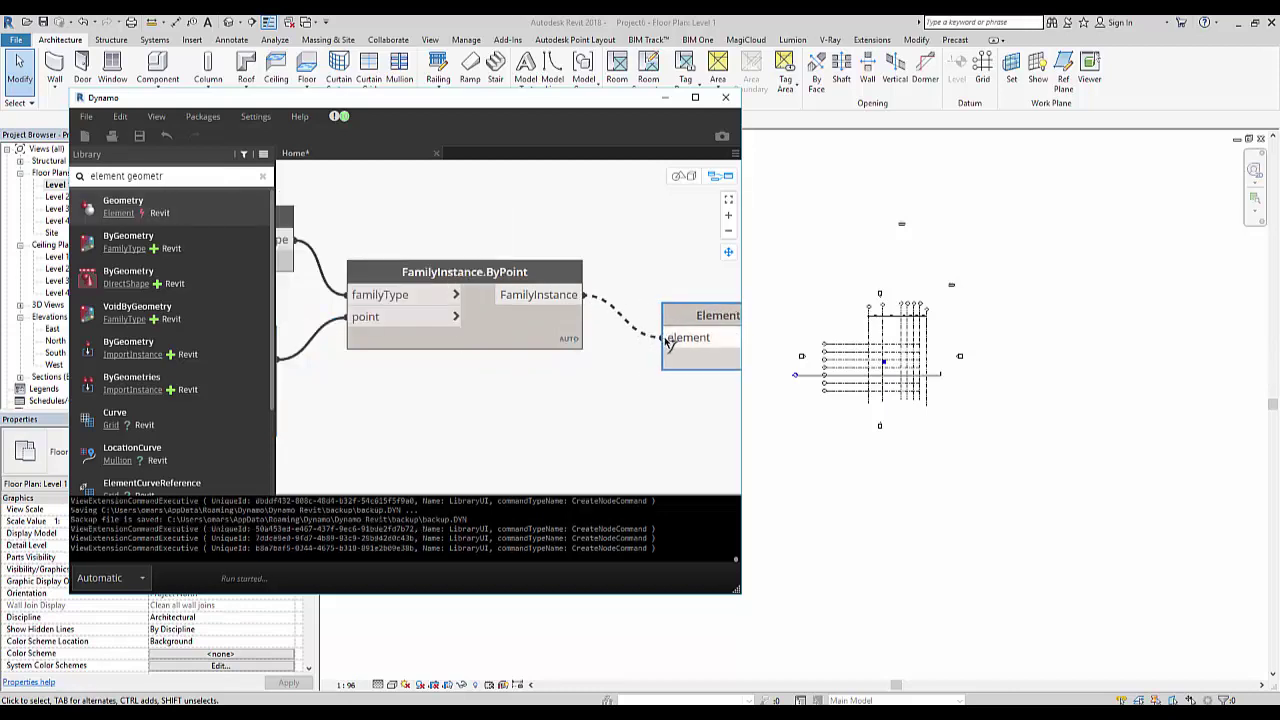
pyautogui.scroll(1, 898, 380)
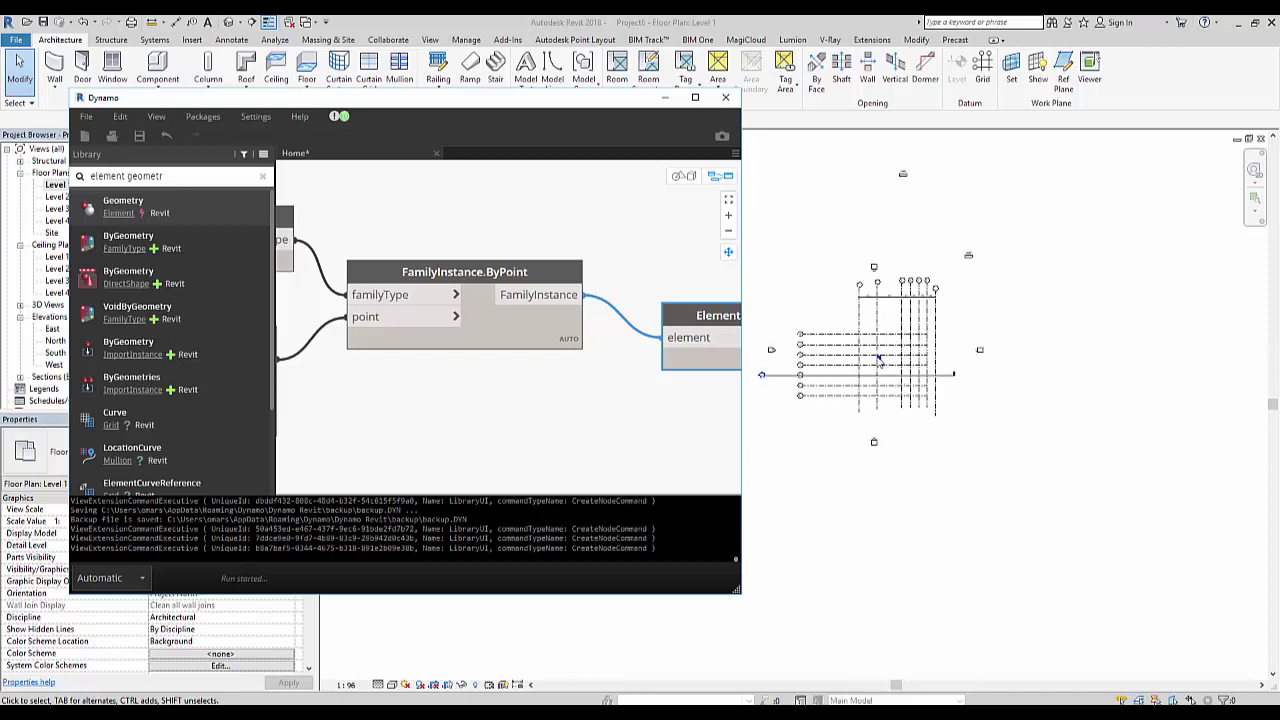
pyautogui.scroll(3, 882, 362)
pyautogui.scroll(2, 900, 360)
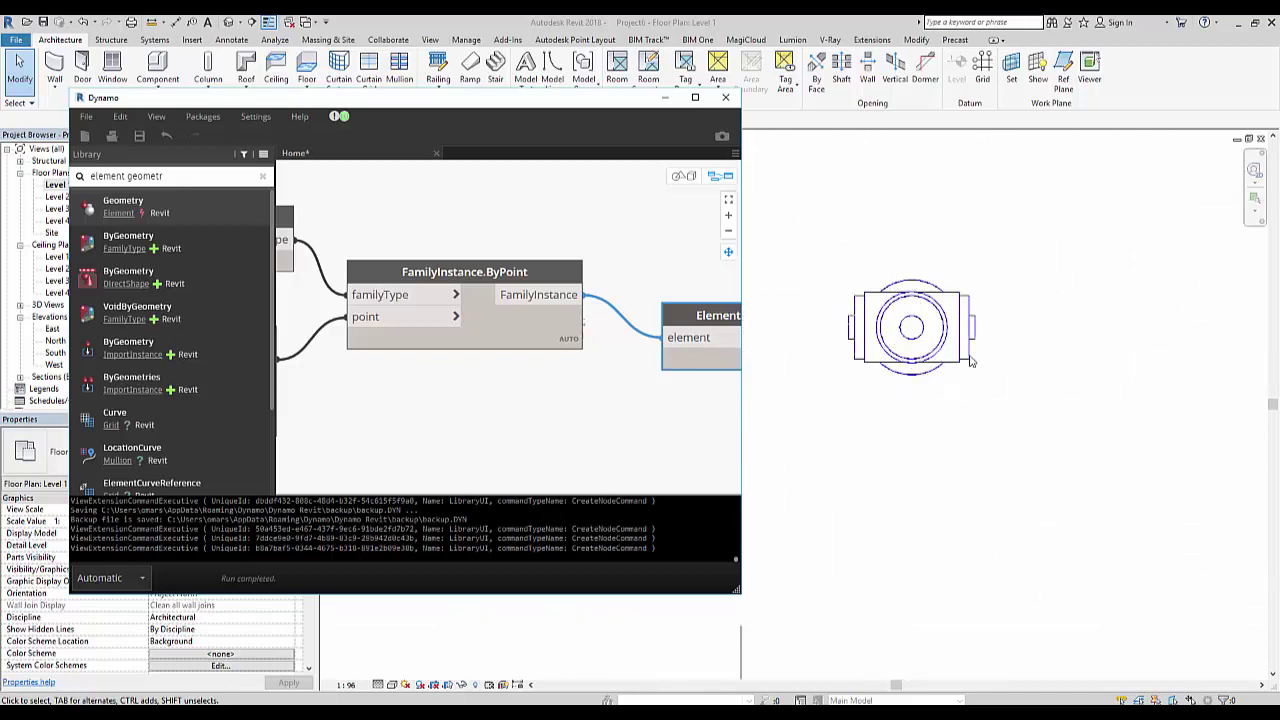
pyautogui.scroll(-1, 970, 360)
pyautogui.scroll(-1, 970, 360)
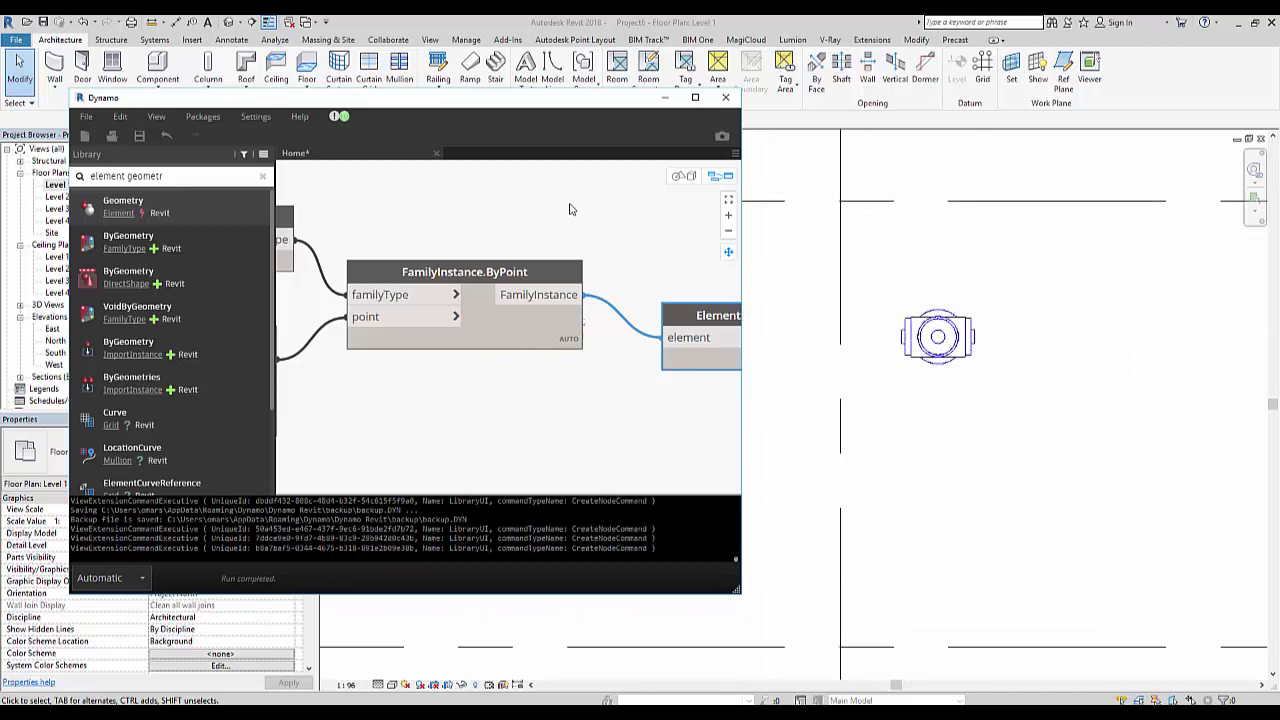
pyautogui.scroll(-5, 560, 329)
pyautogui.scroll(3, 583, 337)
pyautogui.moveTo(583, 337); pyautogui.dragTo(520, 343, button='middle')
pyautogui.scroll(-1, 434, 334)
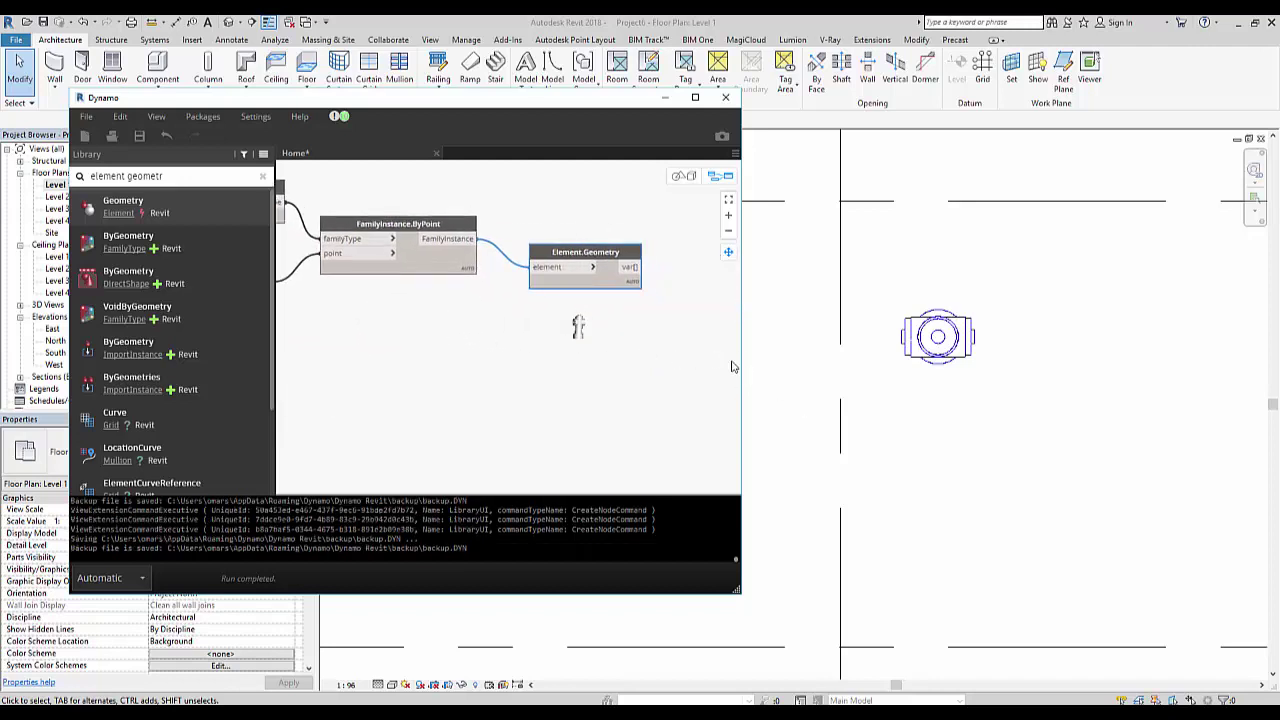
pyautogui.scroll(-1, 519, 363)
pyautogui.scroll(1, 523, 389)
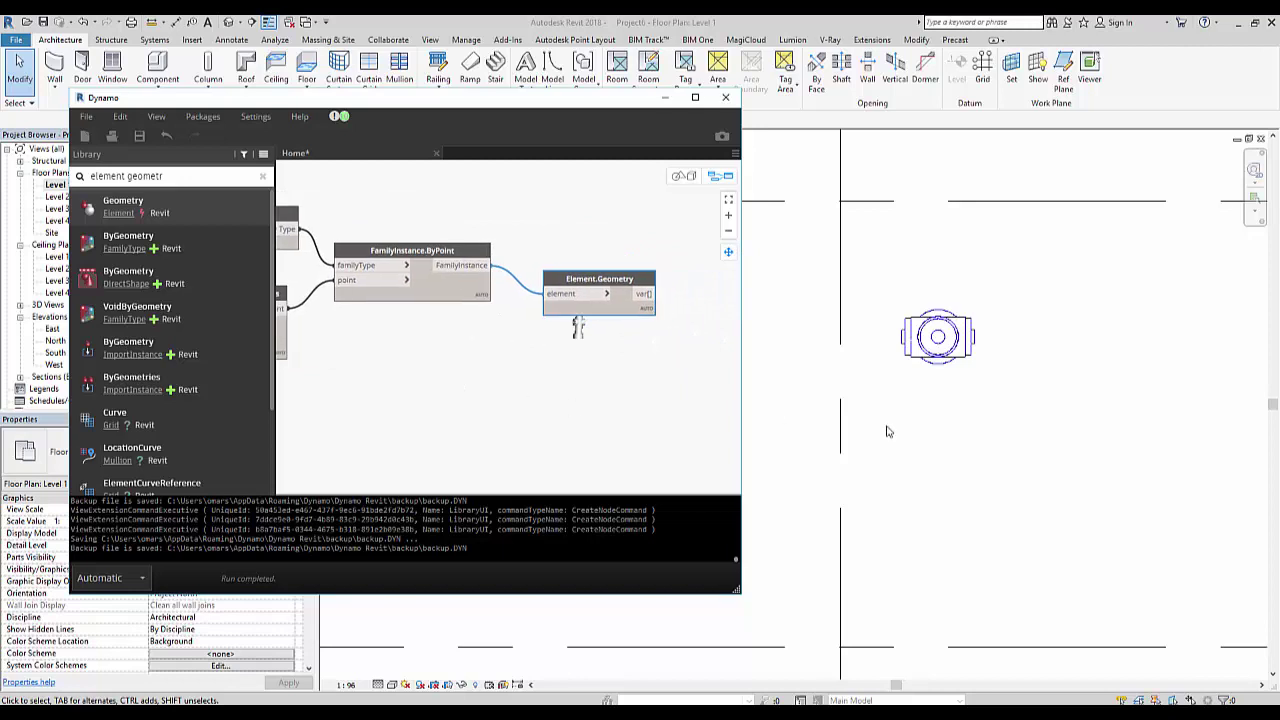
# - Draw a three-point spline across the Level 1 floor plan and end it with Cancel
pyautogui.click(552, 68)
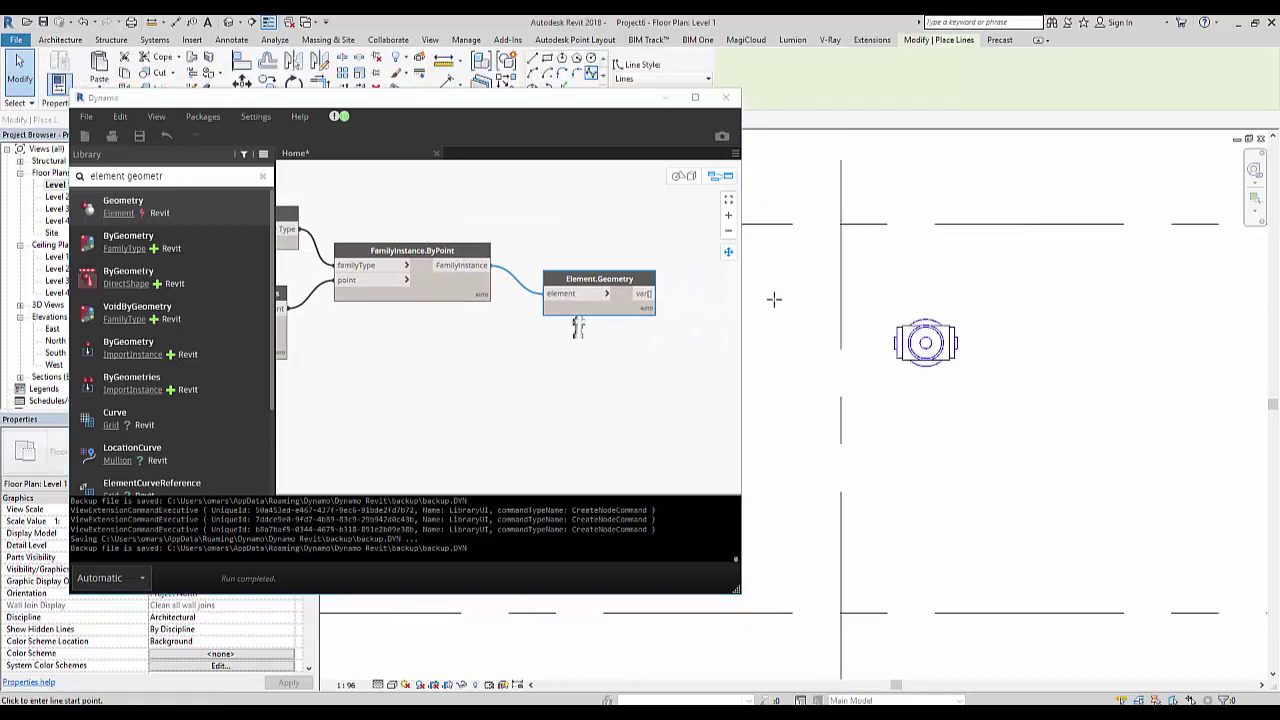
pyautogui.scroll(-5, 787, 366)
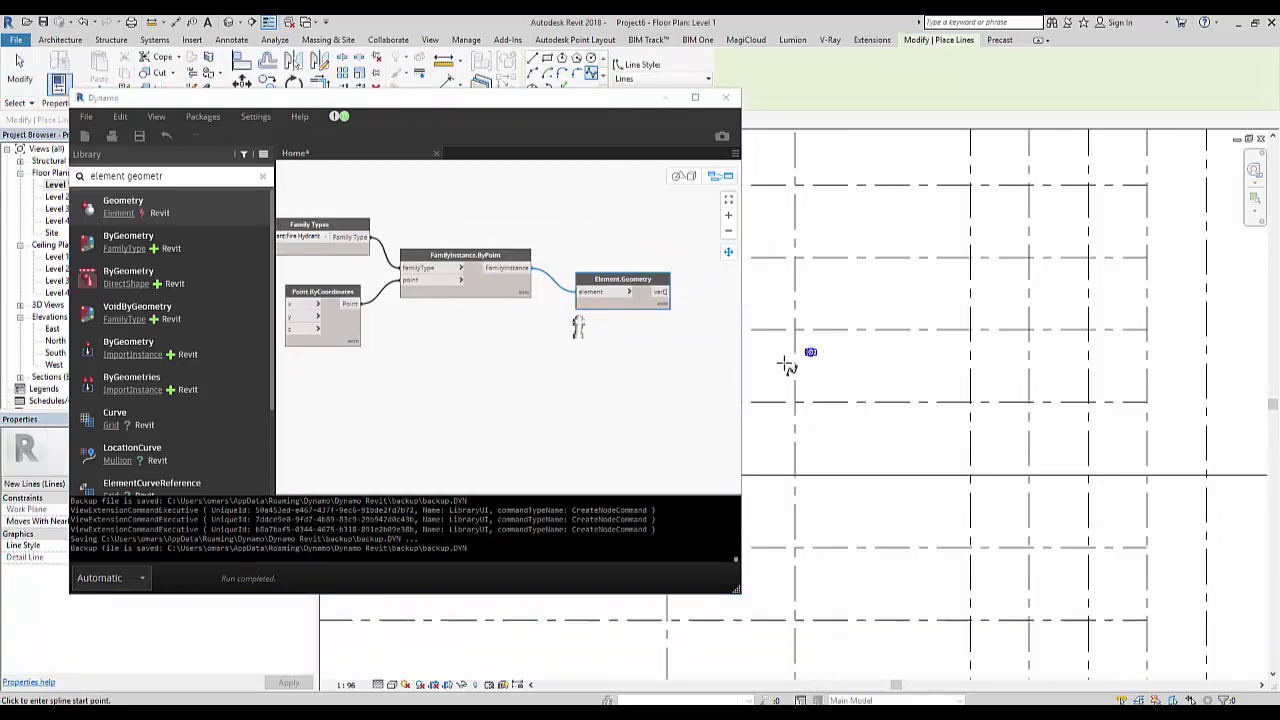
pyautogui.scroll(-2, 787, 366)
pyautogui.click(833, 630)
pyautogui.click(1100, 510)
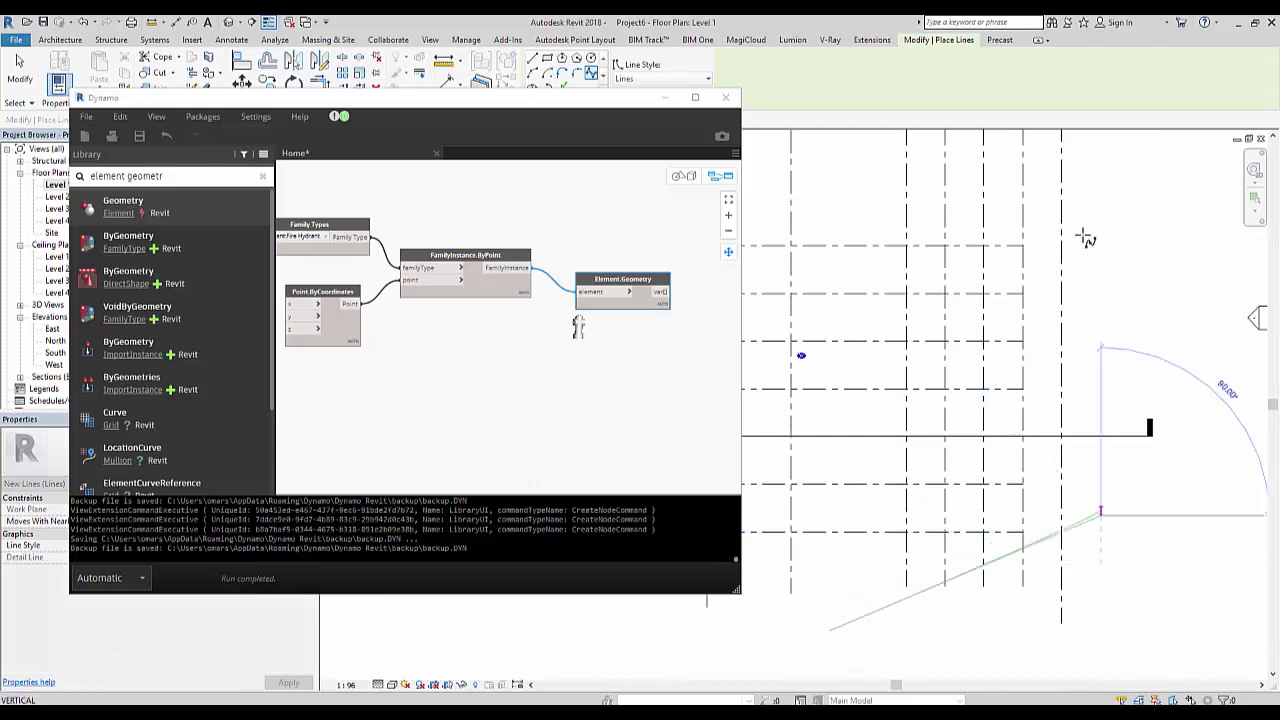
pyautogui.click(1076, 216)
pyautogui.scroll(-2, 1000, 215)
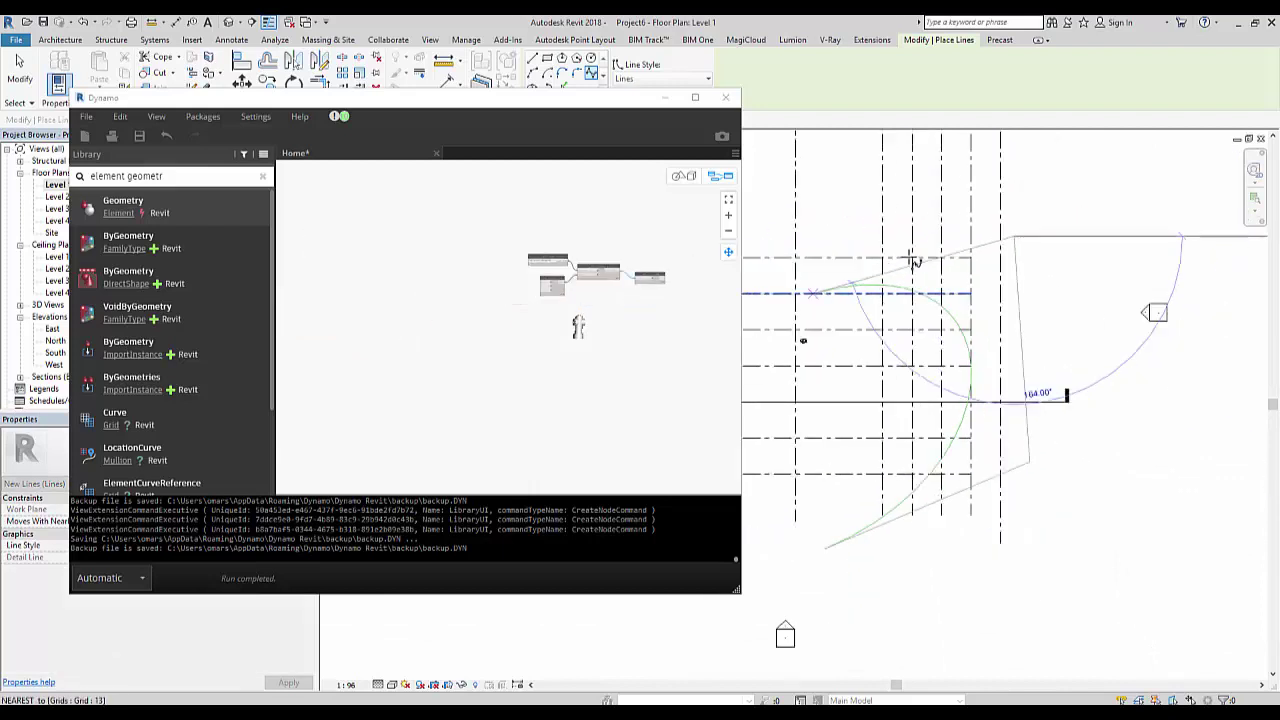
pyautogui.scroll(-1, 913, 262)
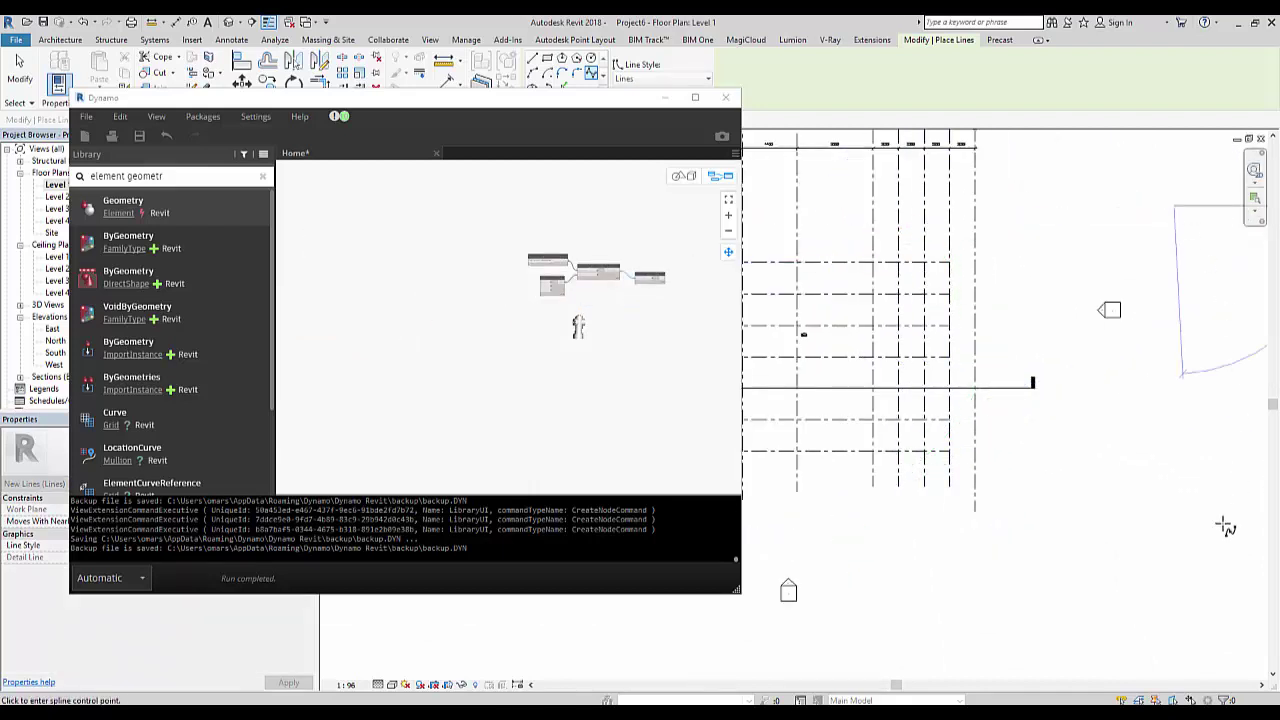
pyautogui.rightClick(1092, 370)
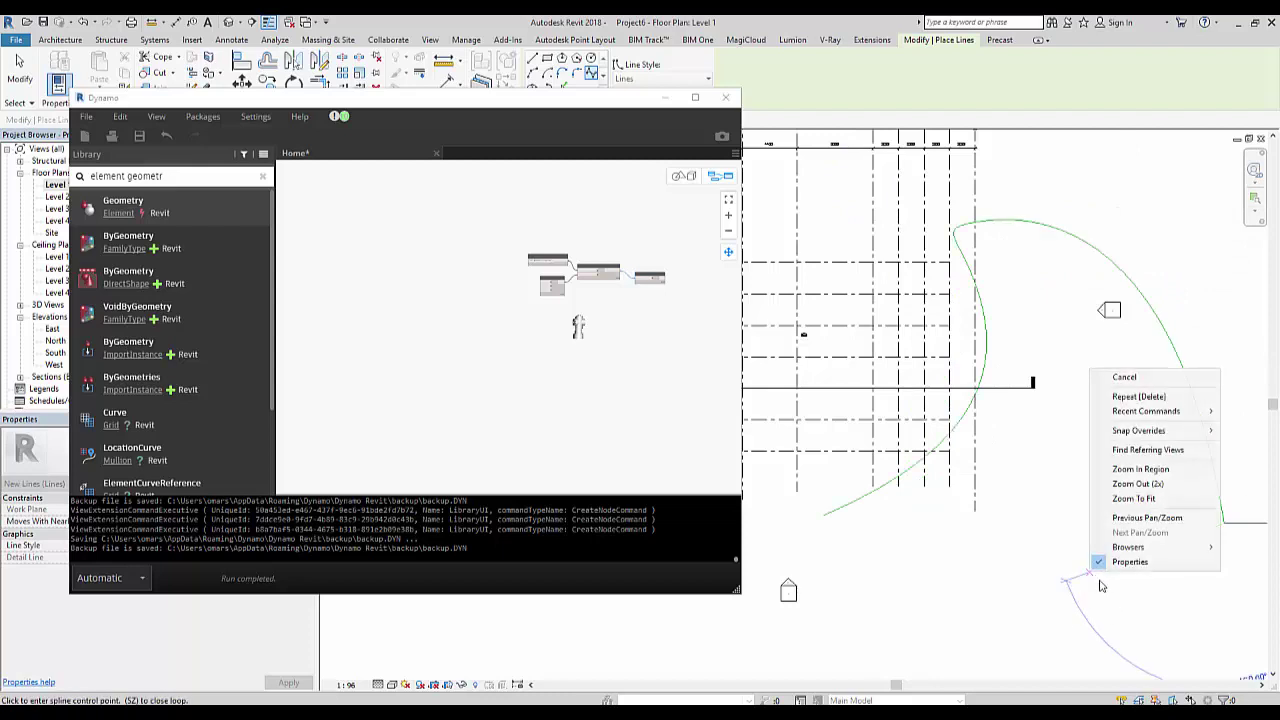
pyautogui.click(1124, 376)
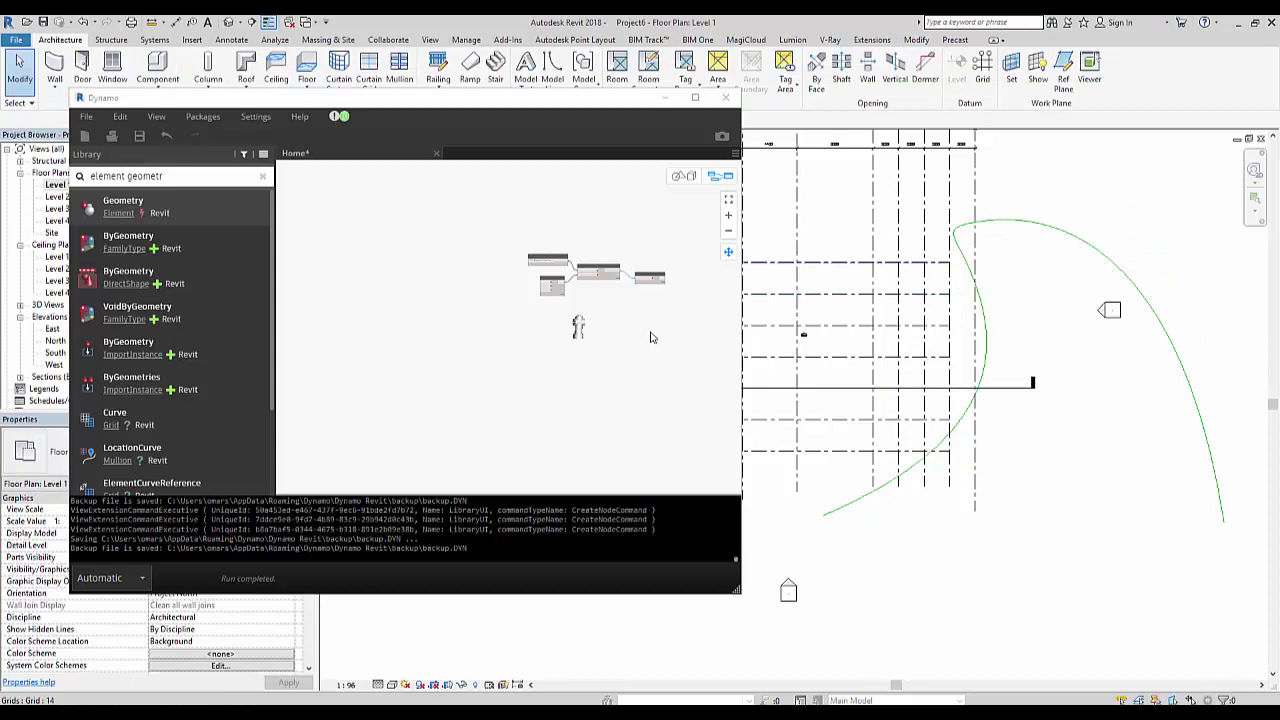
# - Add a Select Model Element node from a 'select m' search below the graph
pyautogui.scroll(3, 651, 333)
pyautogui.scroll(1, 530, 228)
pyautogui.scroll(1, 530, 228)
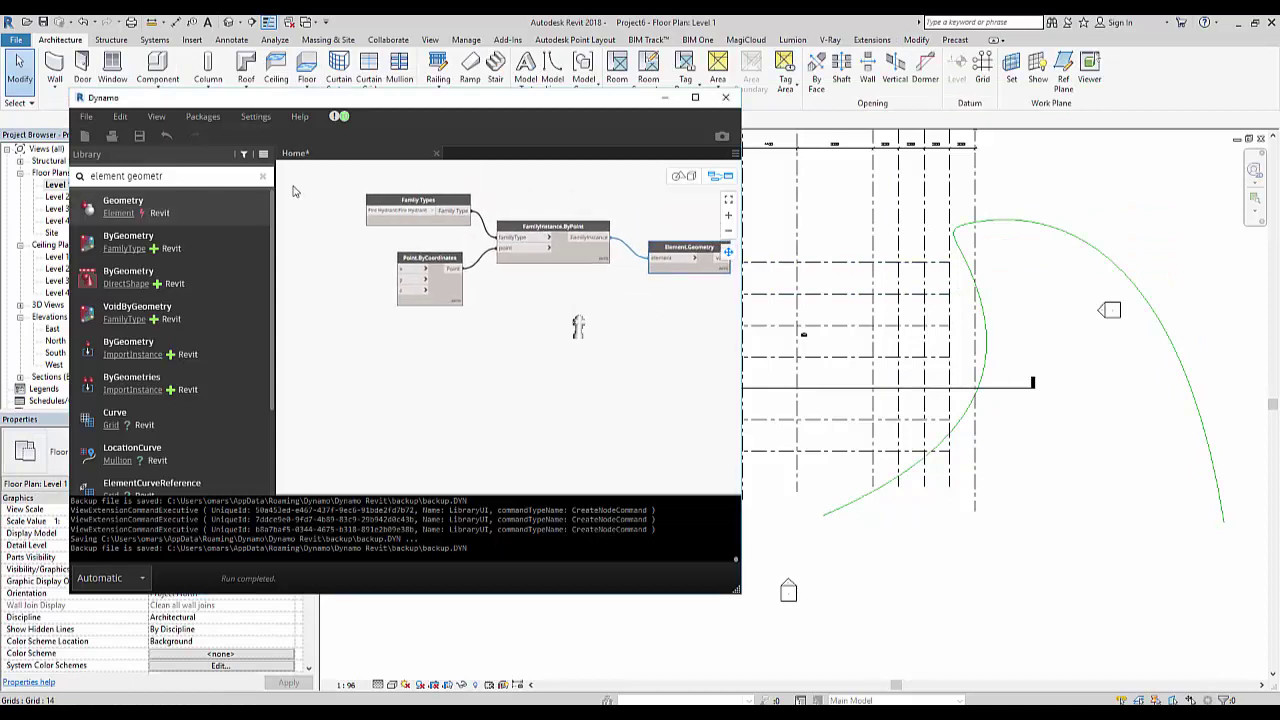
pyautogui.click(265, 177)
pyautogui.write('s')
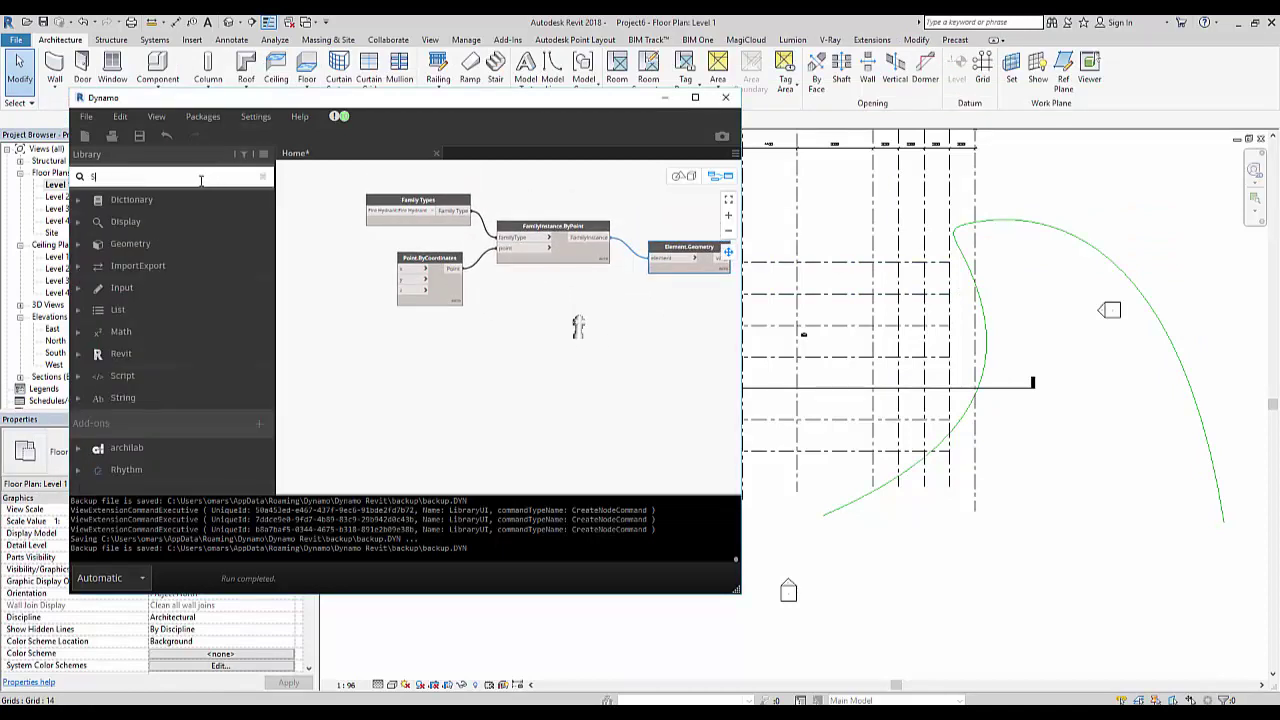
pyautogui.write('ele')
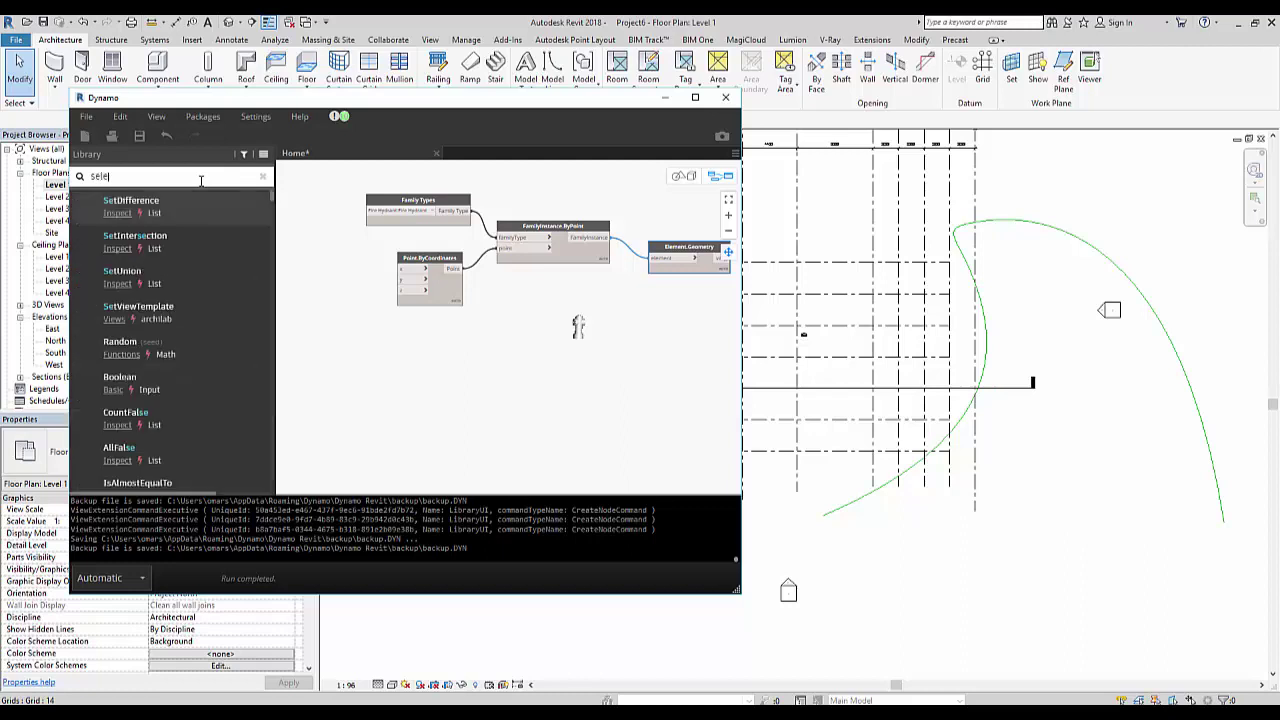
pyautogui.write('ct model')
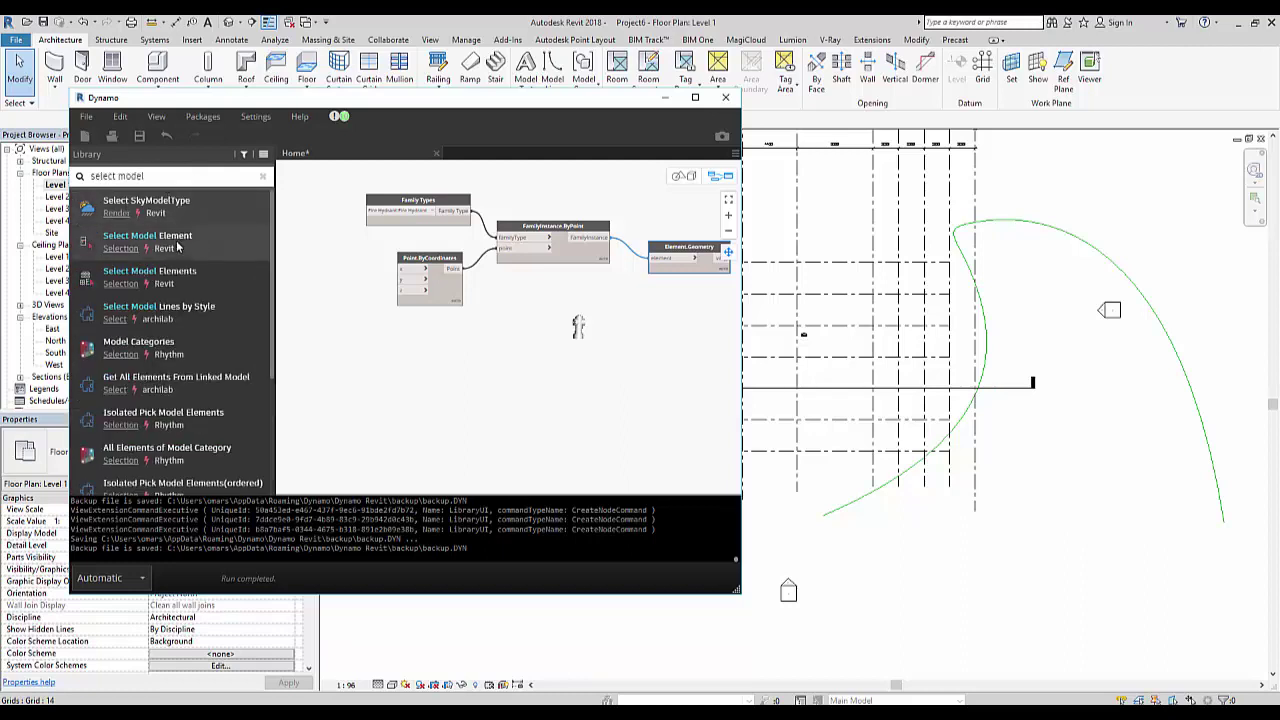
pyautogui.click(147, 238)
pyautogui.moveTo(530, 350); pyautogui.dragTo(414, 357)
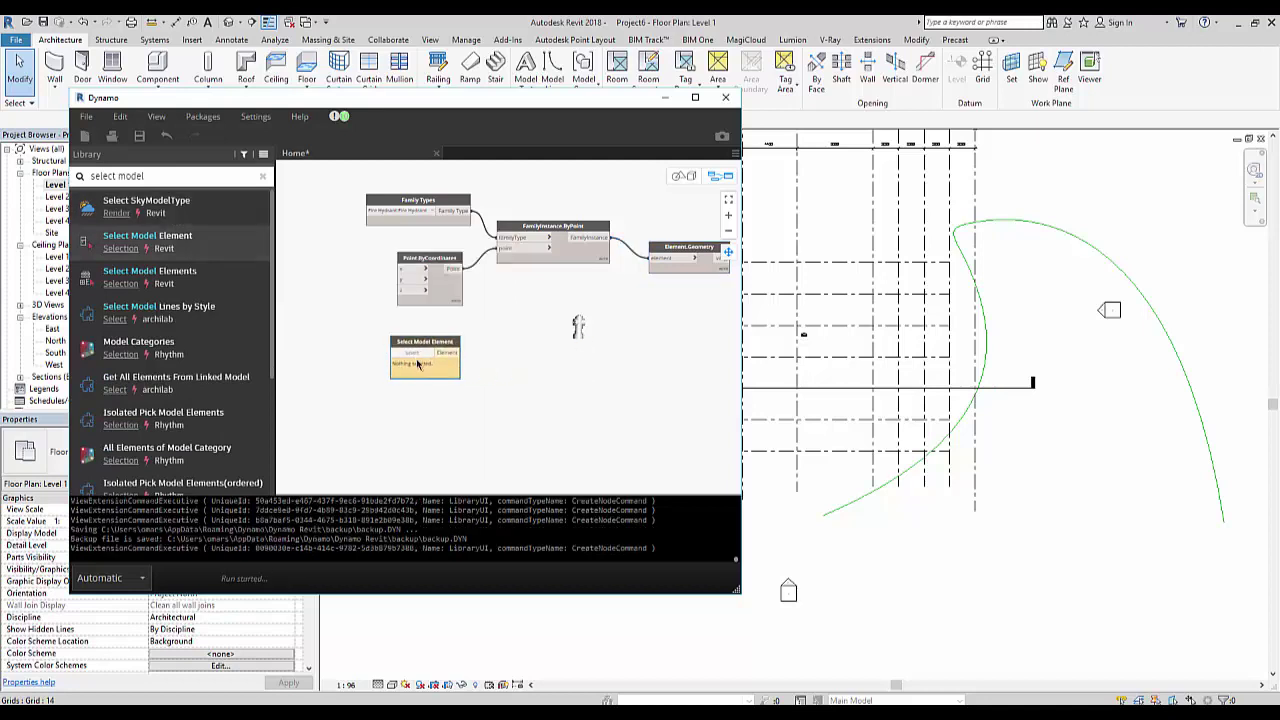
# - Pick the green spline in the Revit plan as the node's element
pyautogui.click(1096, 260)
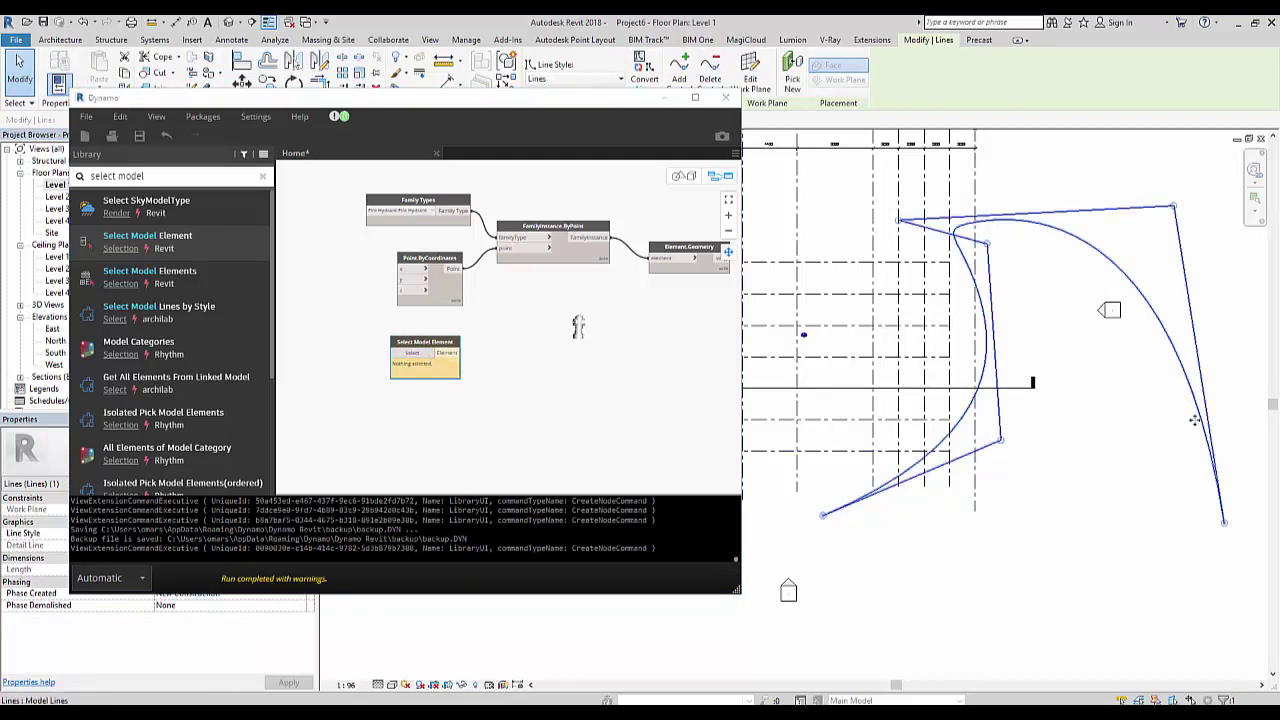
pyautogui.press('Escape')
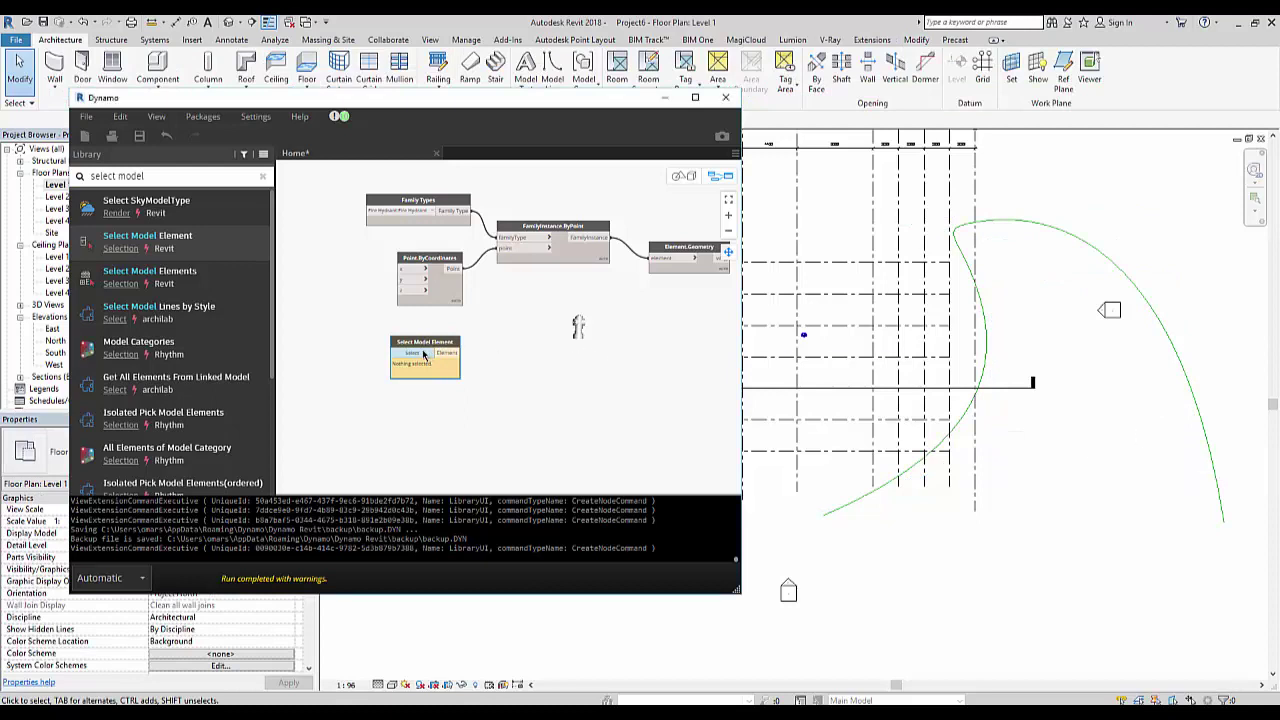
pyautogui.click(423, 355)
pyautogui.click(868, 507)
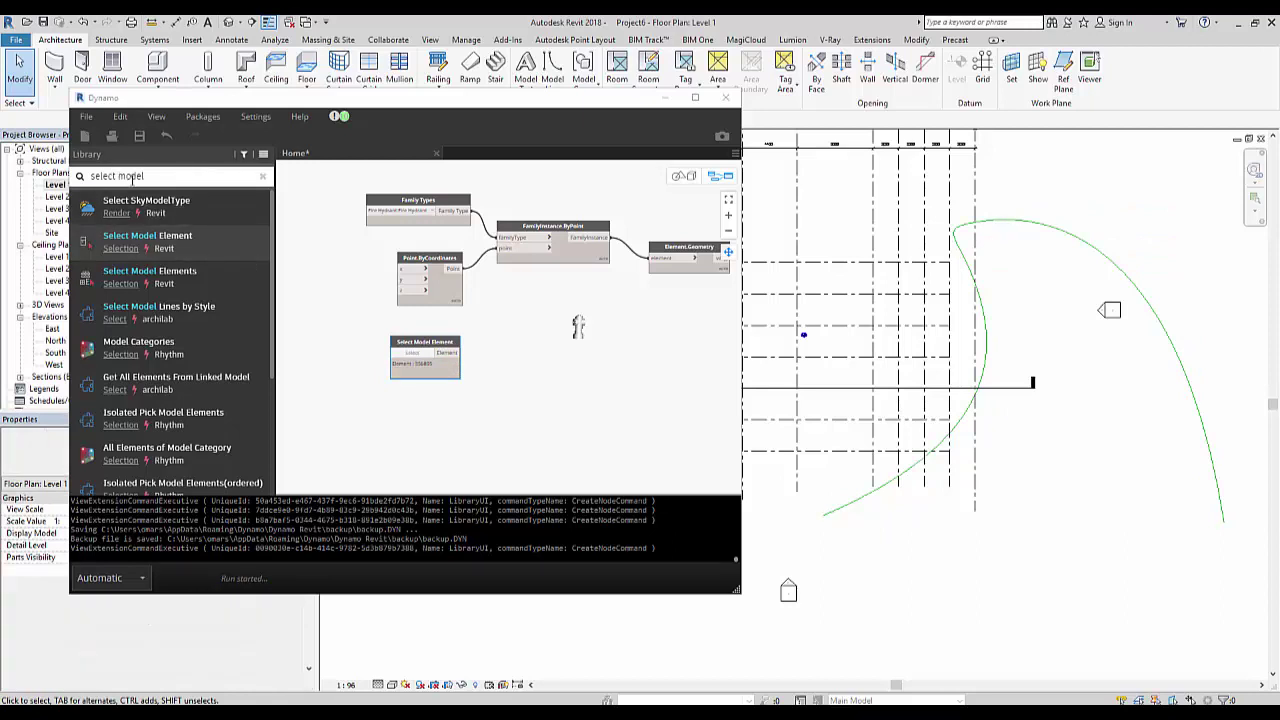
pyautogui.hotkey('ctrl', 'a')
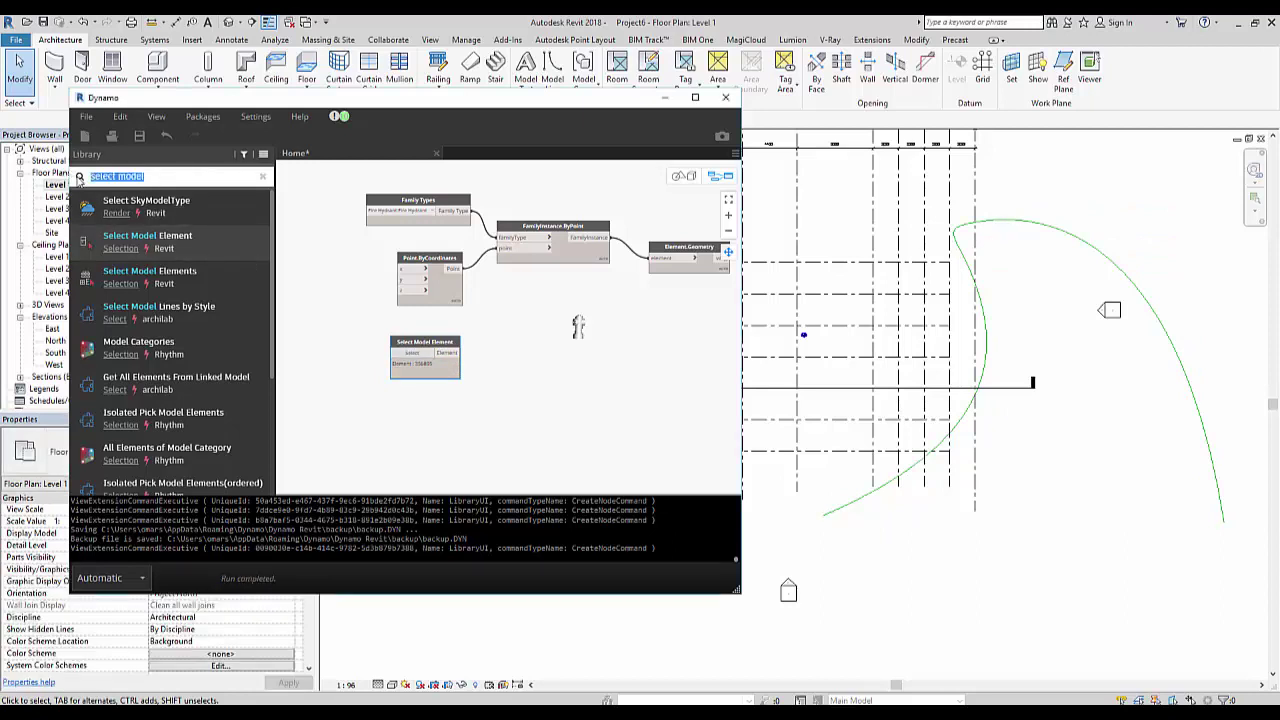
# - Add an Element.Curves node and feed it the picked spline element
pyautogui.write('ele')
pyautogui.write('ment c')
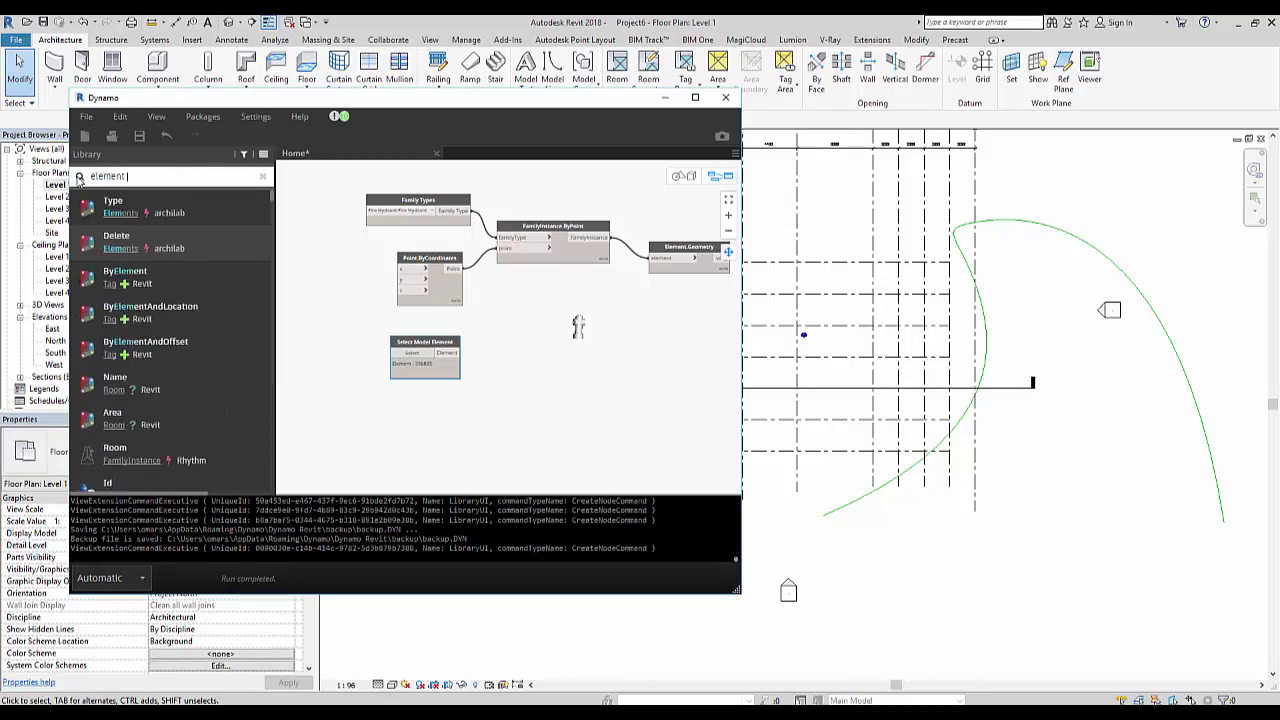
pyautogui.write('urve')
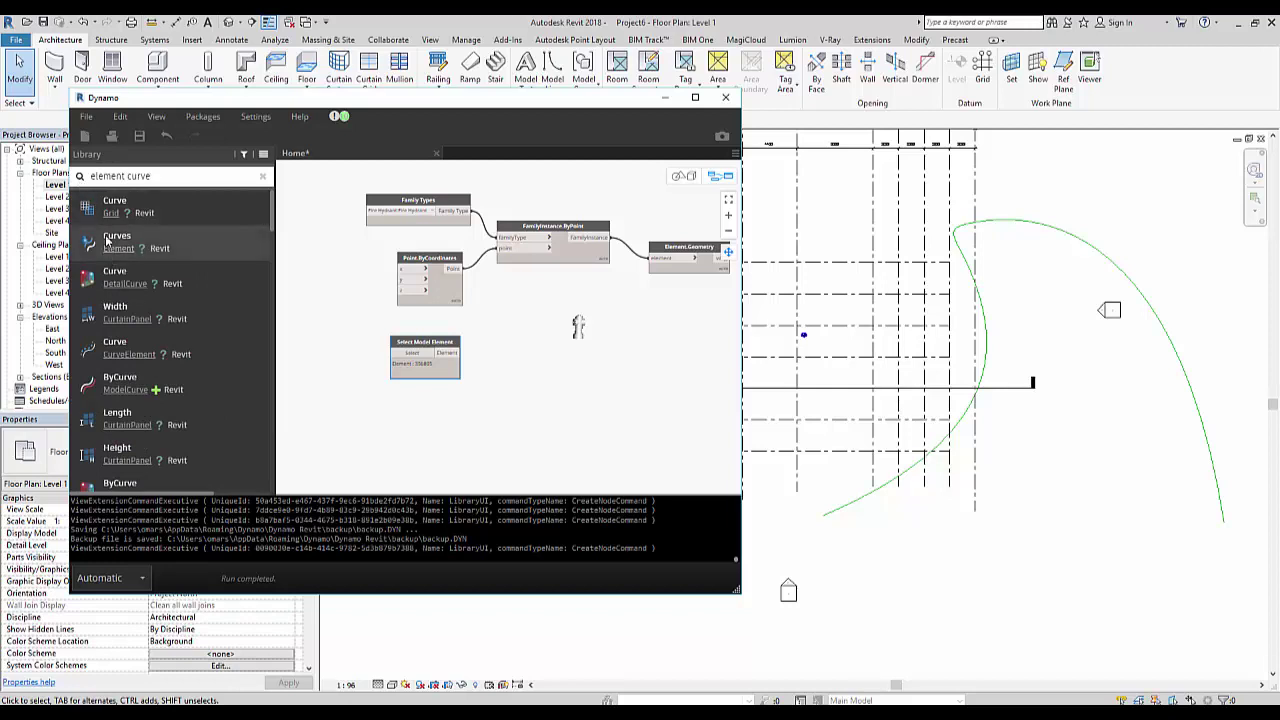
pyautogui.moveTo(117, 240); pyautogui.dragTo(550, 396)
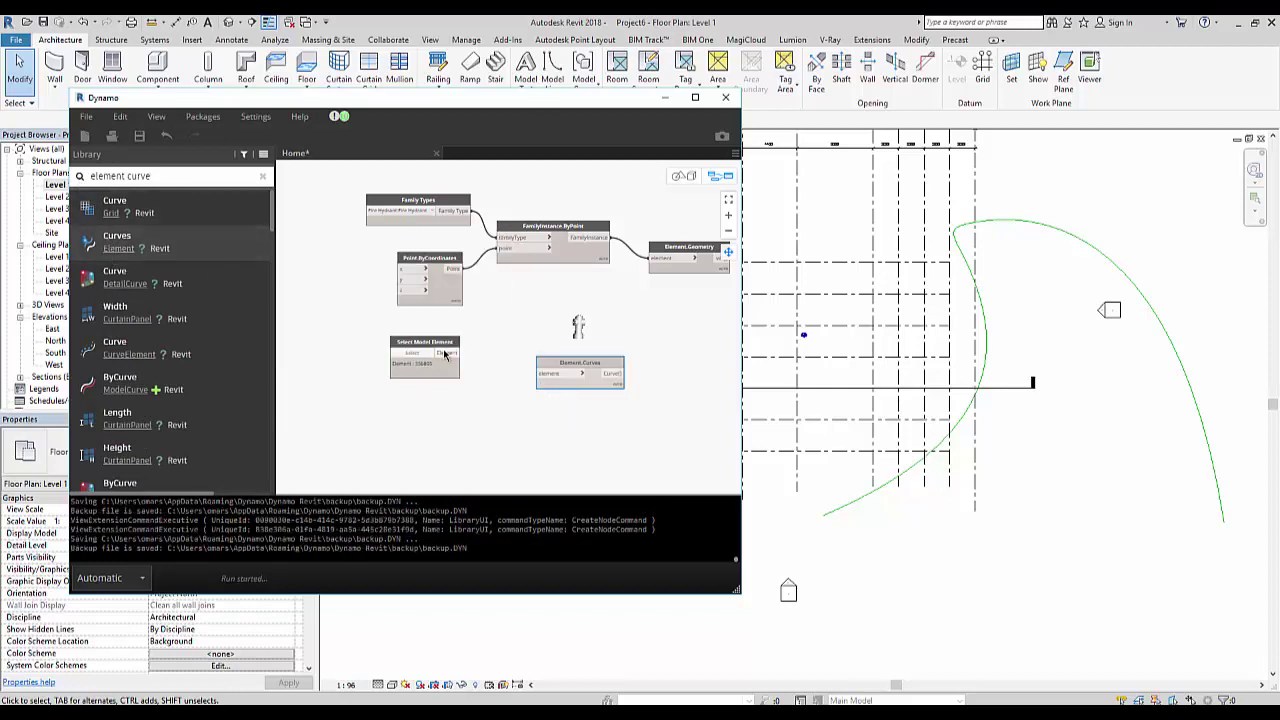
pyautogui.moveTo(450, 354); pyautogui.dragTo(579, 381)
pyautogui.click(542, 378)
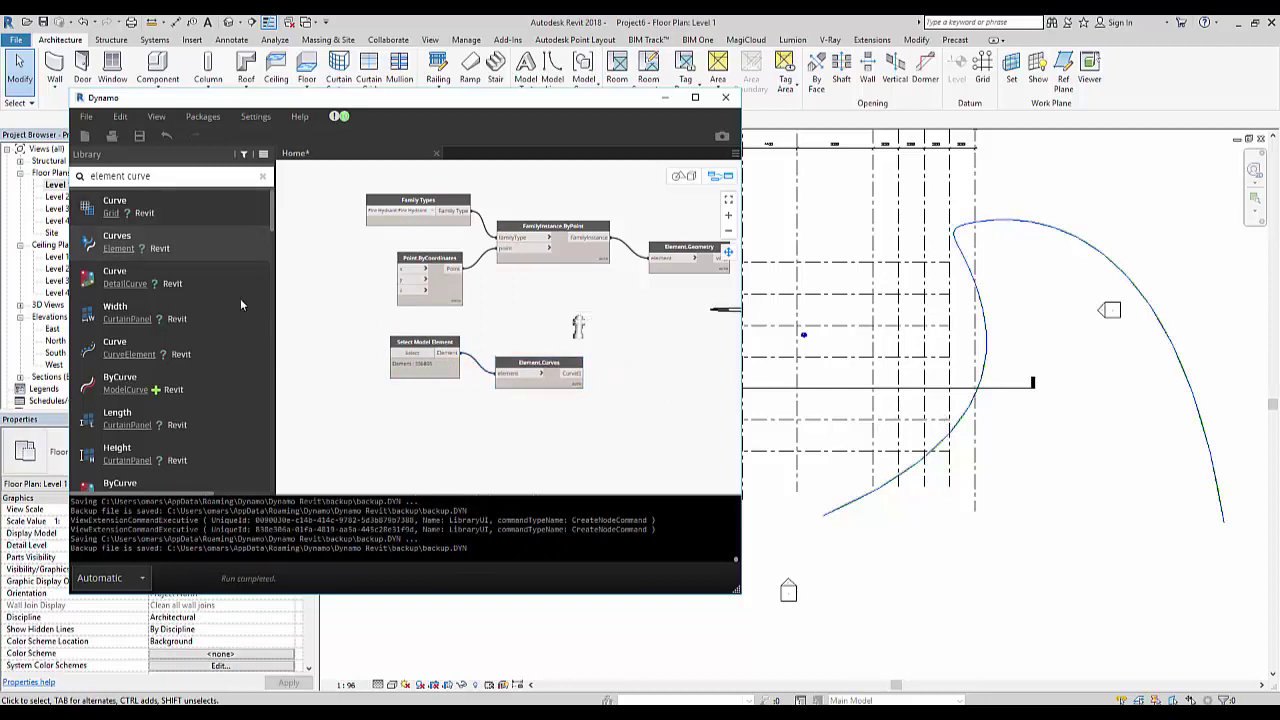
# - Add Curve.PointAtParameter and wire Element.Curves into its curve input
pyautogui.click(264, 181)
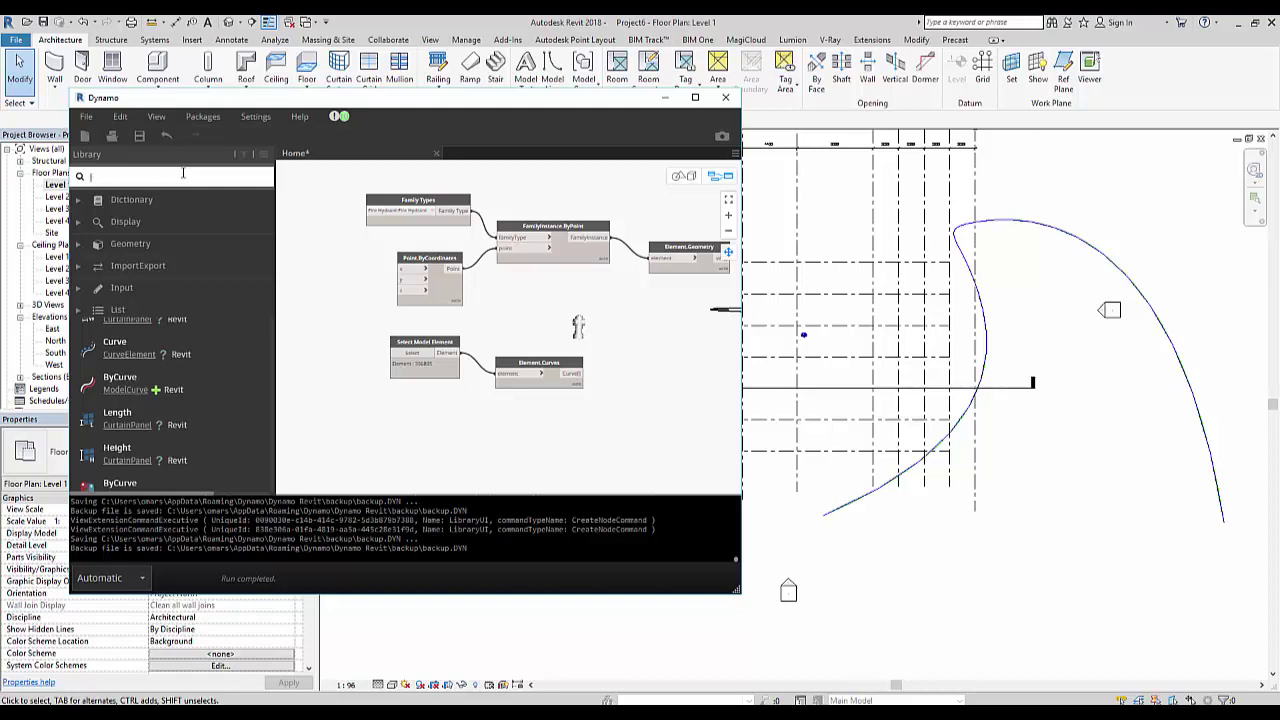
pyautogui.write('c')
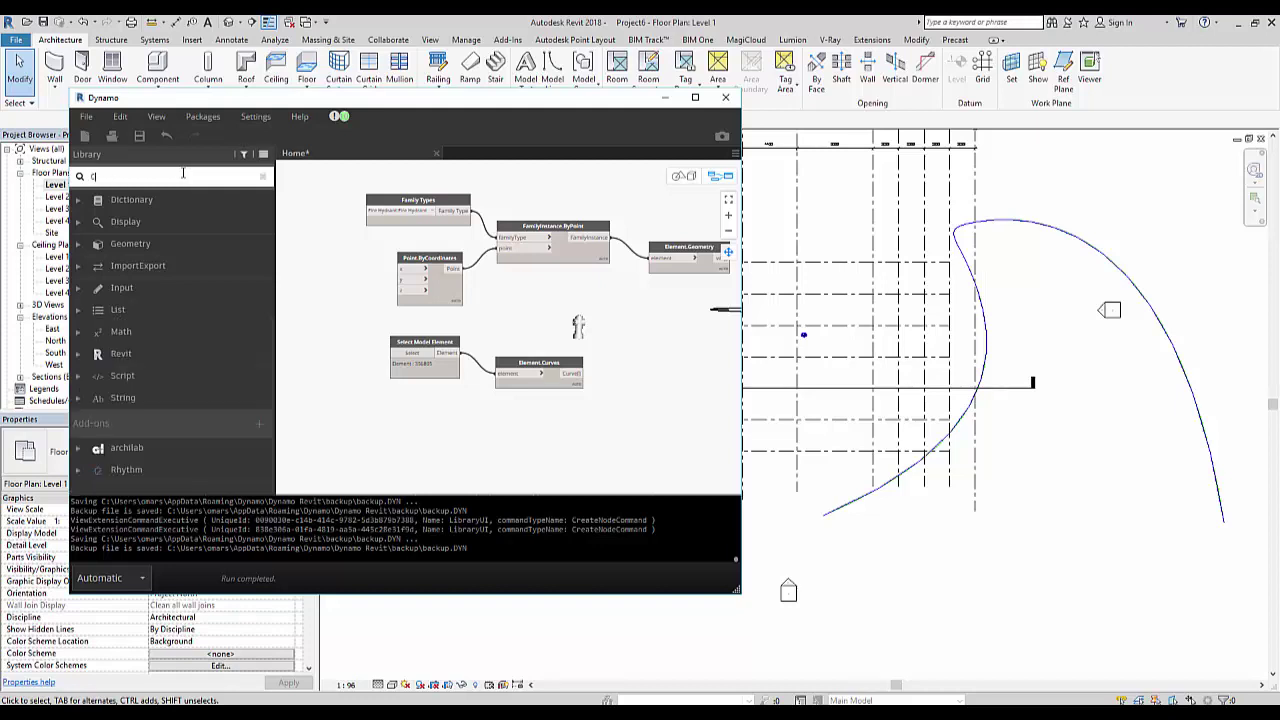
pyautogui.write('urve by')
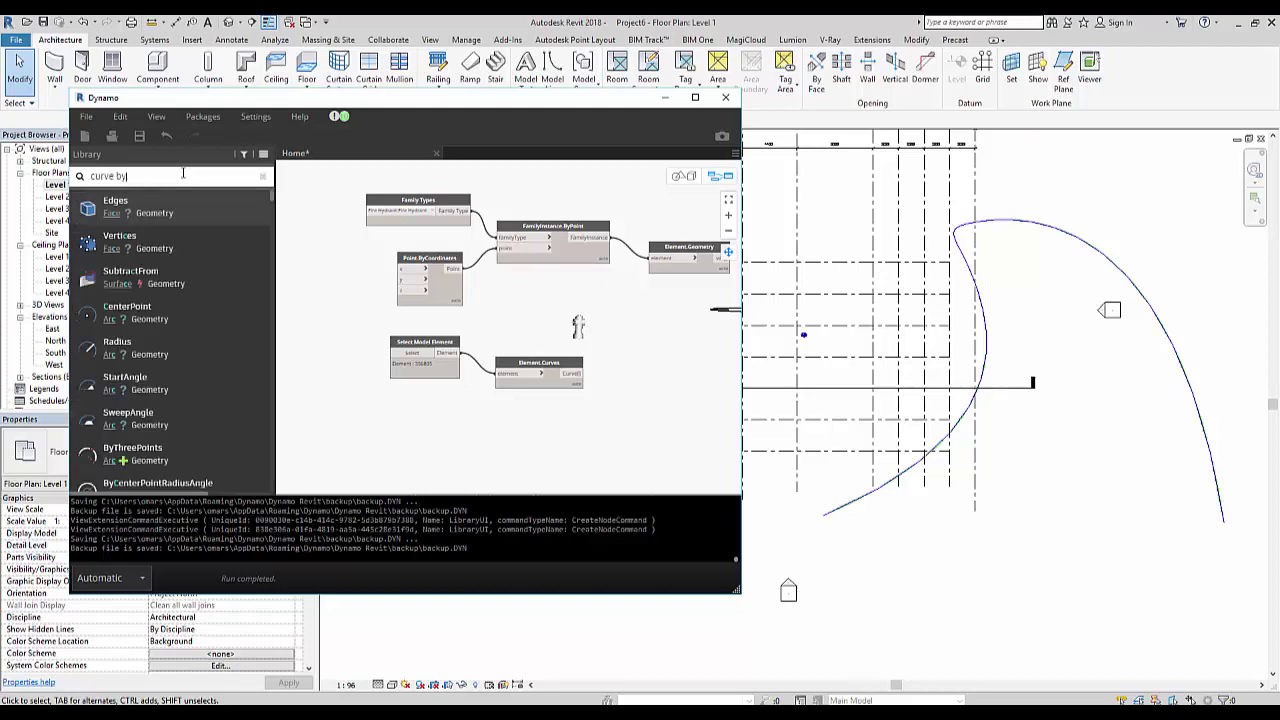
pyautogui.write(' poin')
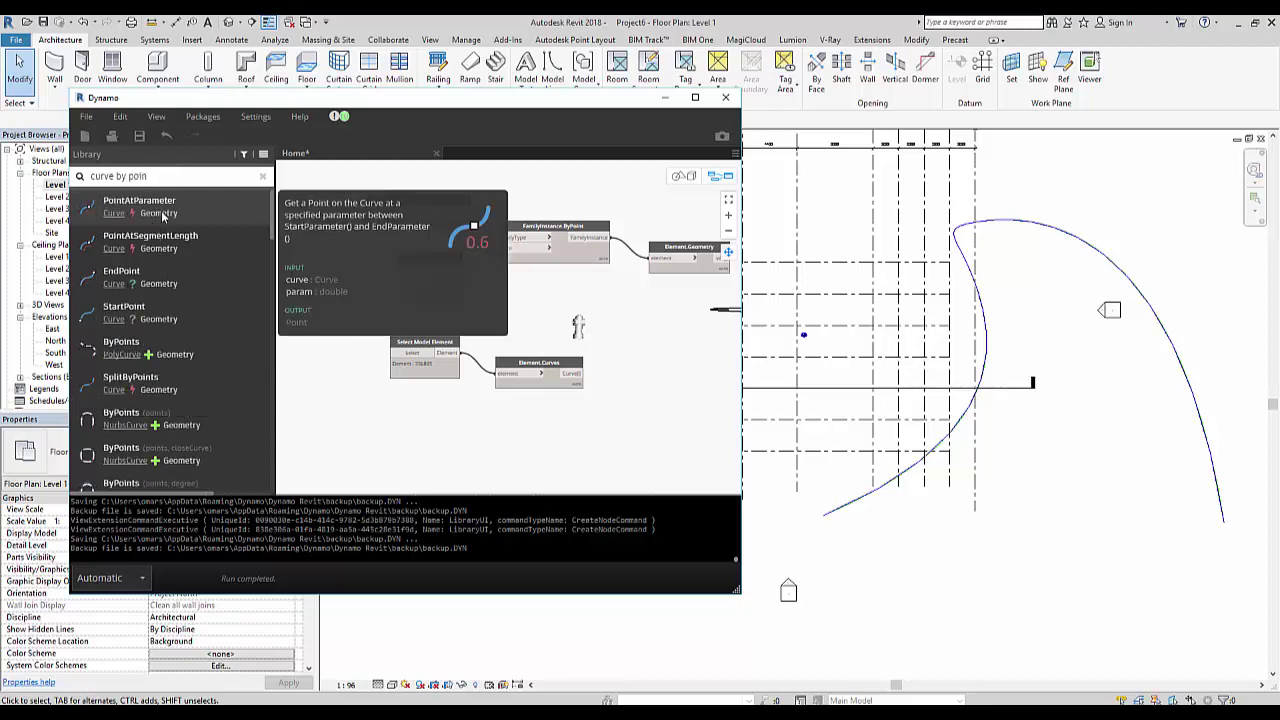
pyautogui.click(139, 206)
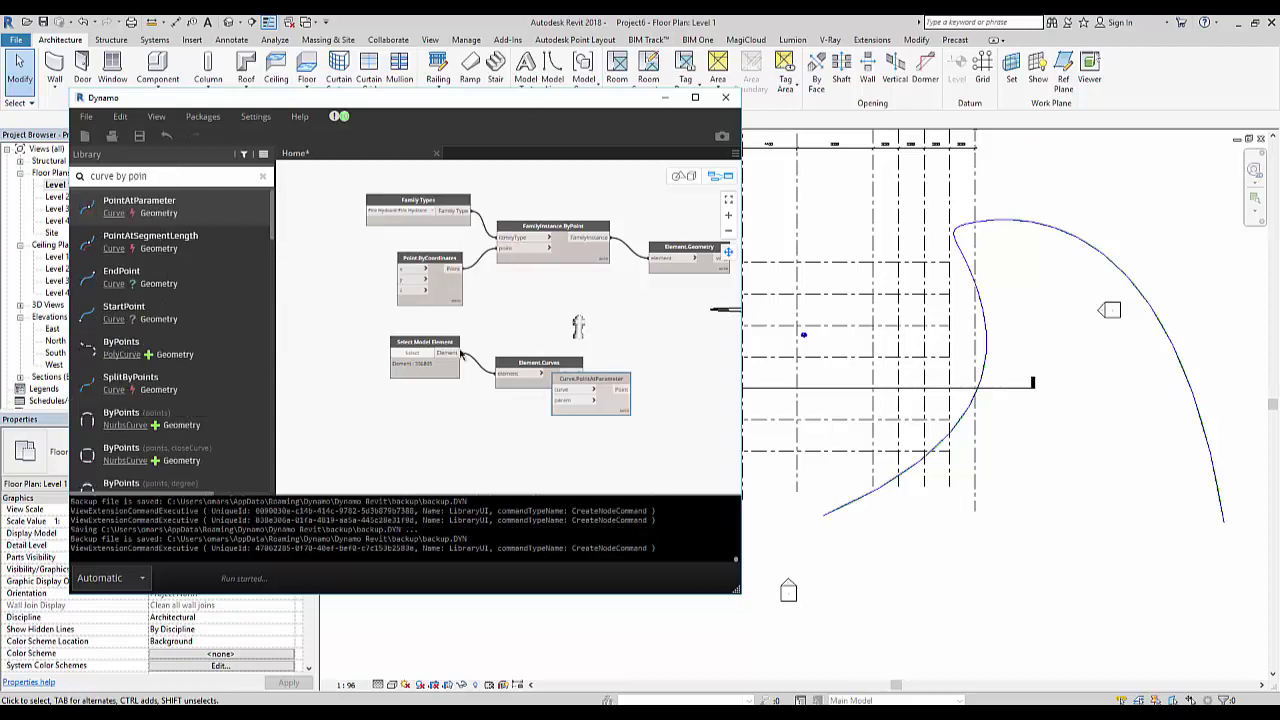
pyautogui.moveTo(589, 381)
pyautogui.mouseDown()
pyautogui.moveTo(640, 381)
pyautogui.moveTo(613, 396)
pyautogui.mouseUp()
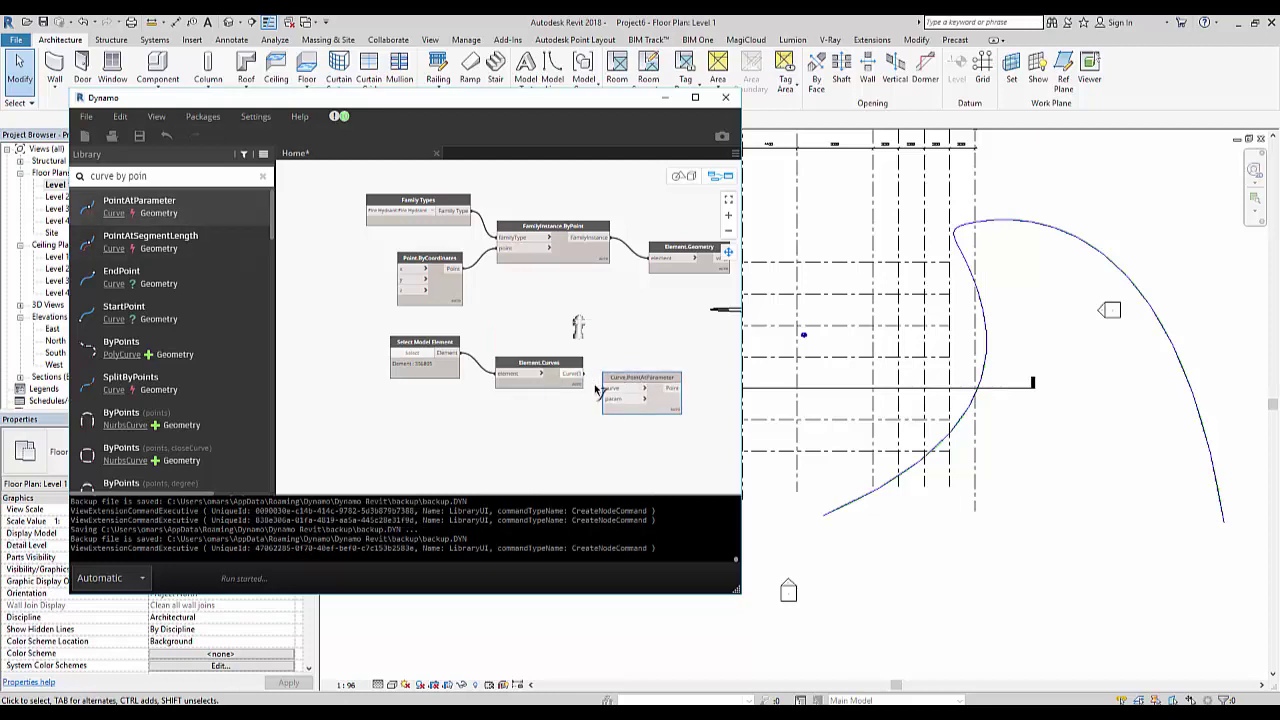
pyautogui.click(613, 396)
pyautogui.scroll(2, 600, 425)
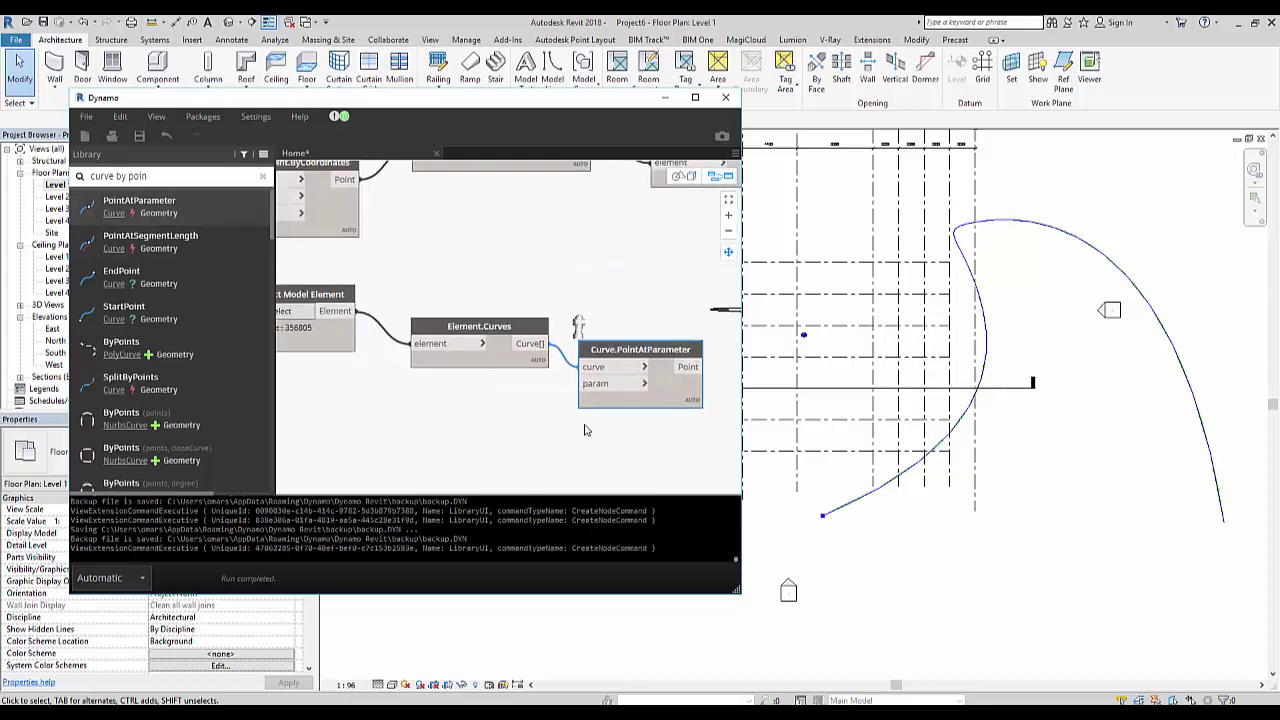
pyautogui.scroll(1, 563, 436)
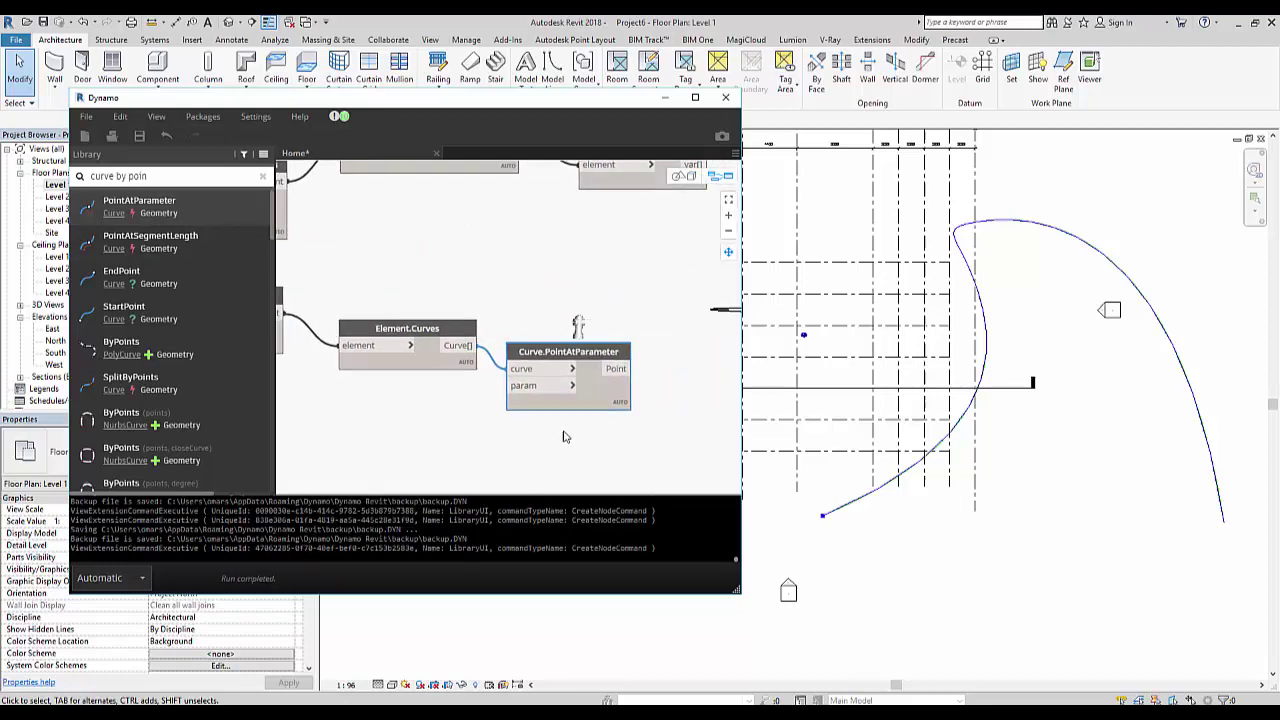
pyautogui.rightClick(453, 450)
pyautogui.click(443, 451)
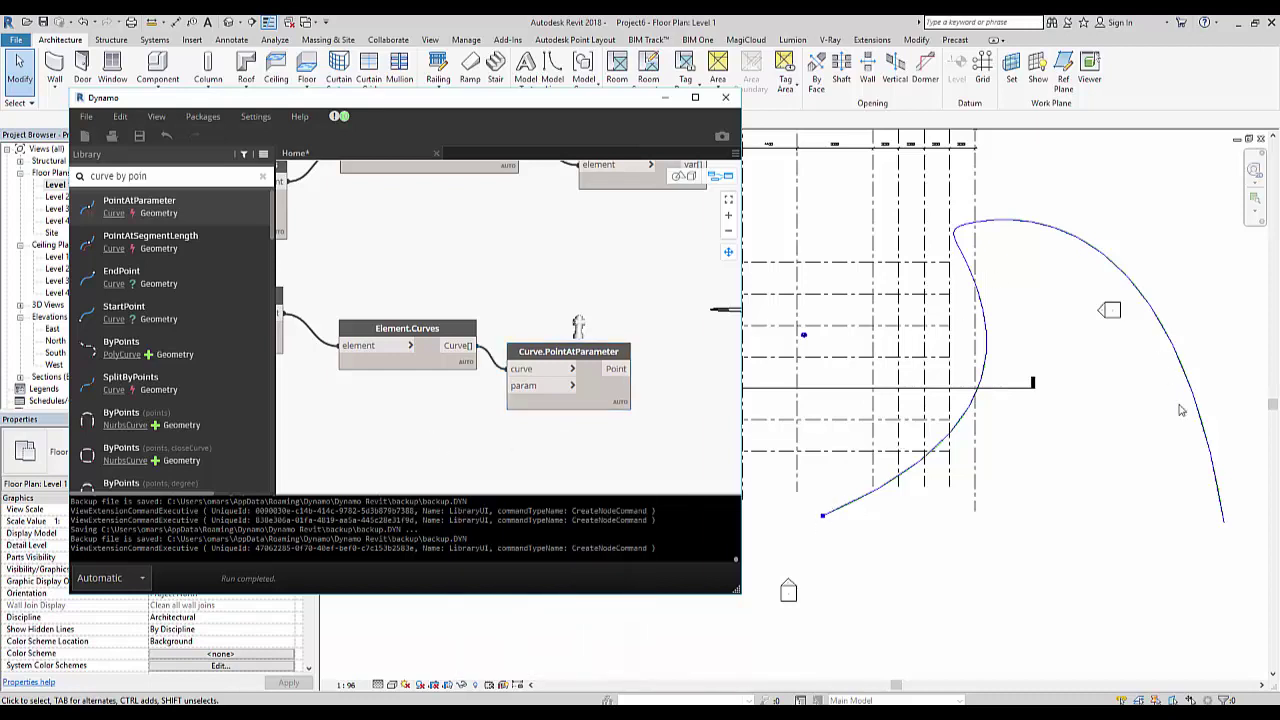
pyautogui.rightClick(410, 413)
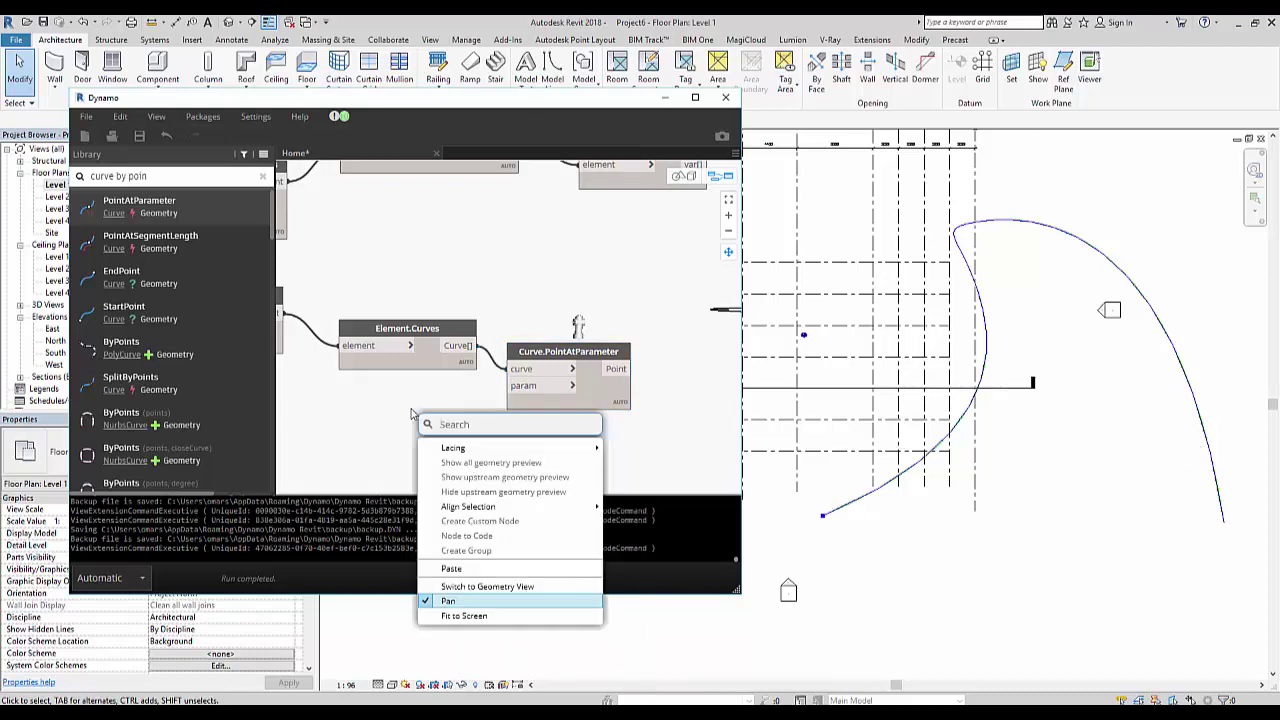
# - Add a Number Slider with maximum 1 and connect it to Curve.PointAtParameter's param input
pyautogui.write('nu')
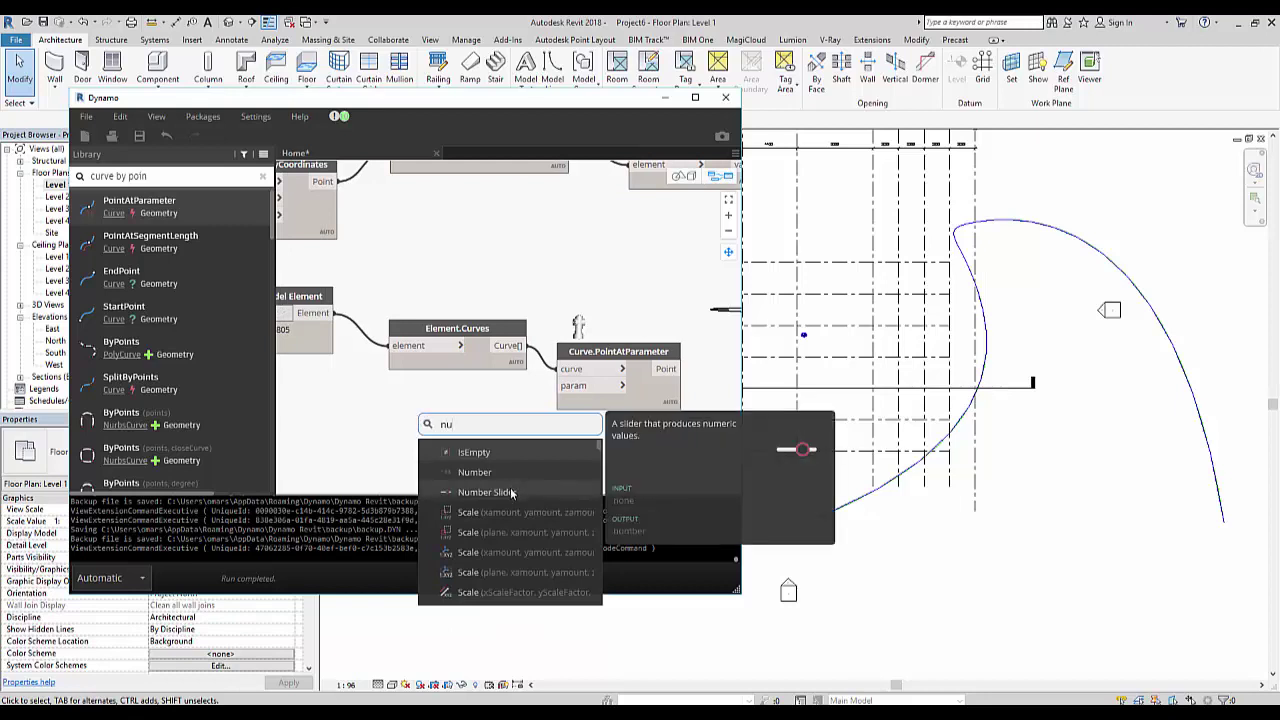
pyautogui.click(490, 492)
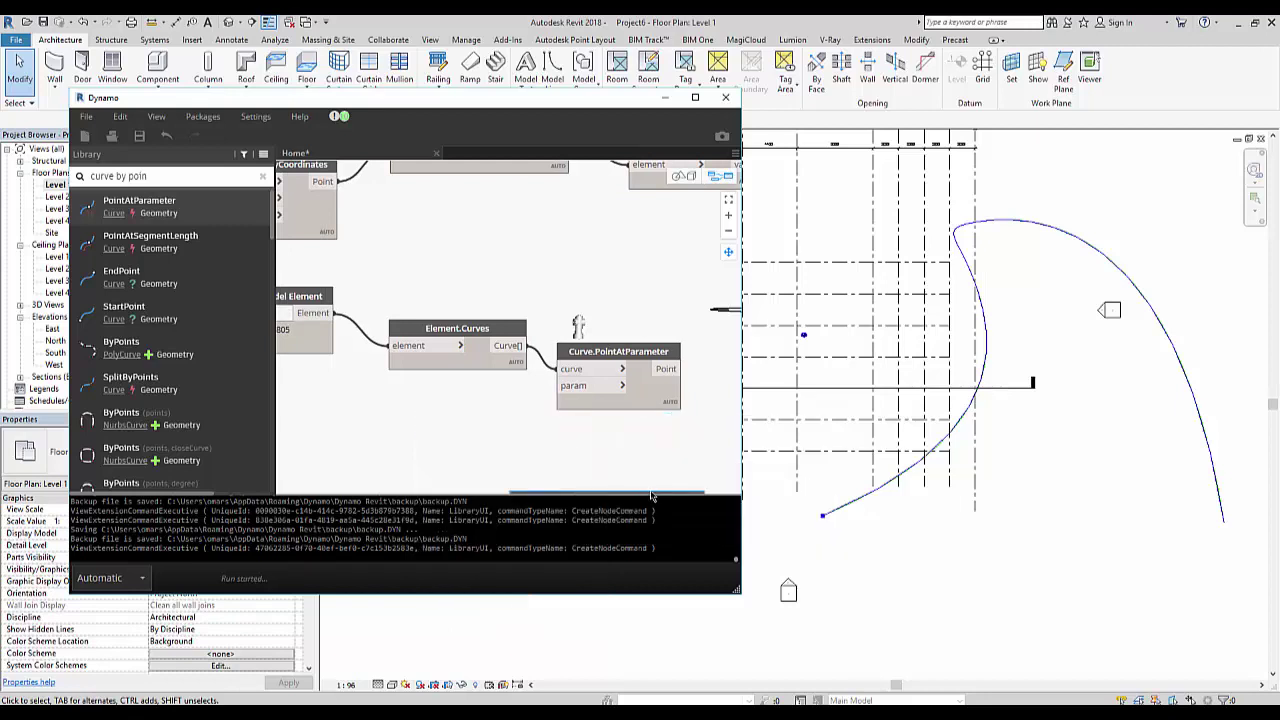
pyautogui.moveTo(463, 446); pyautogui.dragTo(358, 407)
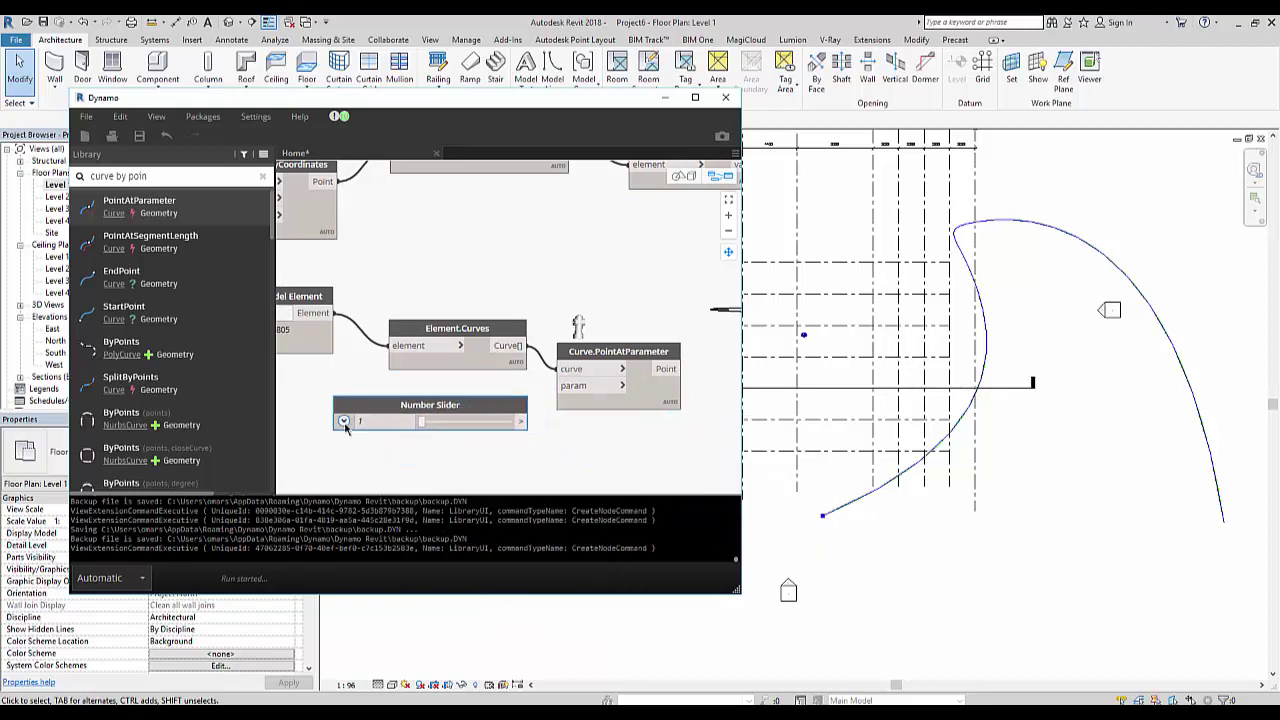
pyautogui.click(345, 425)
pyautogui.moveTo(402, 474); pyautogui.dragTo(376, 441)
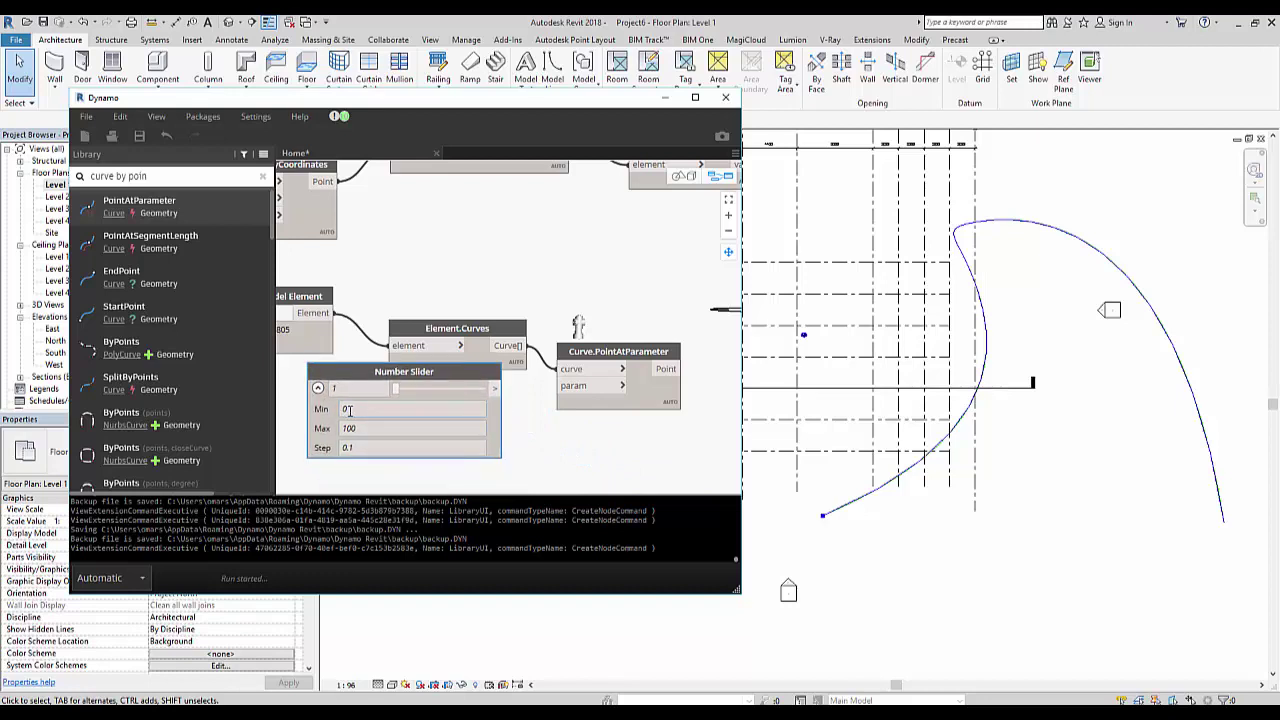
pyautogui.click(380, 429)
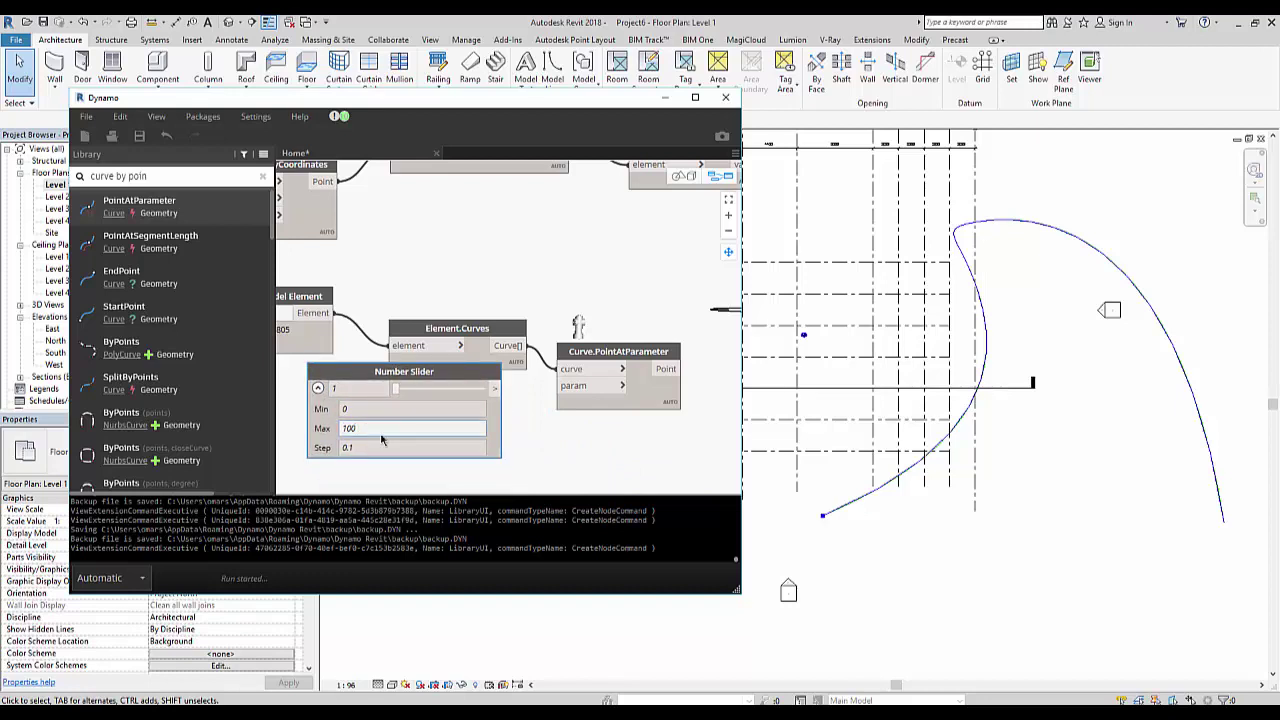
pyautogui.hotkey('ctrl', 'a')
pyautogui.write('1')
pyautogui.click(379, 381)
pyautogui.moveTo(494, 388); pyautogui.dragTo(566, 388)
pyautogui.moveTo(431, 374); pyautogui.dragTo(427, 395)
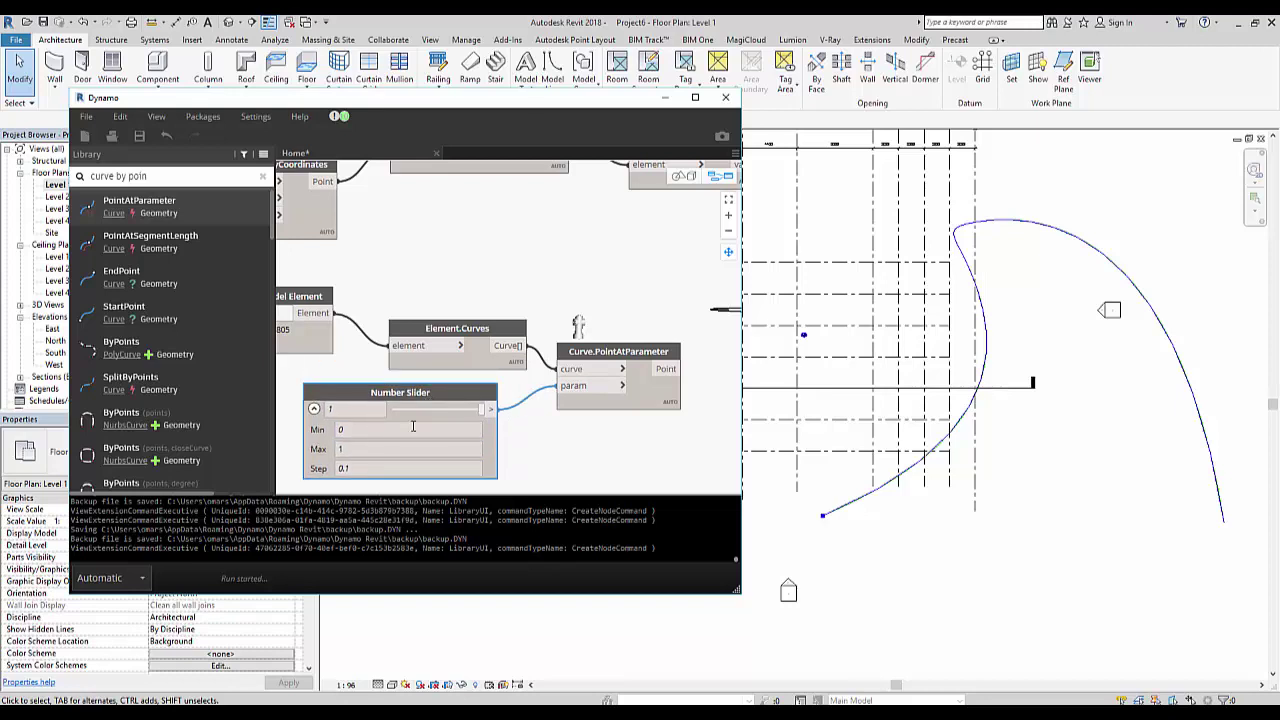
# - Try slider values 0.7, 0.3 and 0.2, then settle on 0.9
pyautogui.moveTo(484, 413); pyautogui.dragTo(455, 410)
pyautogui.click(606, 445)
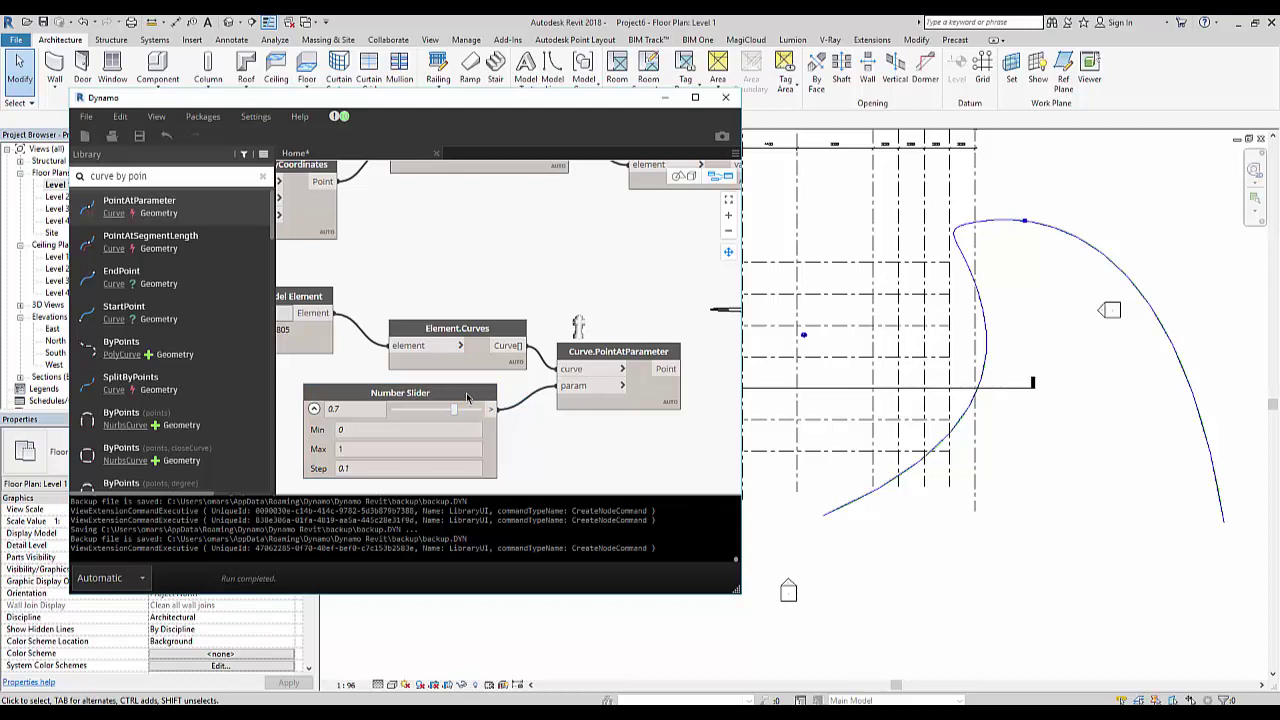
pyautogui.moveTo(457, 413); pyautogui.dragTo(418, 410)
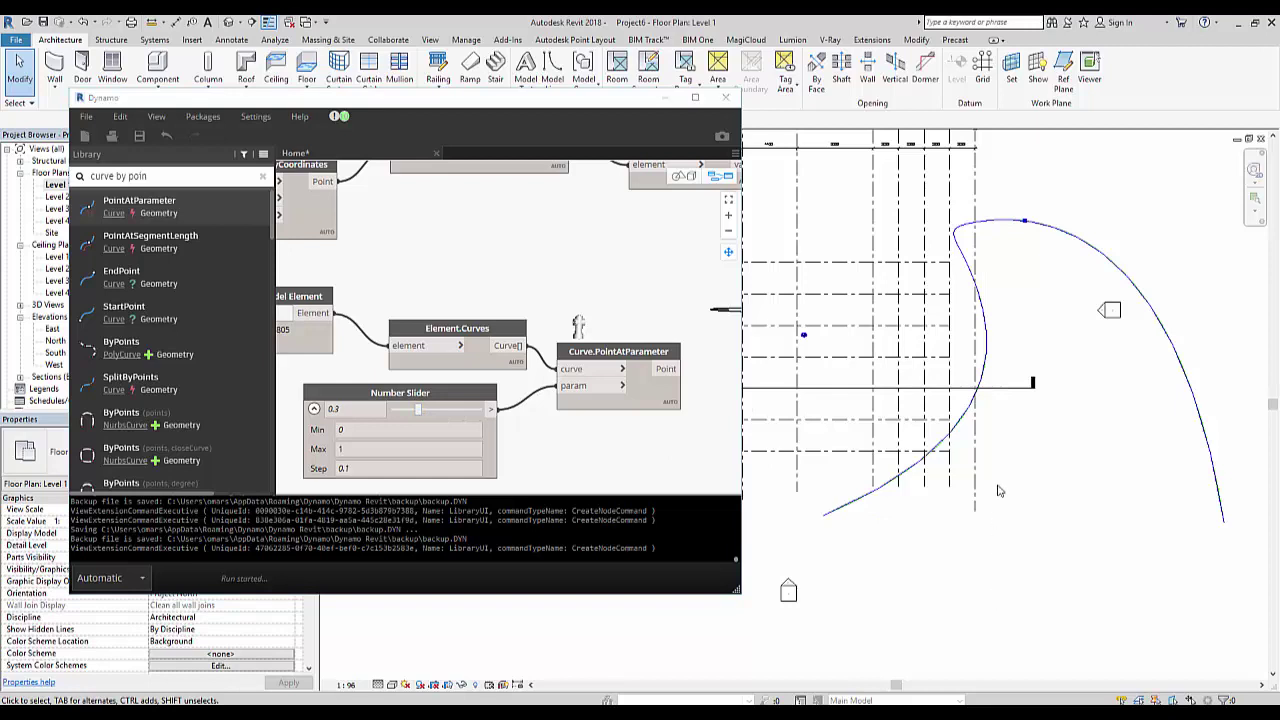
pyautogui.moveTo(411, 412); pyautogui.dragTo(490, 410)
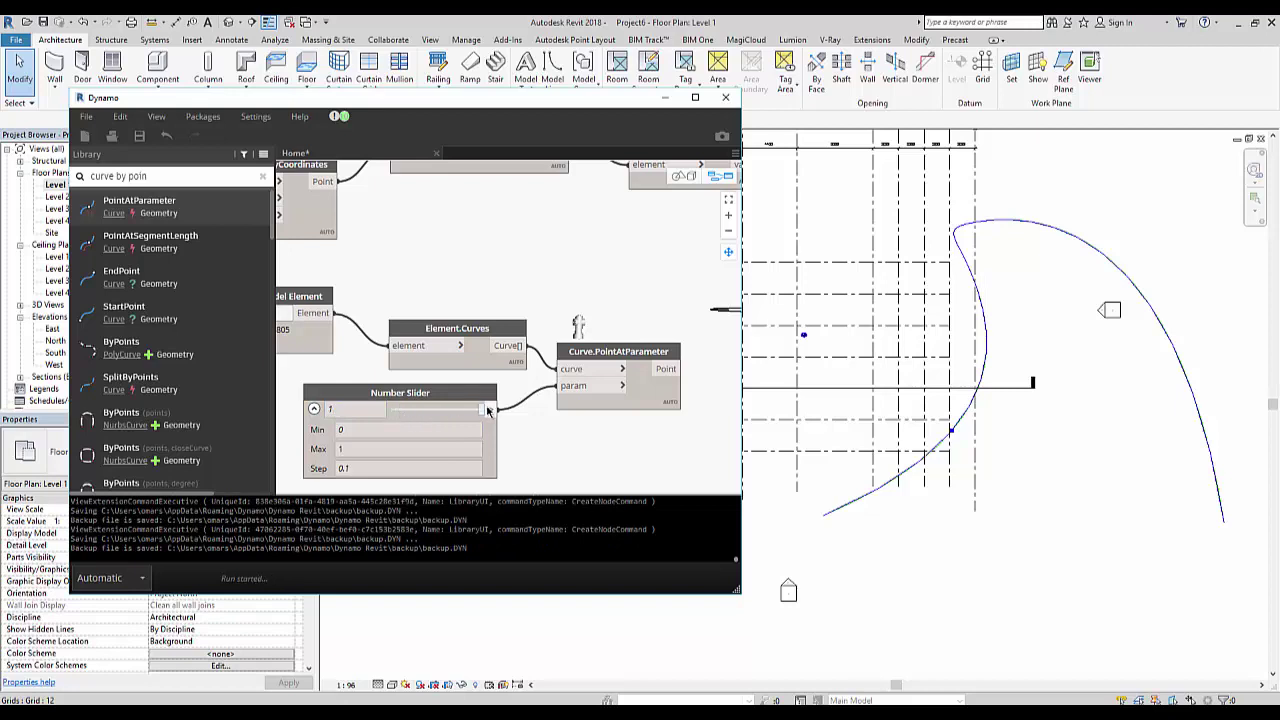
pyautogui.click(1148, 540)
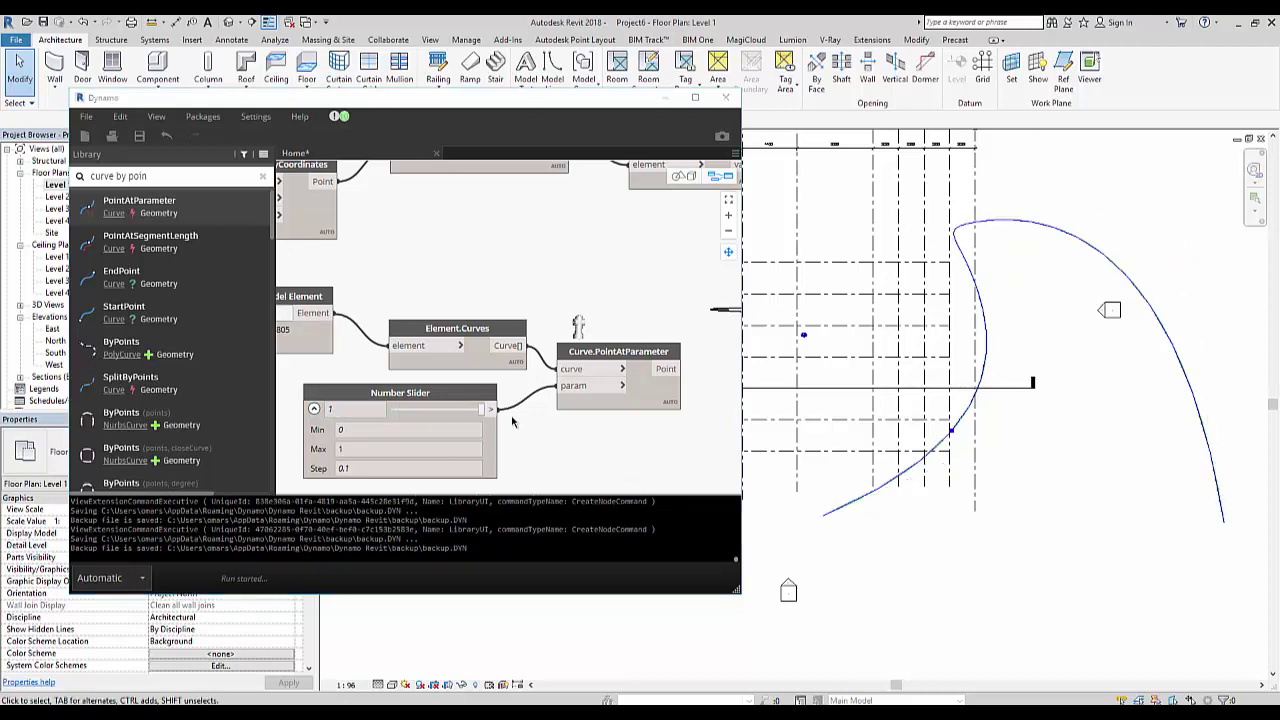
pyautogui.moveTo(482, 410); pyautogui.dragTo(474, 415)
pyautogui.scroll(-3, 612, 332)
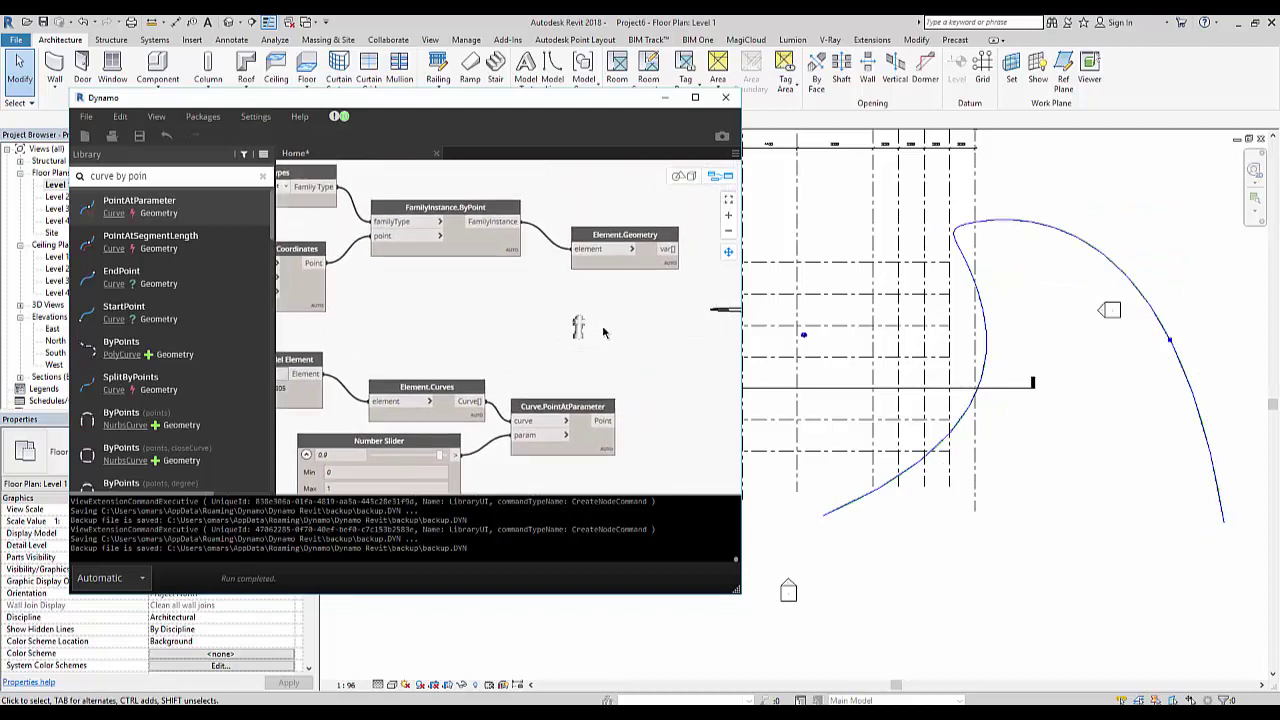
pyautogui.moveTo(607, 352); pyautogui.dragTo(645, 355, button='middle')
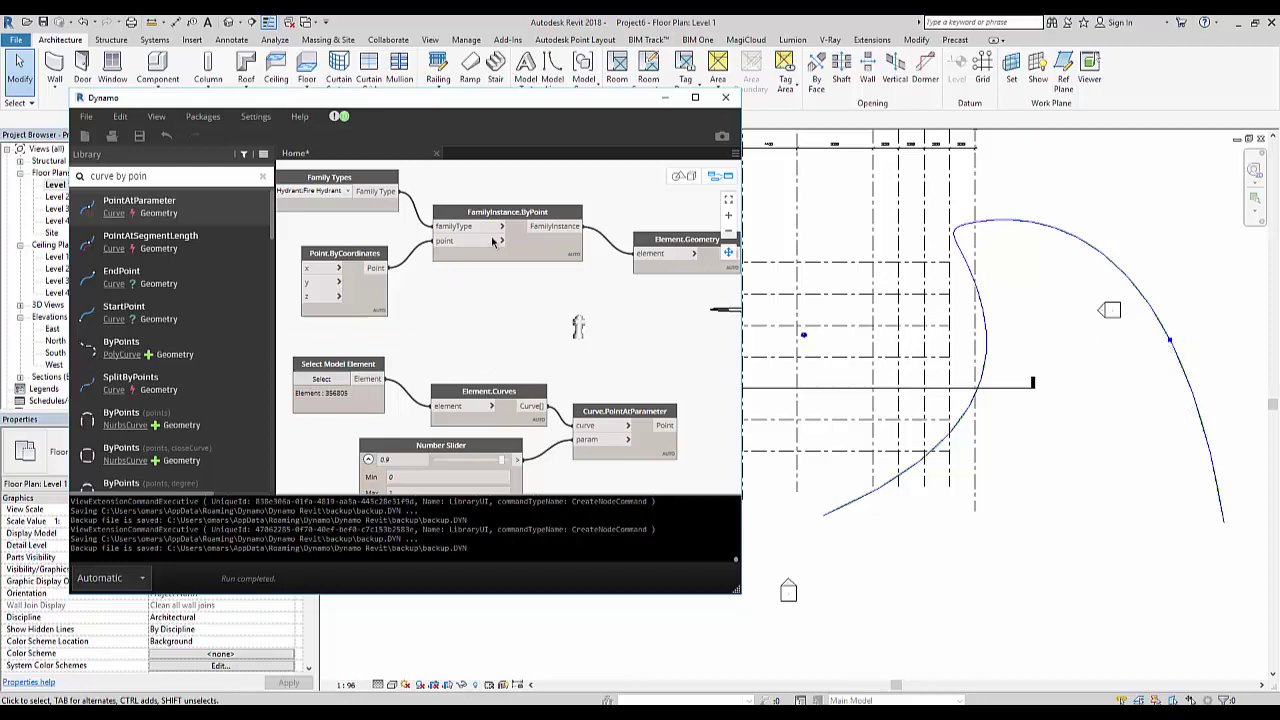
pyautogui.moveTo(635, 295); pyautogui.dragTo(516, 276, button='middle')
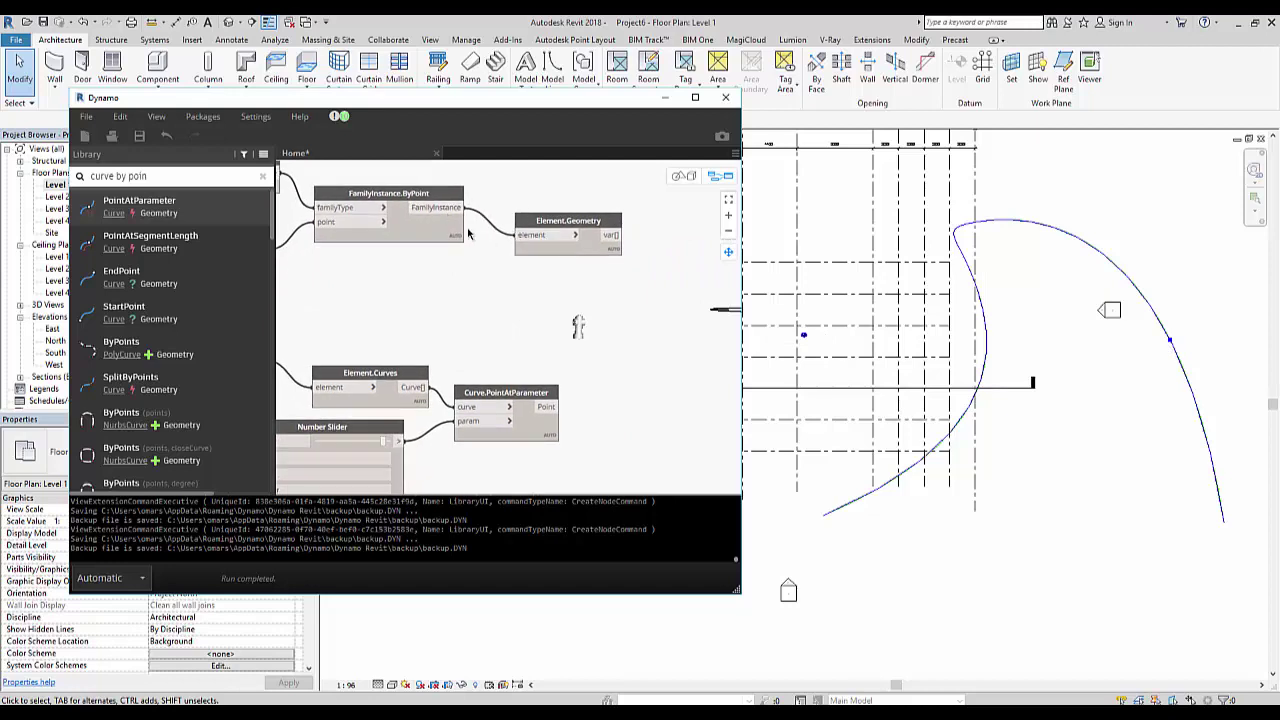
pyautogui.moveTo(468, 233); pyautogui.dragTo(447, 312, button='middle')
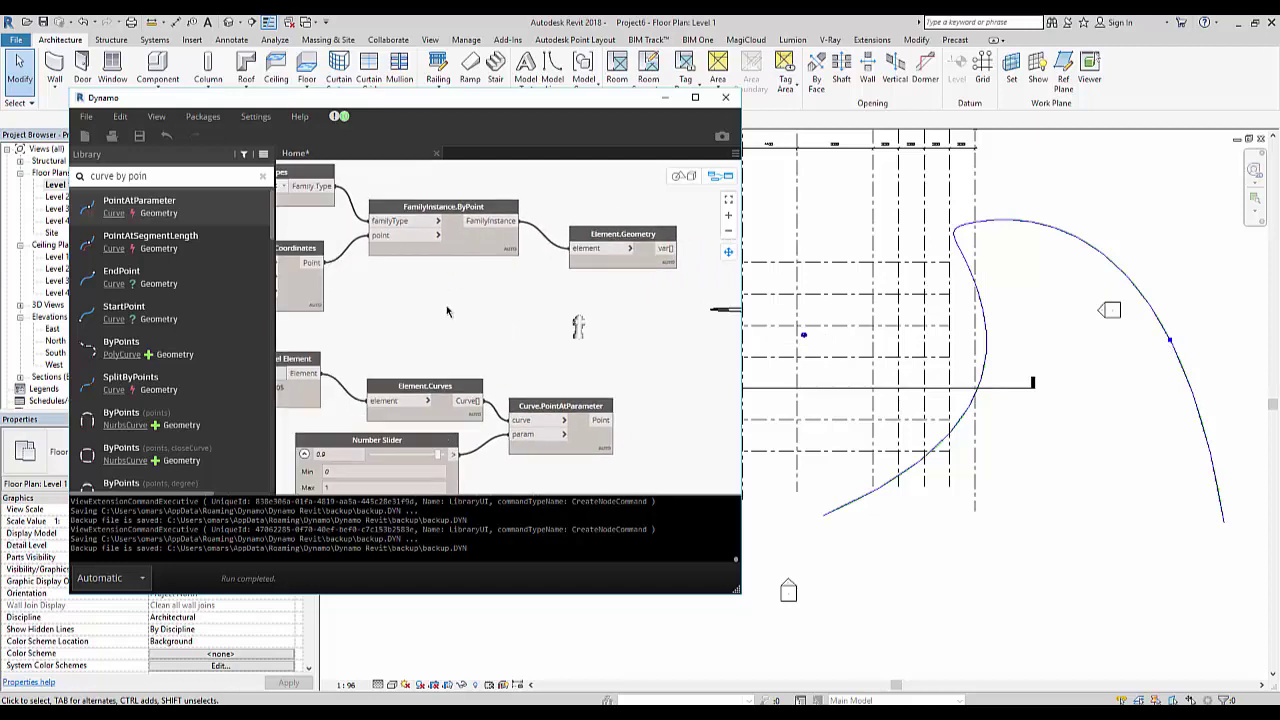
# - Wire Curve.PointAtParameter's point into FamilyInstance.ByPoint and zoom the plan to check the hydrant on the spline
pyautogui.click(600, 419)
pyautogui.click(381, 237)
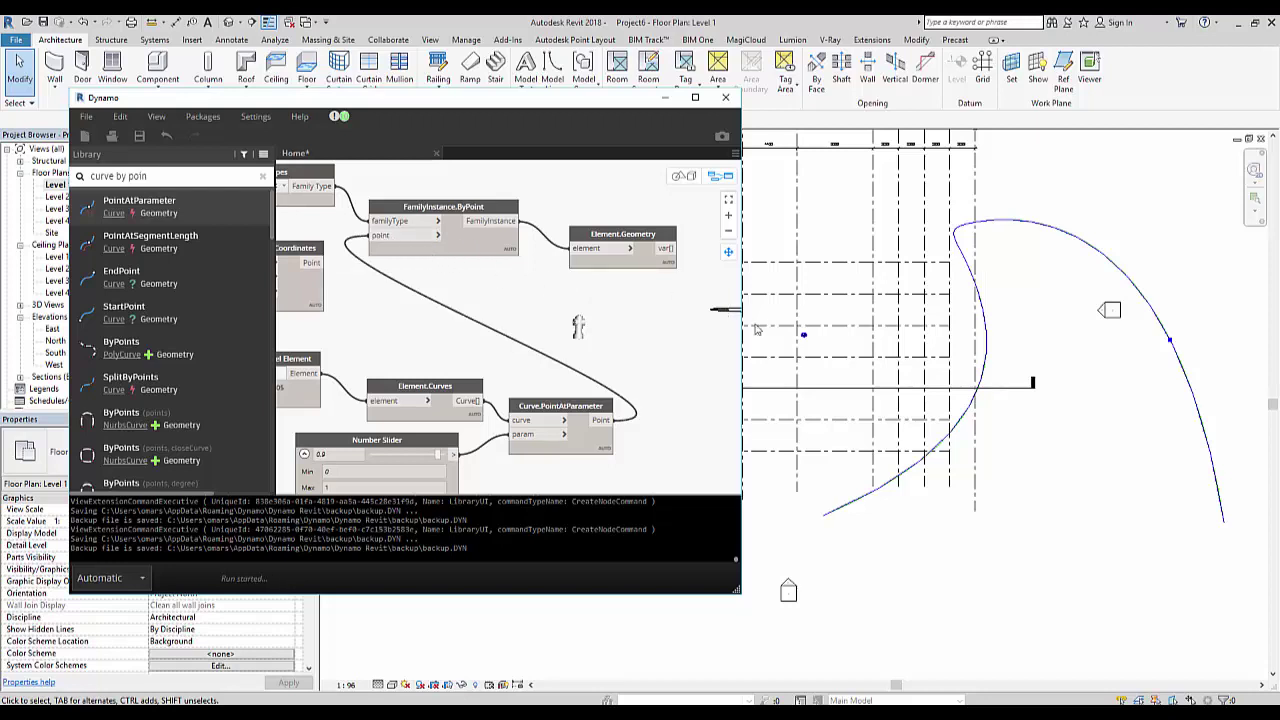
pyautogui.click(828, 348)
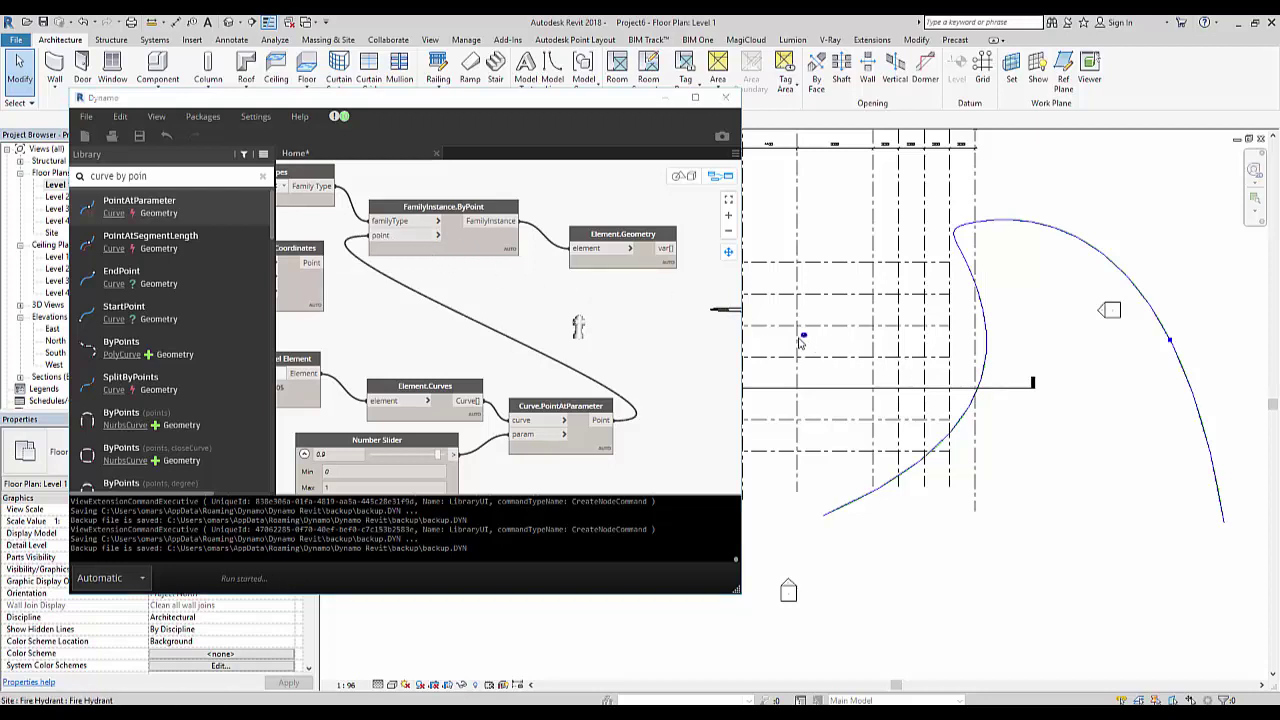
pyautogui.scroll(3, 1190, 347)
pyautogui.scroll(2, 1190, 347)
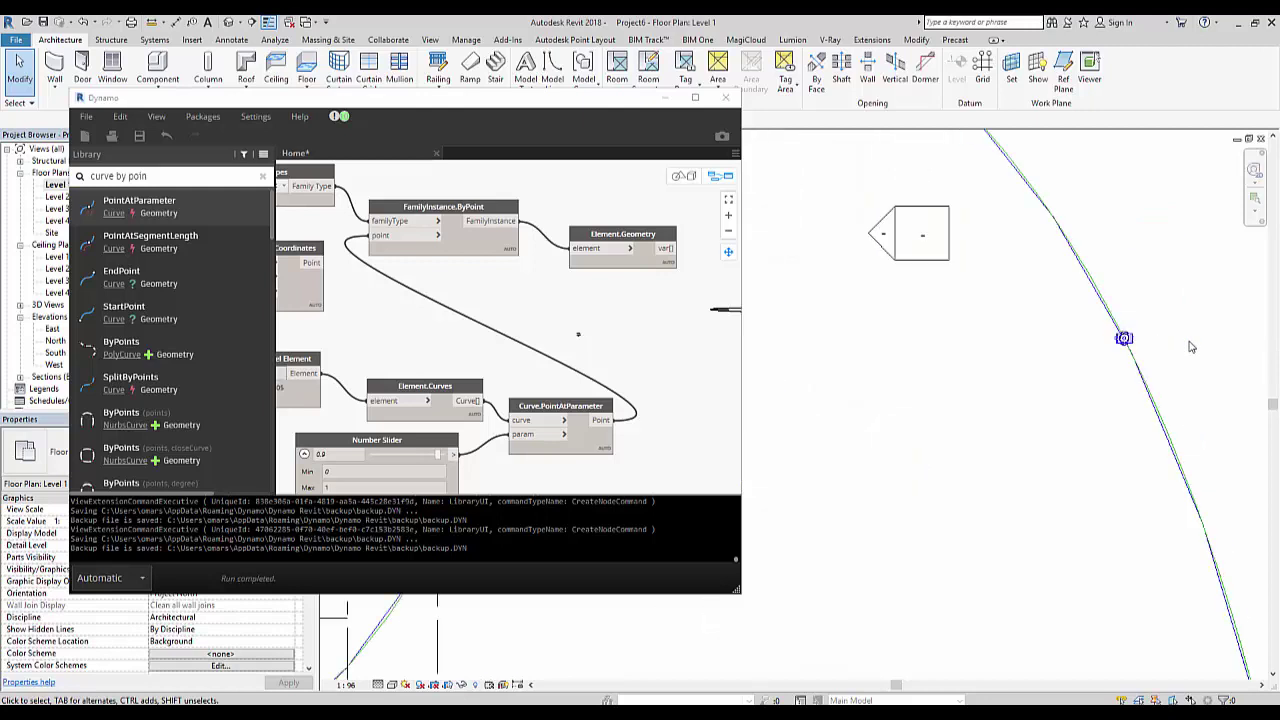
pyautogui.scroll(-3, 1116, 355)
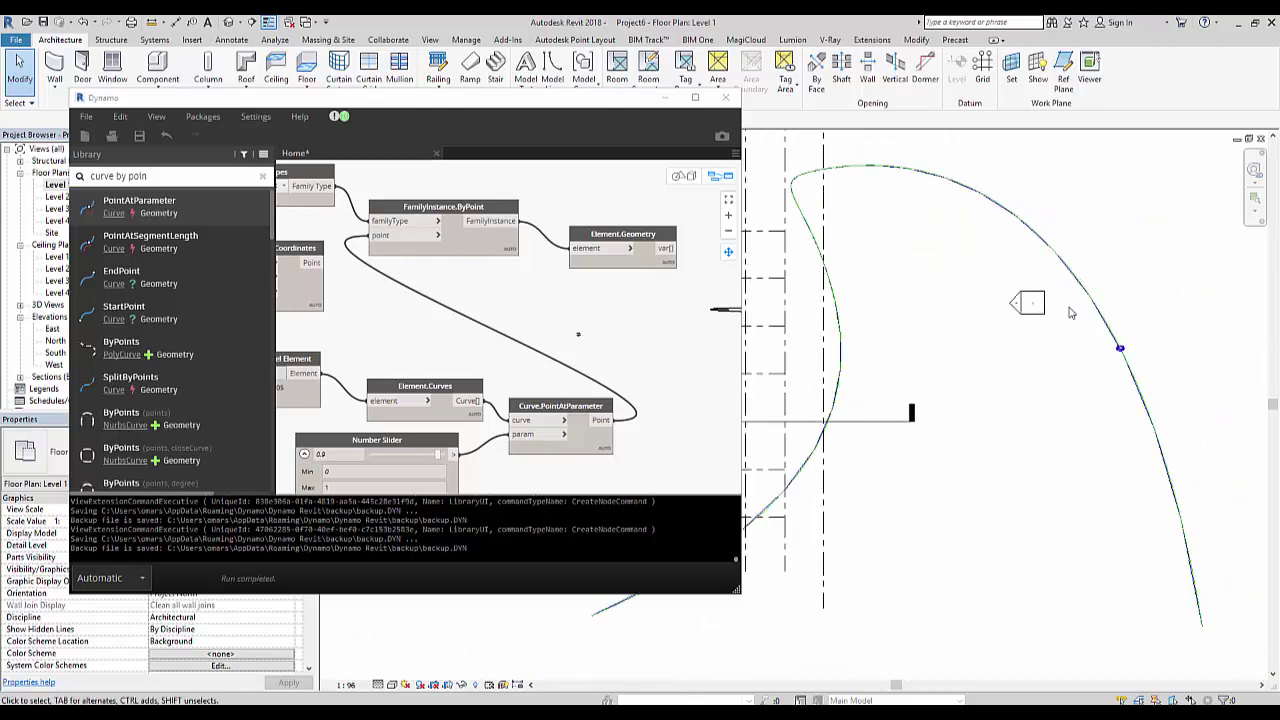
pyautogui.scroll(-2, 1069, 313)
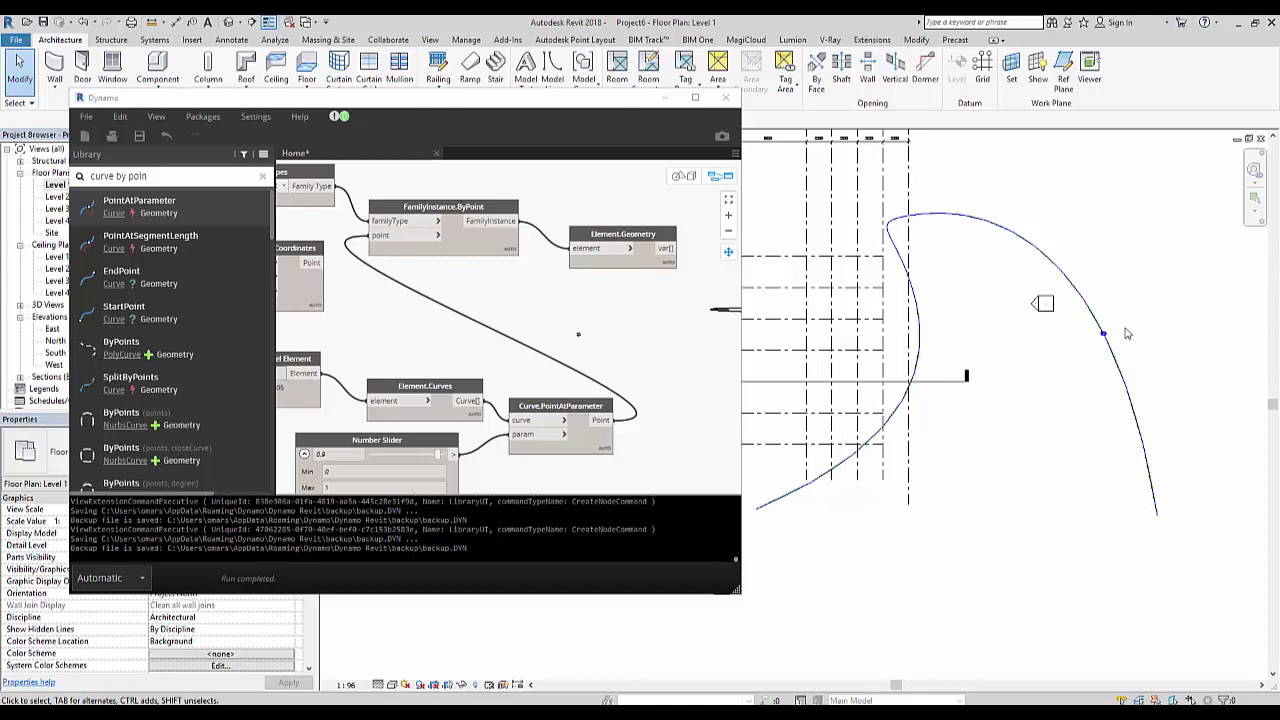
# - Add a Range node and feed its sequence into Curve.PointAtParameter's param, replacing the slider
pyautogui.moveTo(605, 372); pyautogui.dragTo(718, 288, button='middle')
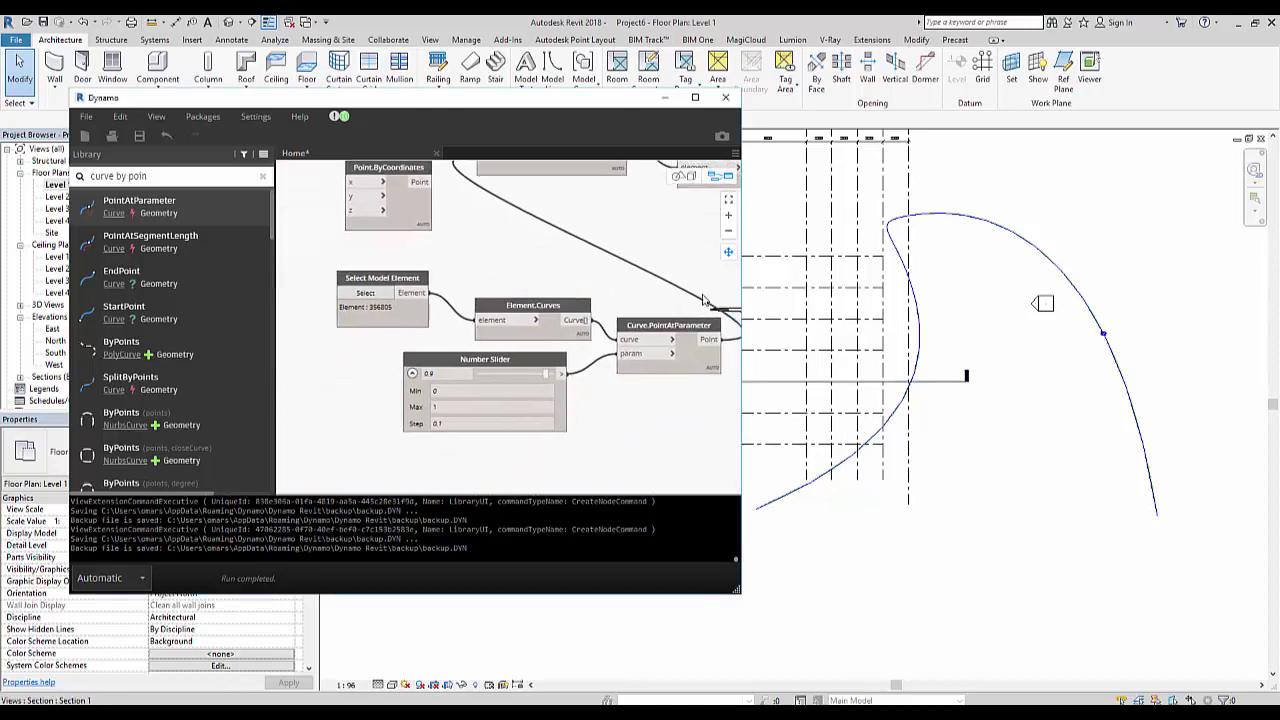
pyautogui.rightClick(629, 409)
pyautogui.write('r')
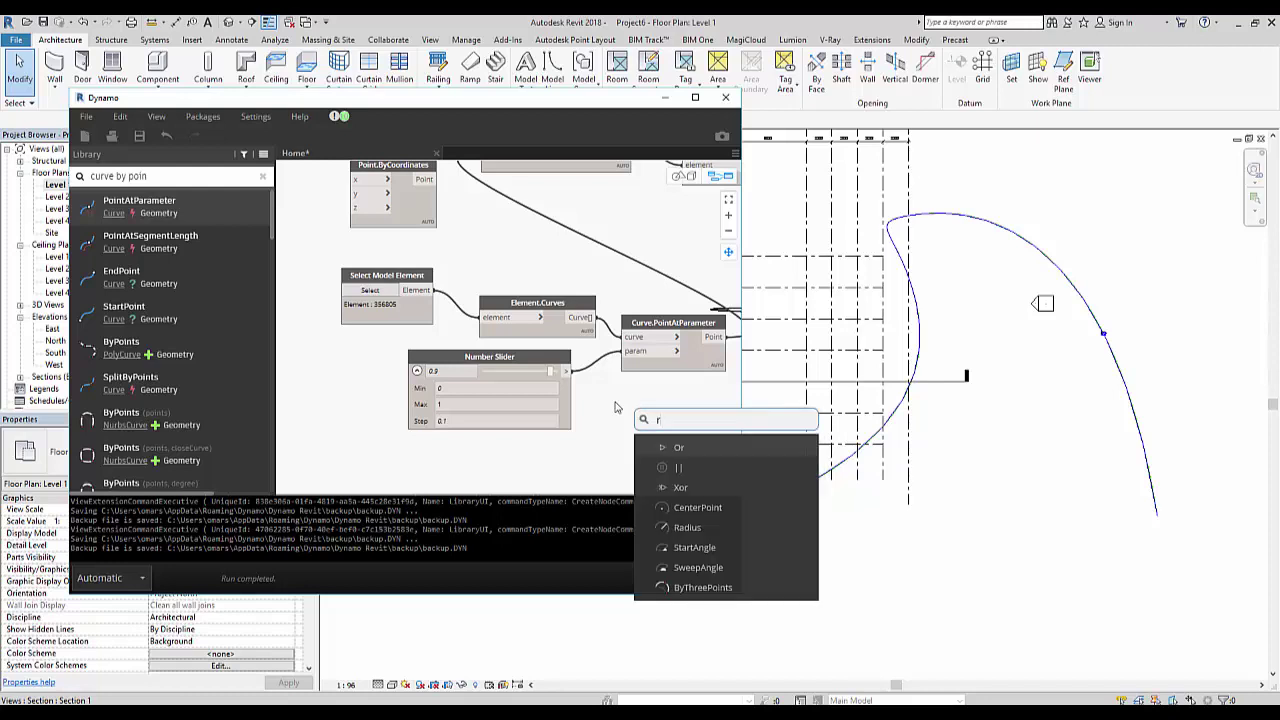
pyautogui.write('ang')
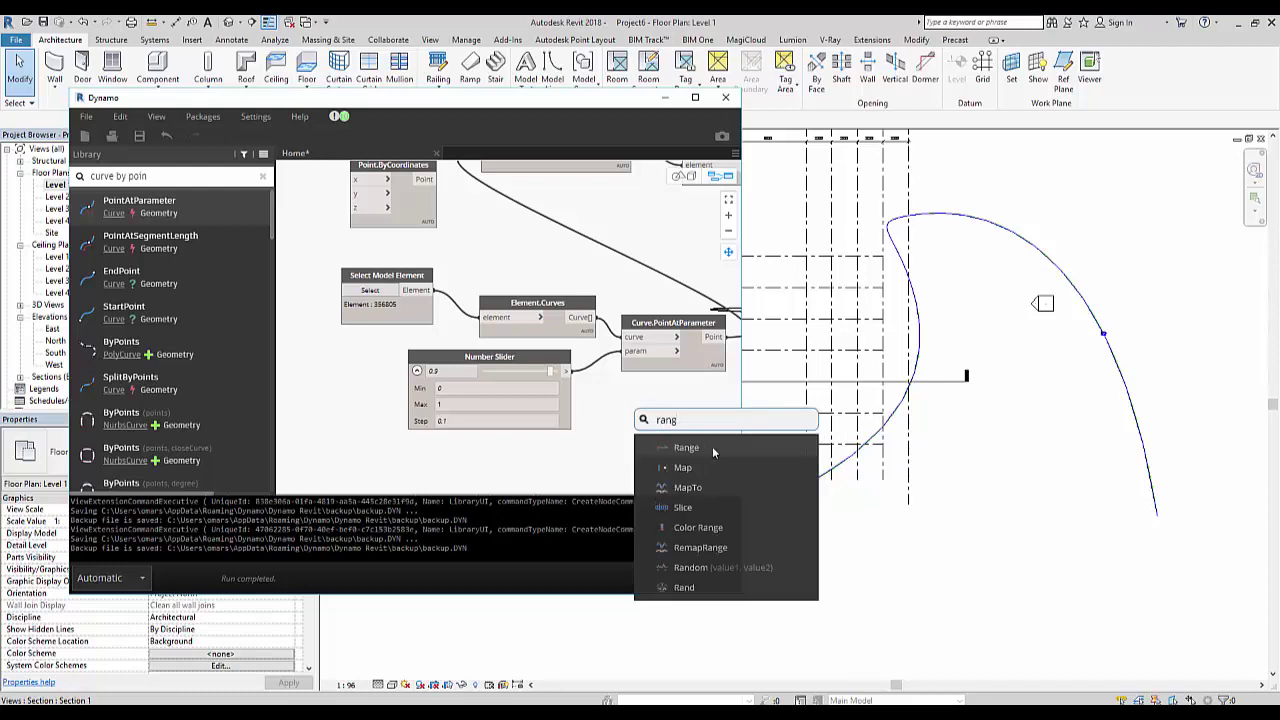
pyautogui.click(724, 444)
pyautogui.moveTo(735, 456)
pyautogui.mouseDown()
pyautogui.moveTo(520, 389)
pyautogui.moveTo(347, 365)
pyautogui.mouseUp()
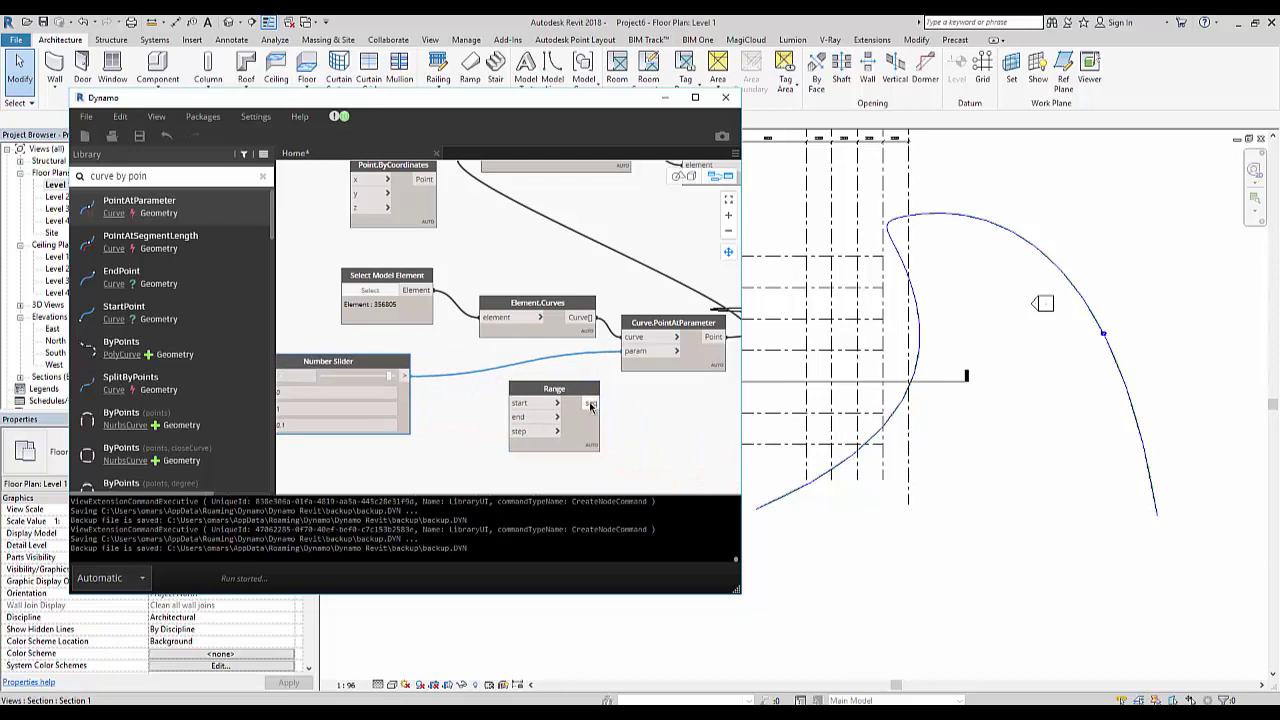
pyautogui.moveTo(596, 403); pyautogui.dragTo(632, 360)
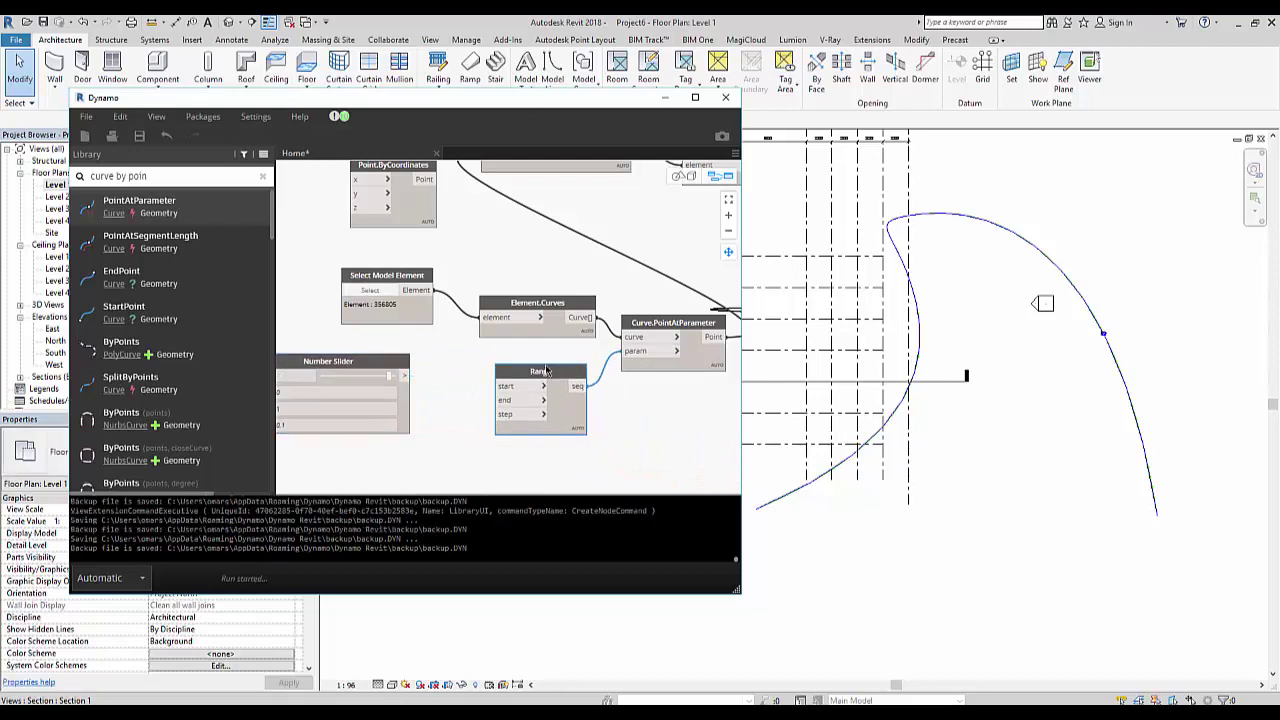
pyautogui.moveTo(554, 388); pyautogui.dragTo(541, 371)
# - Connect the 0.9 Number Slider to the Range node's start input
pyautogui.moveTo(403, 363); pyautogui.dragTo(420, 361)
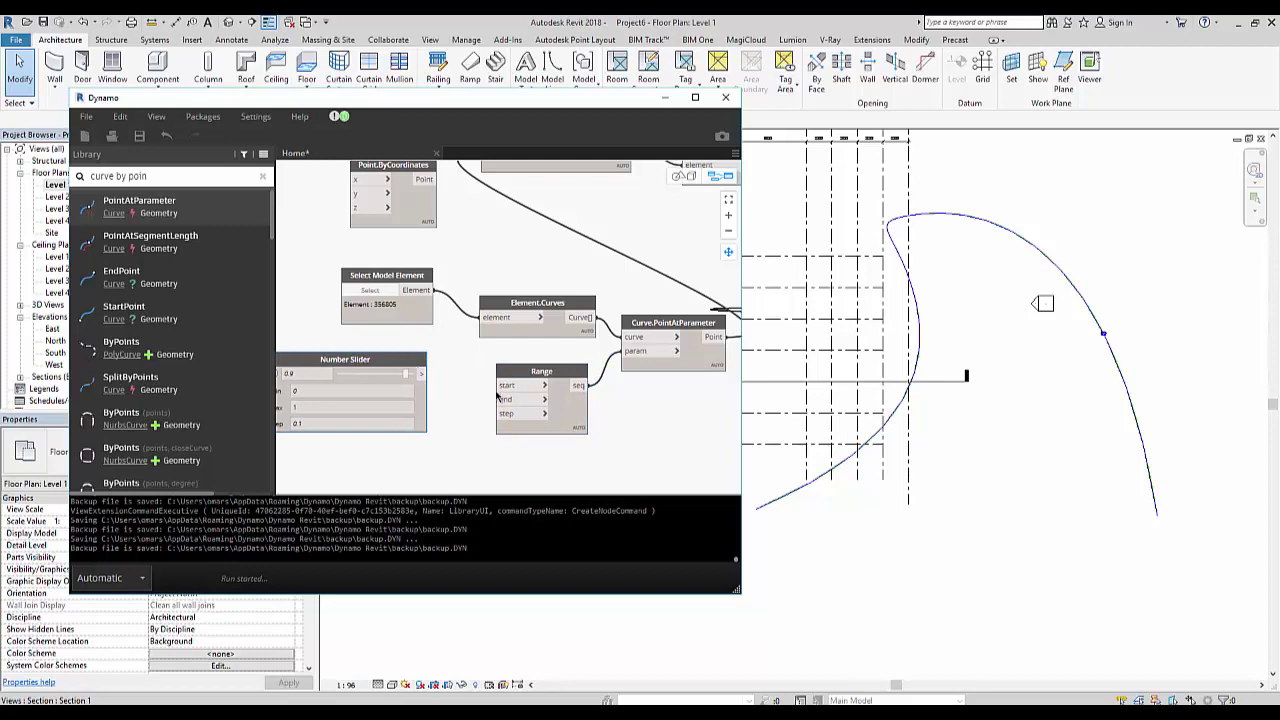
pyautogui.moveTo(422, 374); pyautogui.dragTo(500, 385)
pyautogui.moveTo(418, 362); pyautogui.dragTo(423, 352)
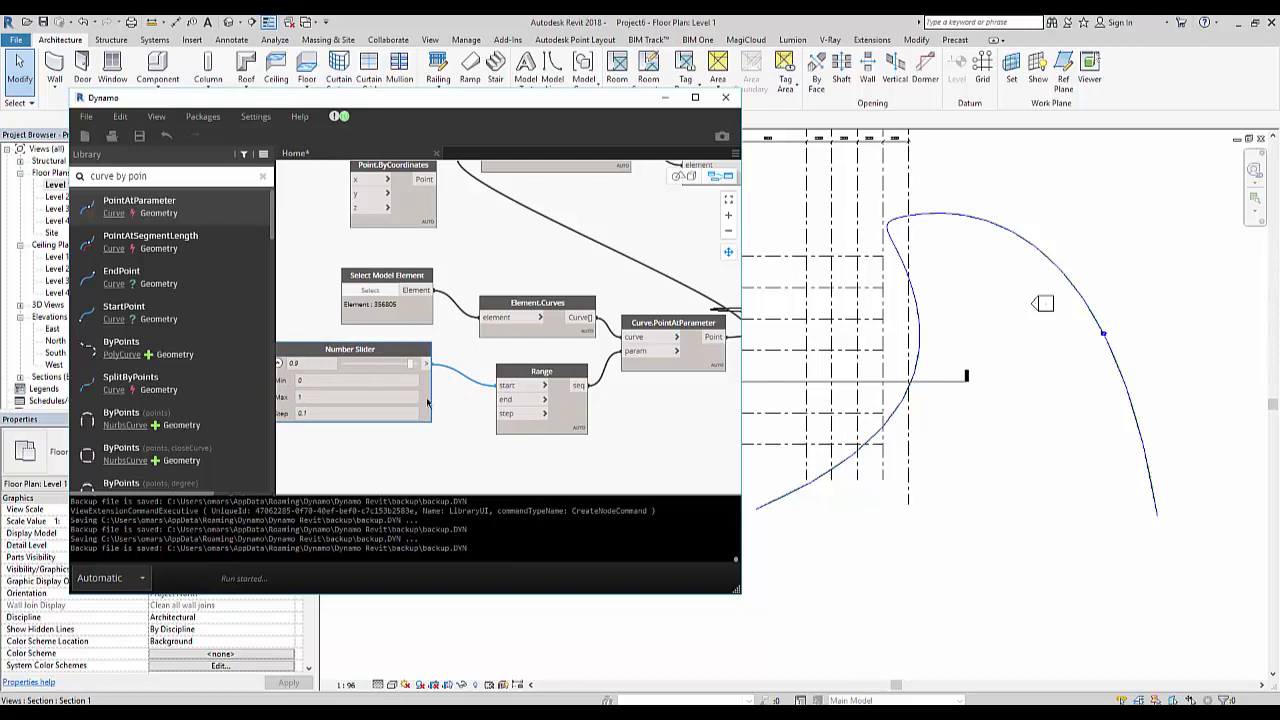
pyautogui.click(462, 468)
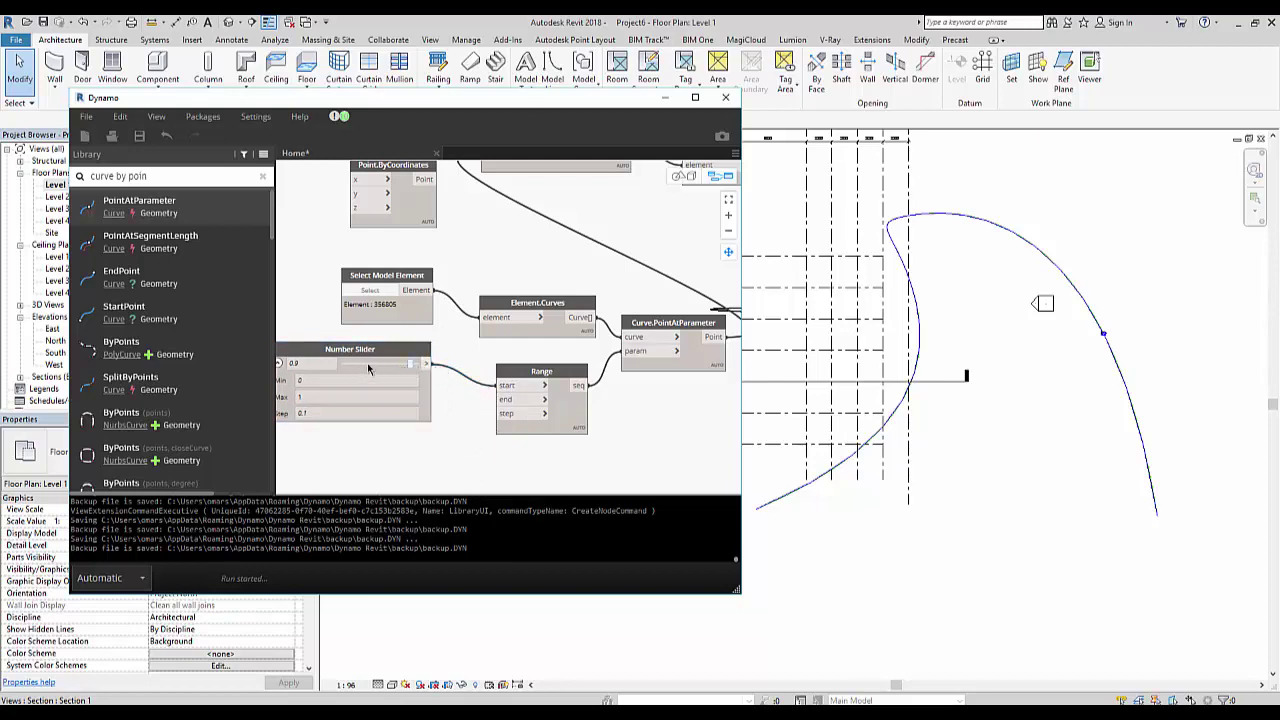
pyautogui.rightClick(444, 452)
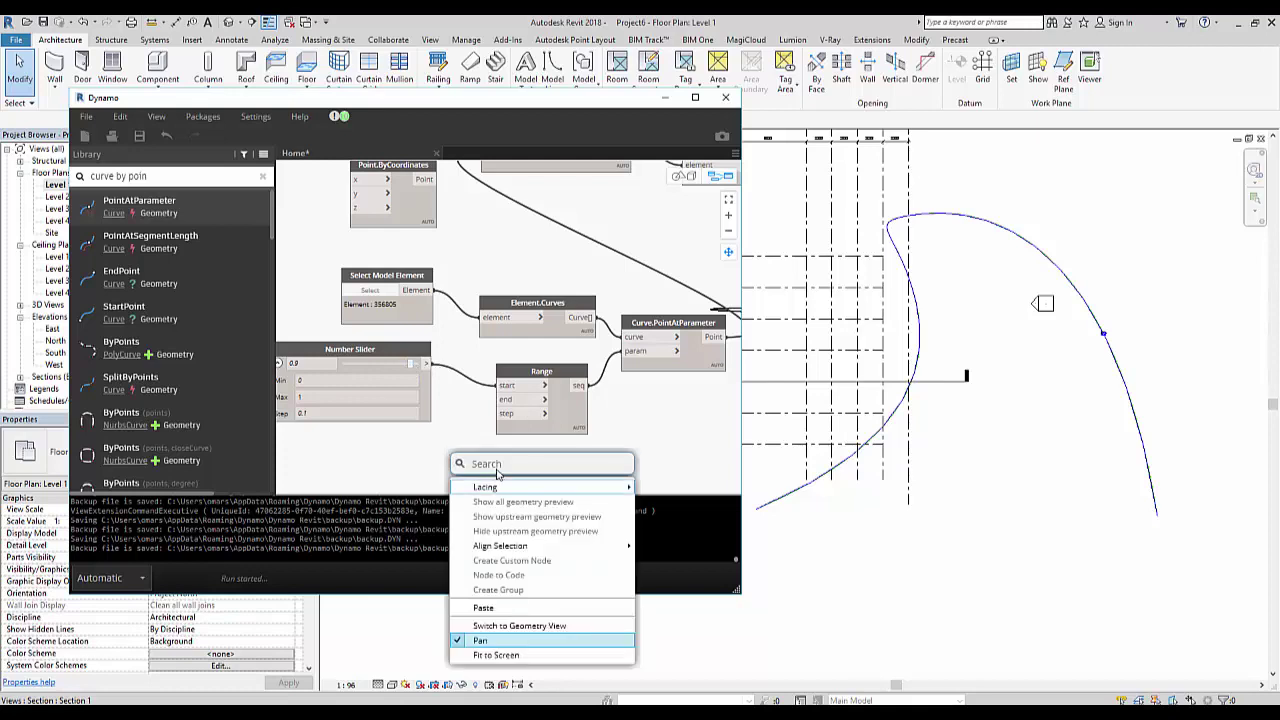
# - Add a Number node set to 1 and connect it to Range's end input
pyautogui.press('Escape')
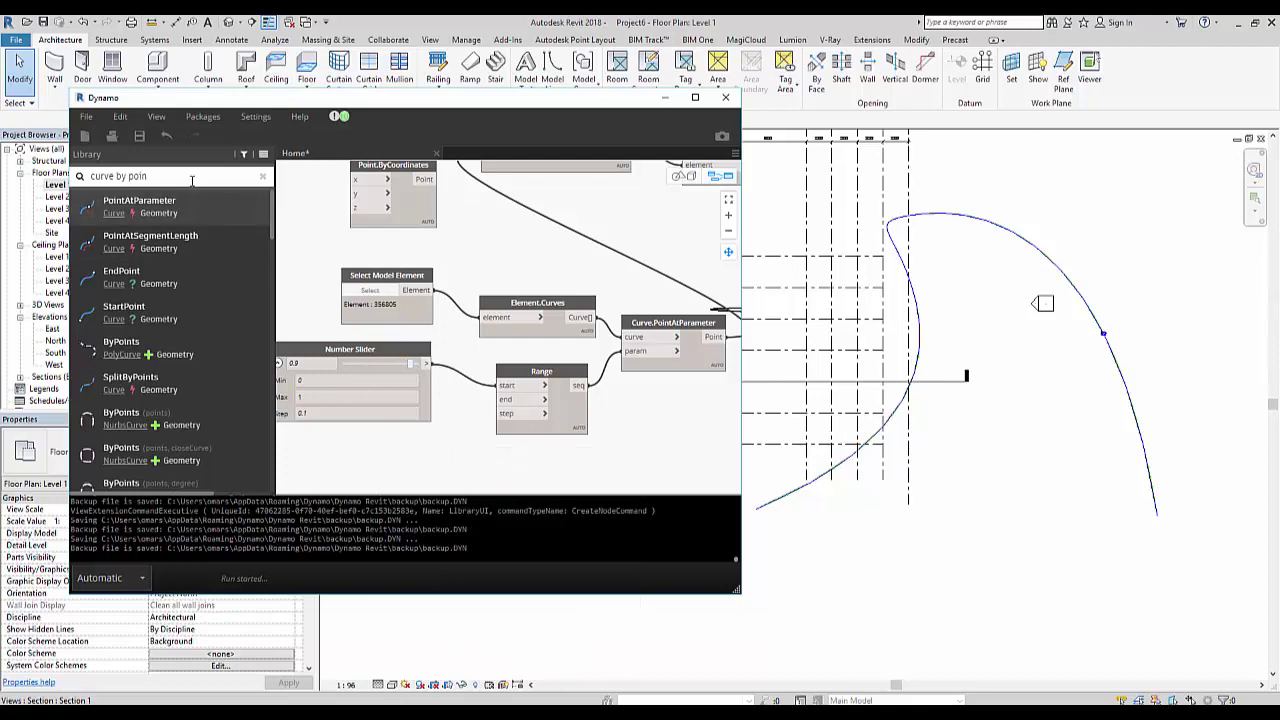
pyautogui.click(263, 176)
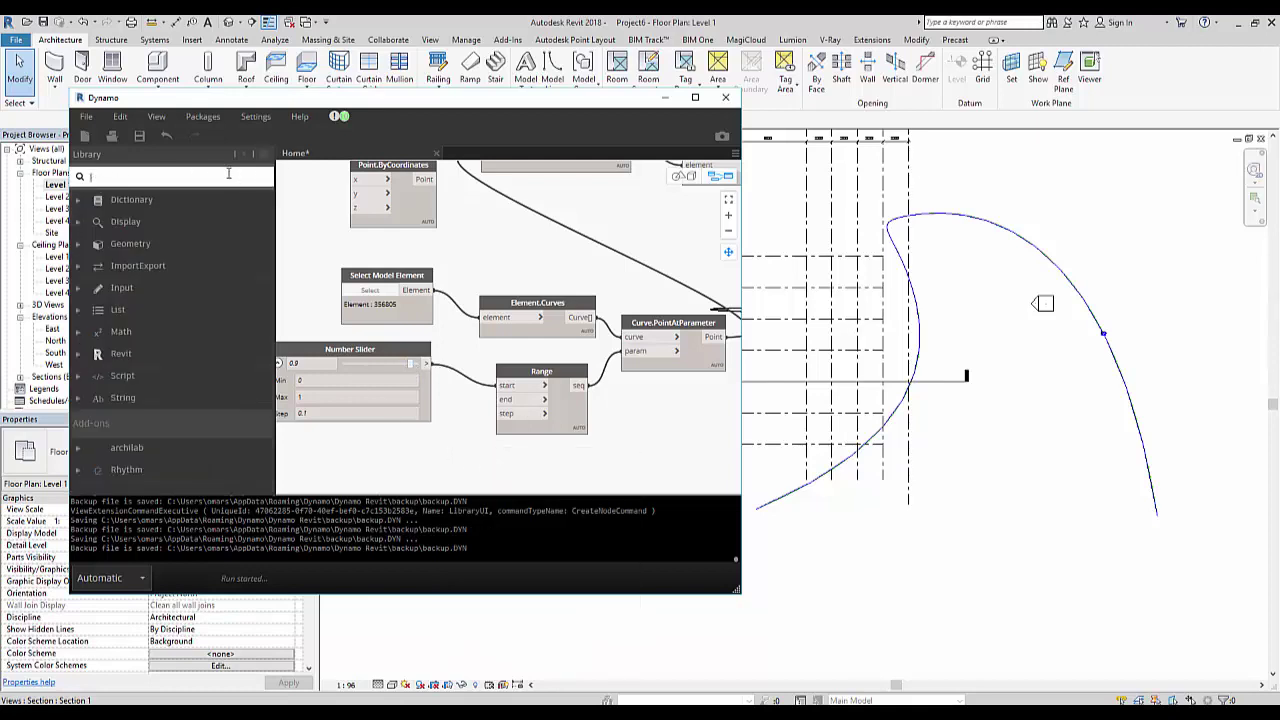
pyautogui.write('r')
pyautogui.write('umb')
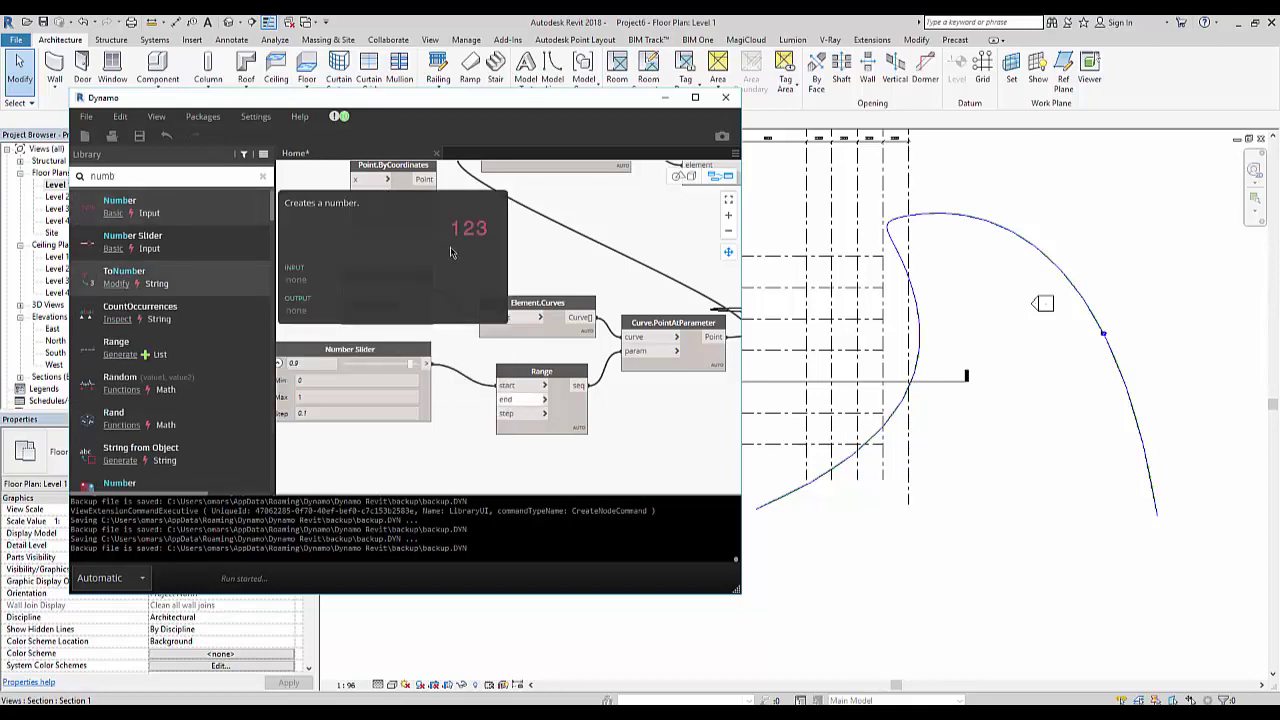
pyautogui.moveTo(120, 205)
pyautogui.mouseDown()
pyautogui.moveTo(488, 308)
pyautogui.moveTo(381, 443)
pyautogui.mouseUp()
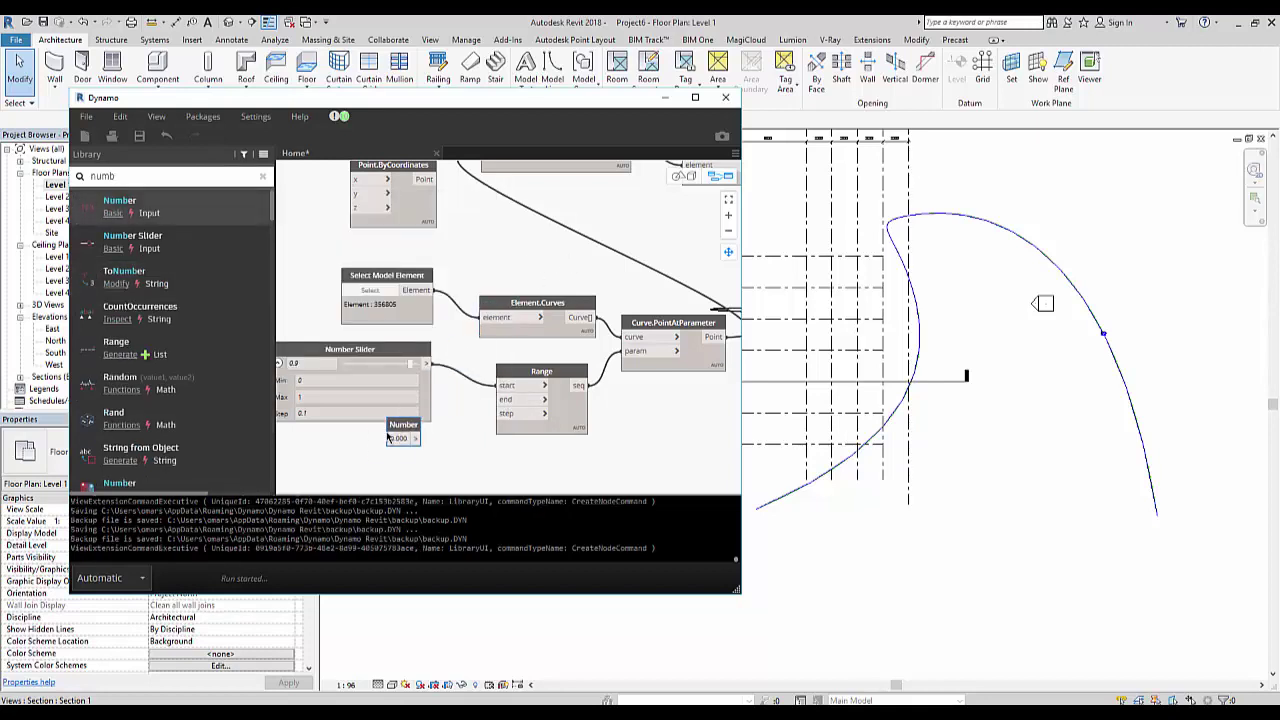
pyautogui.doubleClick(379, 450)
pyautogui.write('1')
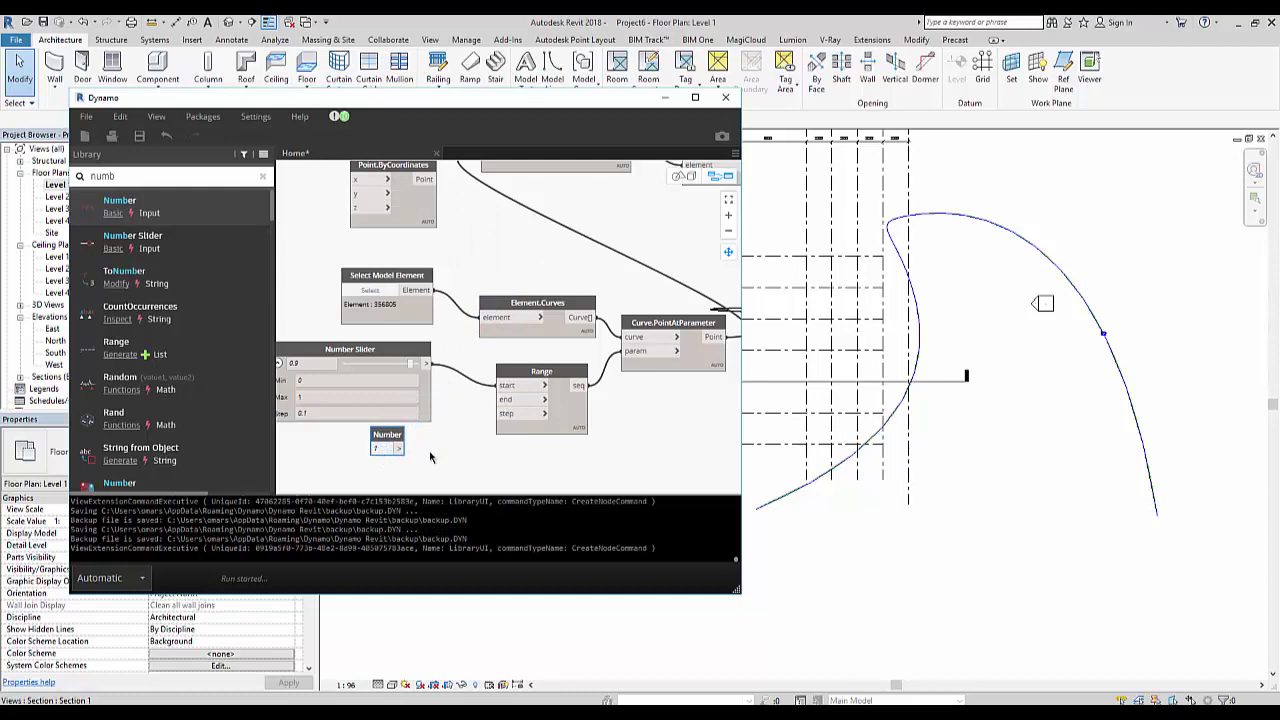
pyautogui.moveTo(399, 448); pyautogui.dragTo(507, 405)
pyautogui.click(507, 401)
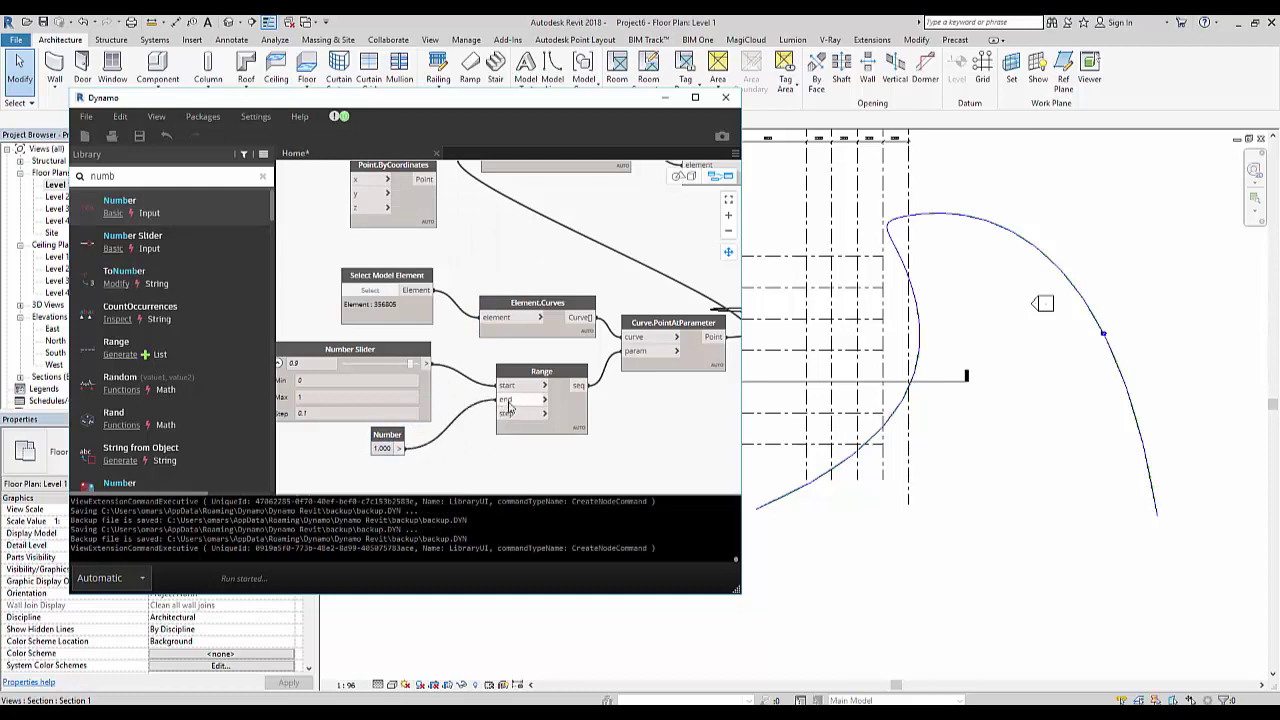
# - Copy that Number node, set the copy to 0.1 for Range step, and slide the start to 0.1
pyautogui.rightClick(478, 457)
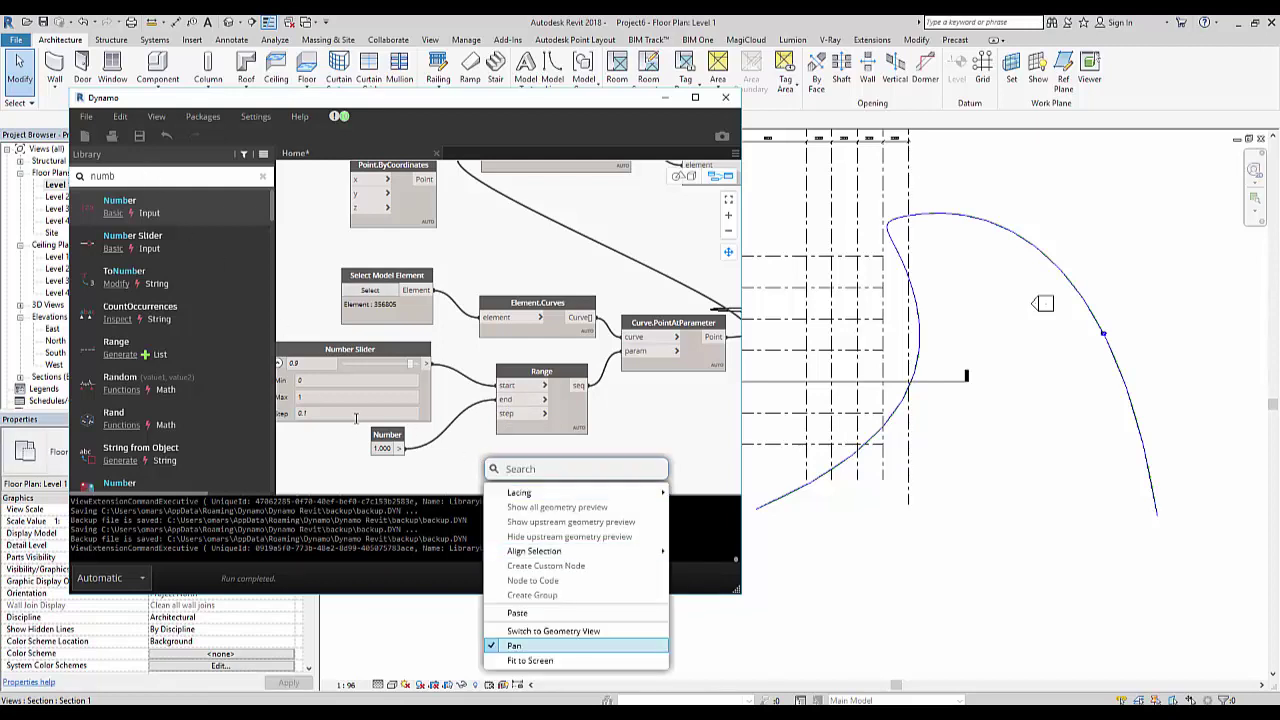
pyautogui.click(388, 443)
pyautogui.click(389, 443)
pyautogui.hotkey('ctrl', 'c')
pyautogui.hotkey('ctrl', 'v')
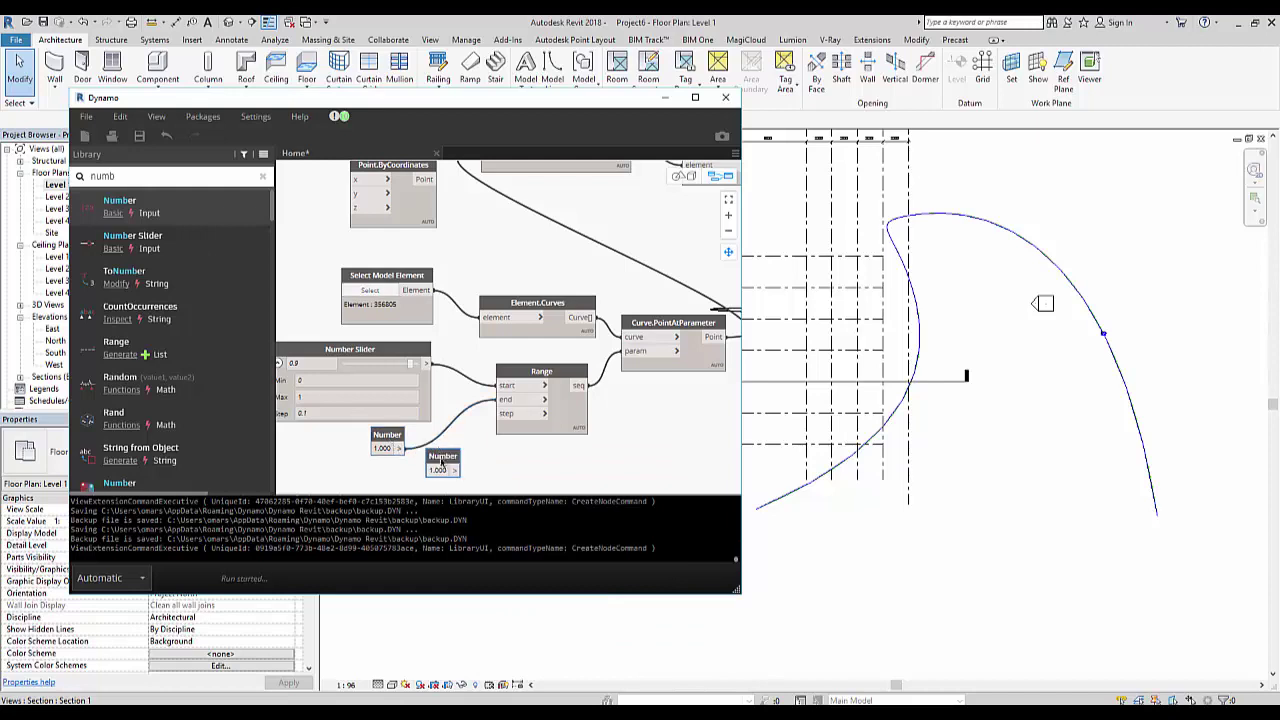
pyautogui.doubleClick(438, 470)
pyautogui.write('0.1')
pyautogui.press('Return')
pyautogui.moveTo(456, 470); pyautogui.dragTo(544, 413)
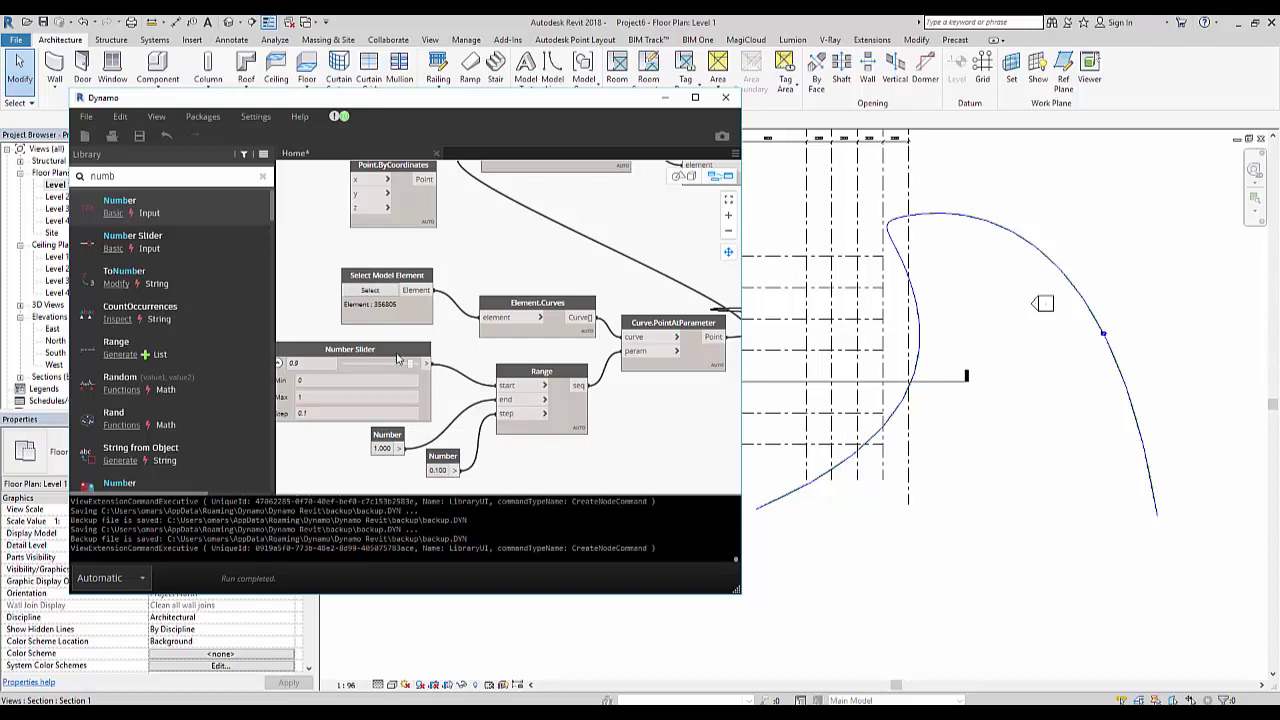
pyautogui.moveTo(406, 365); pyautogui.dragTo(346, 369)
pyautogui.moveTo(541, 445)
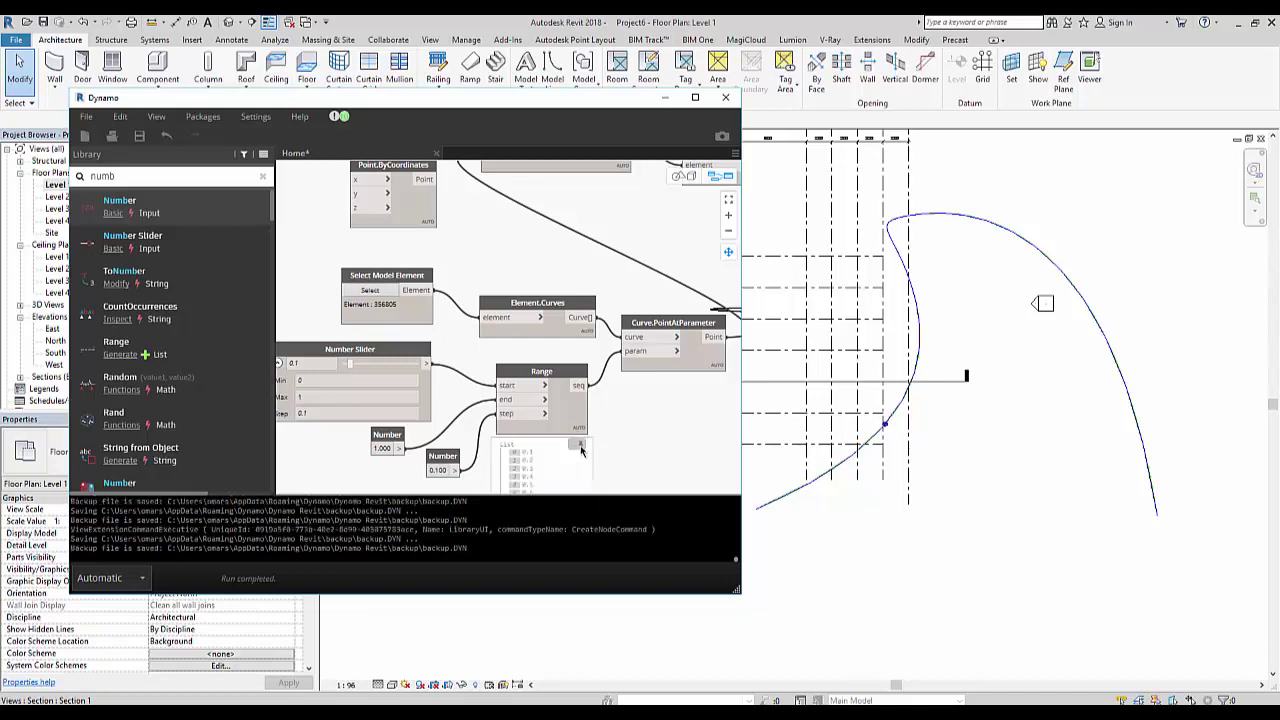
# - Set Curve.PointAtParameter's lacing to Longest and return to the Revit floor plan
pyautogui.scroll(-1, 580, 450)
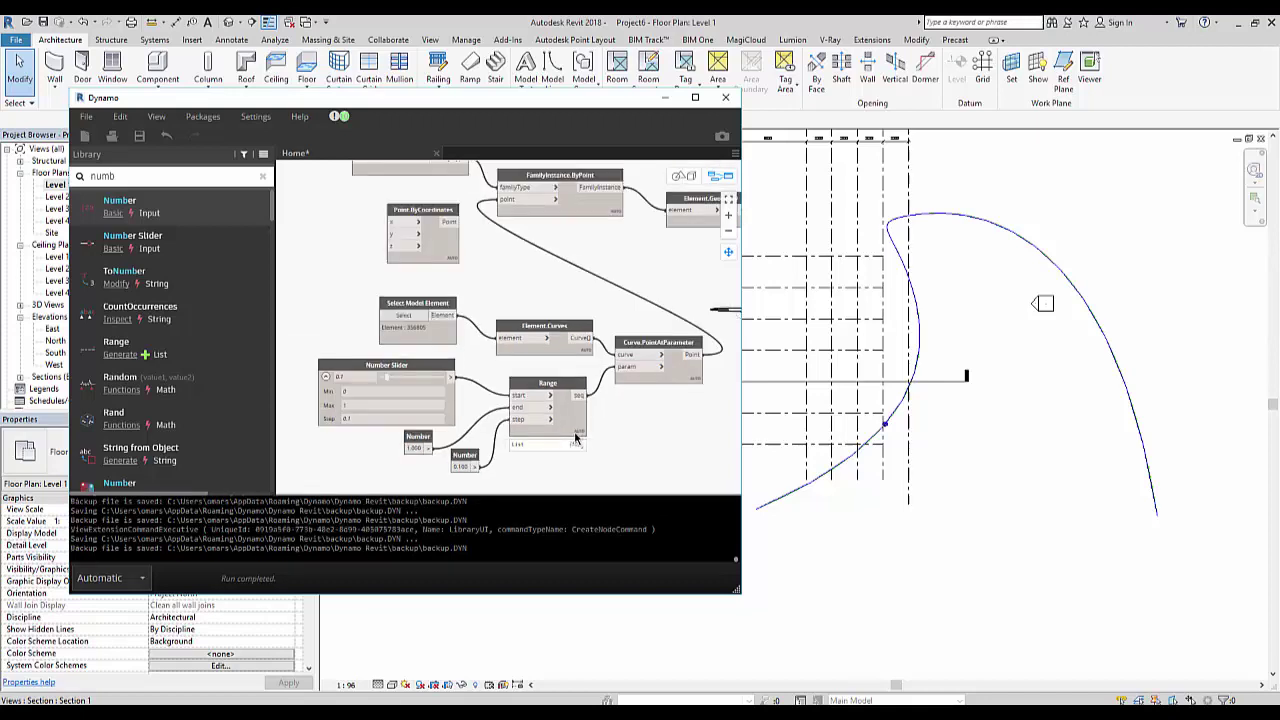
pyautogui.click(694, 383)
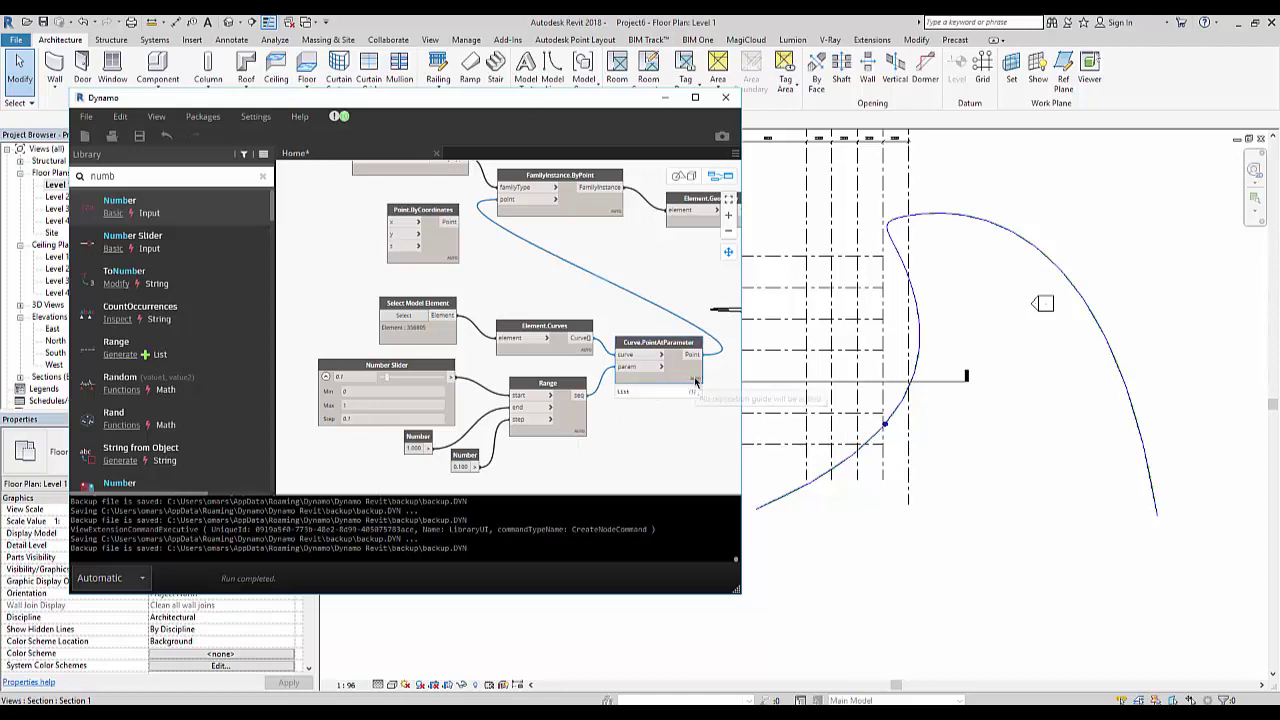
pyautogui.rightClick(689, 377)
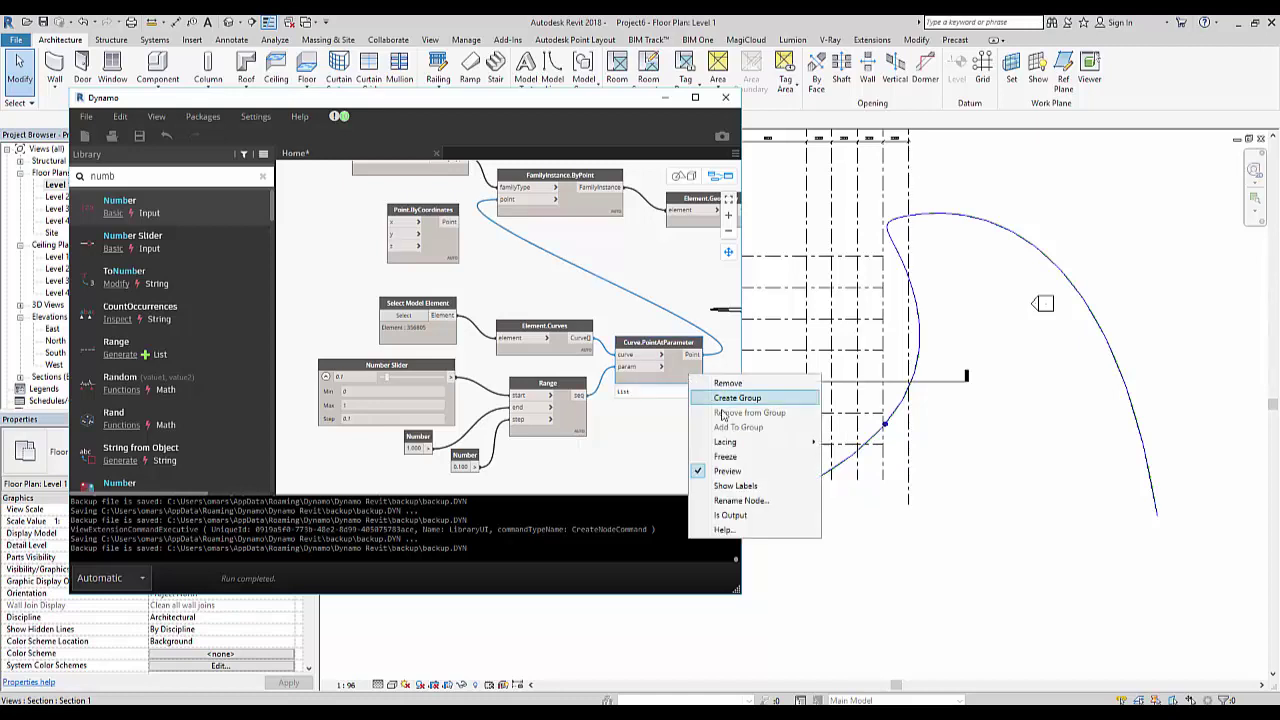
pyautogui.moveTo(726, 442)
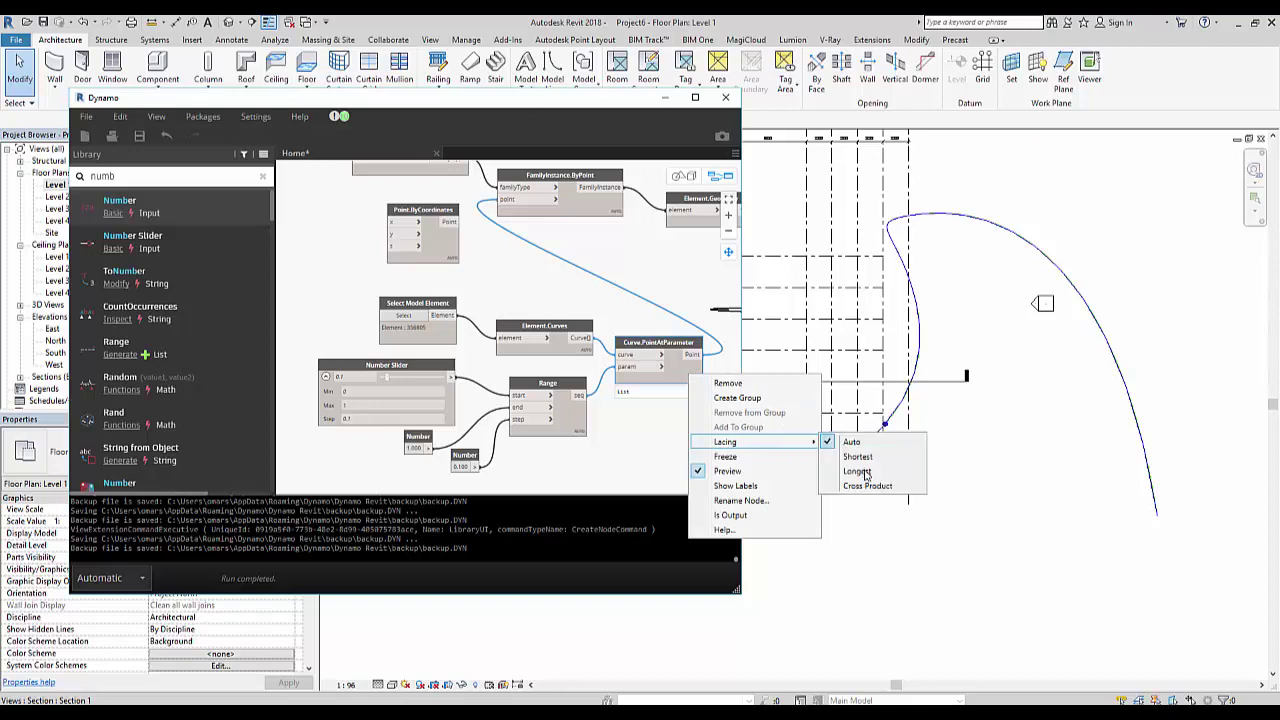
pyautogui.click(858, 471)
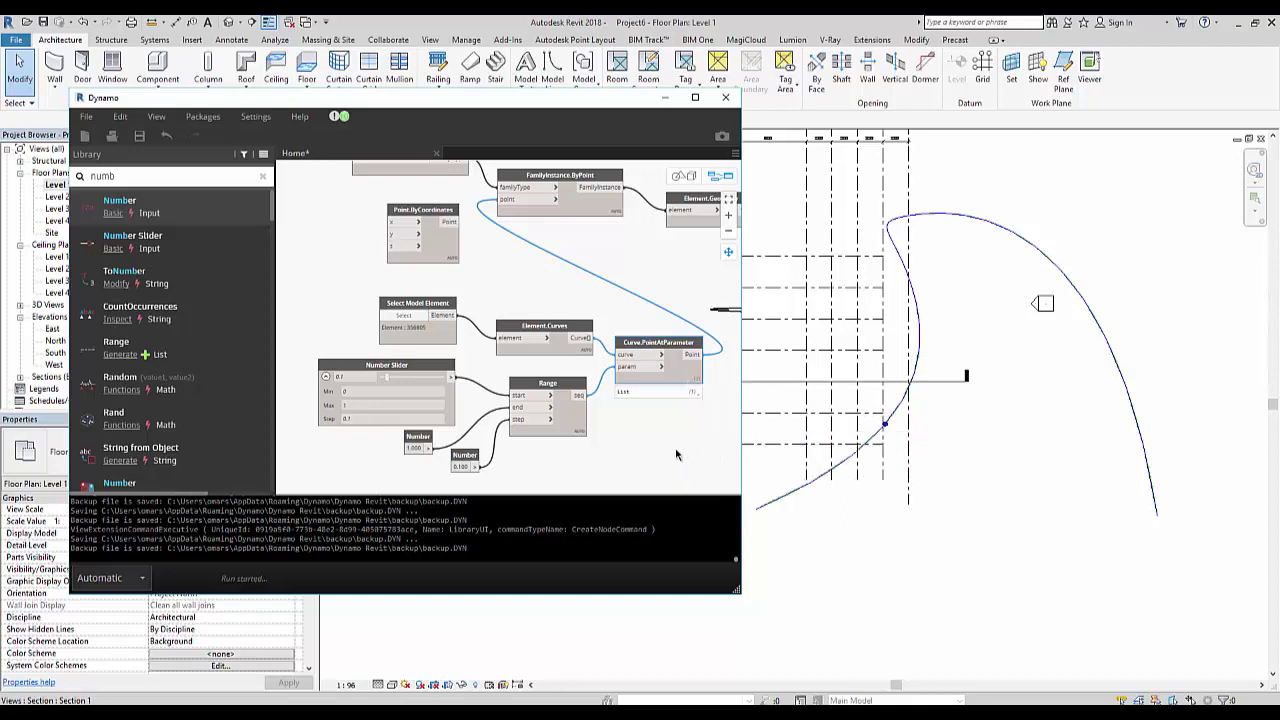
pyautogui.click(920, 545)
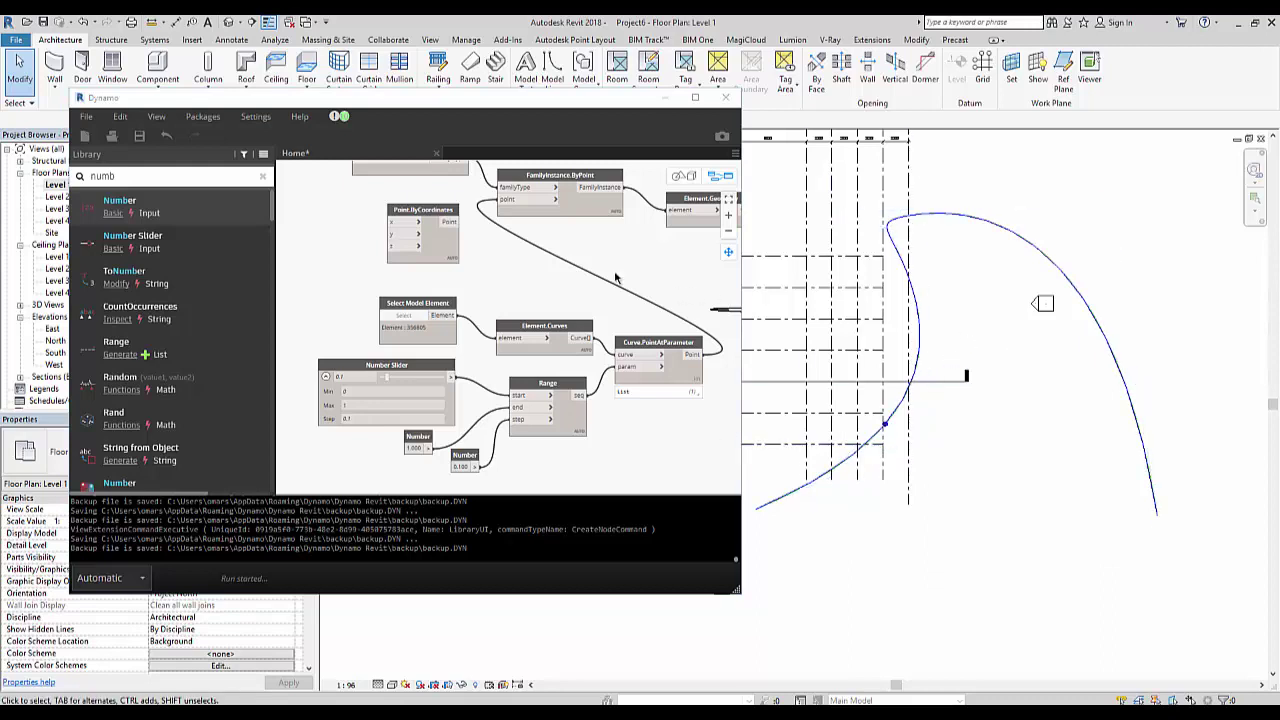
# - Pan the graph and zoom the Revit plan to inspect a placed Fire Hydrant
pyautogui.moveTo(616, 278); pyautogui.dragTo(581, 326, button='middle')
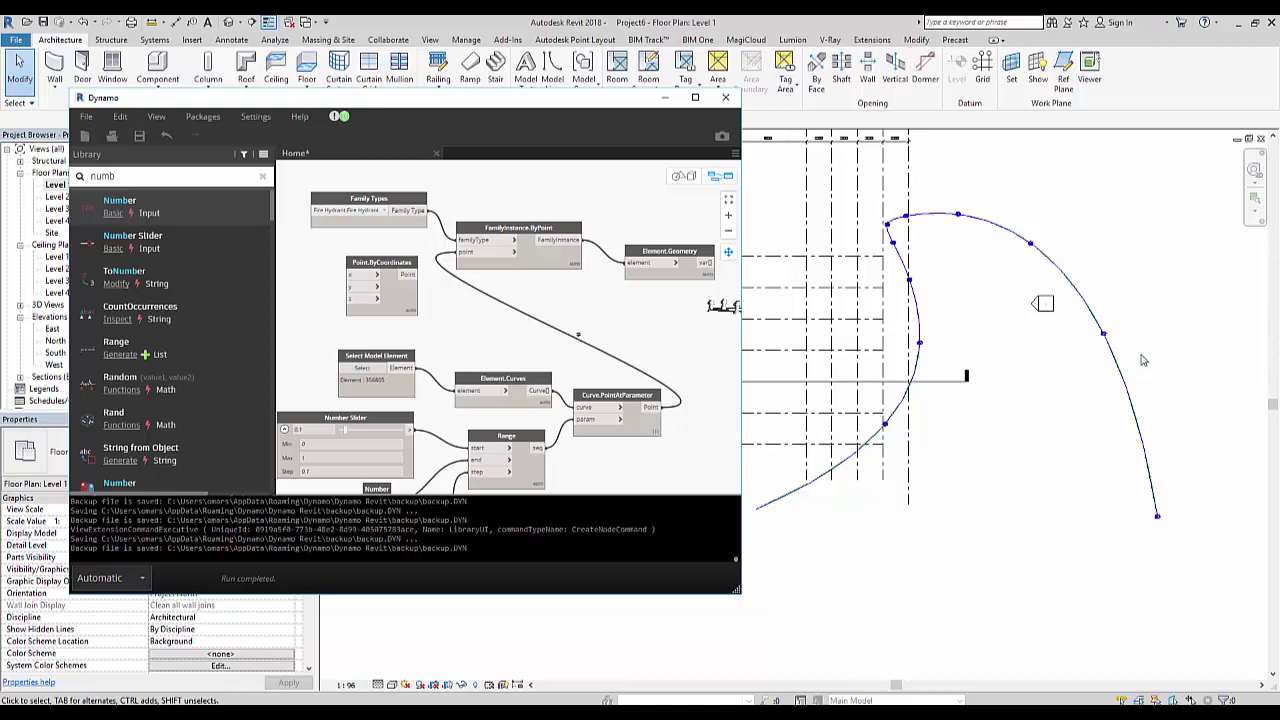
pyautogui.scroll(2, 1086, 366)
pyautogui.scroll(2, 1080, 366)
pyautogui.scroll(2, 1020, 400)
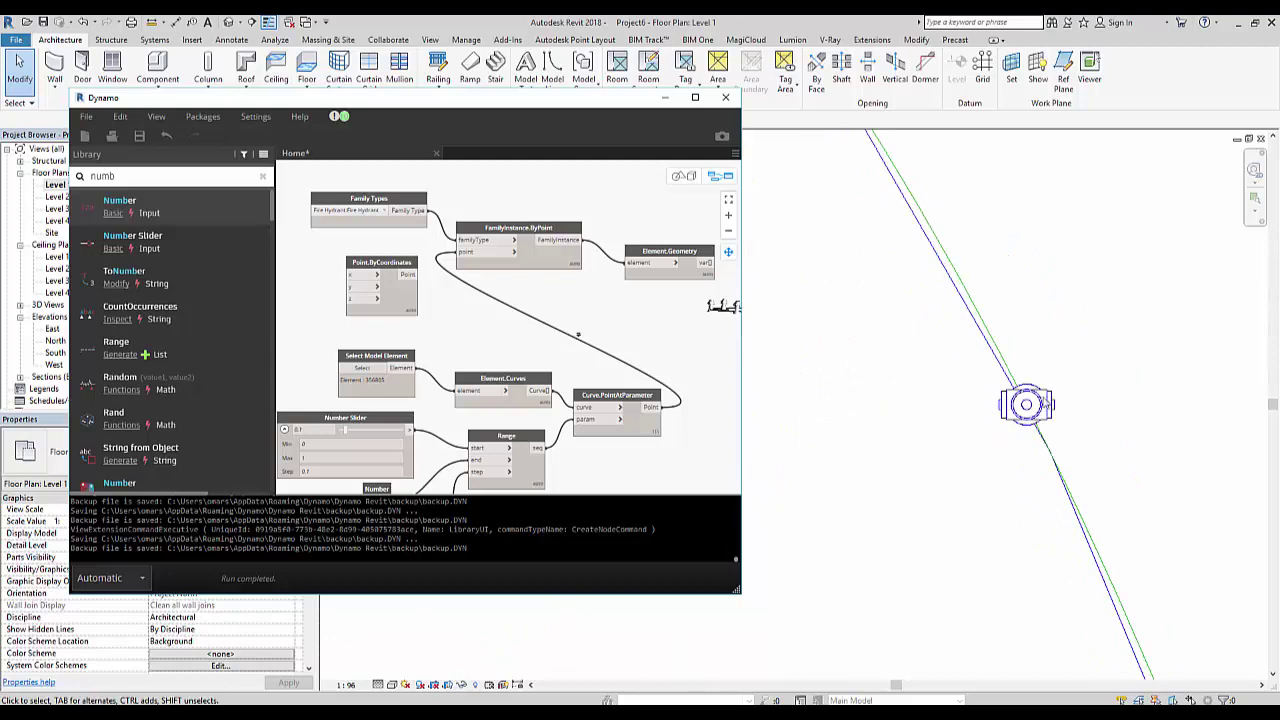
pyautogui.scroll(-2, 1020, 400)
pyautogui.scroll(-2, 1020, 400)
pyautogui.scroll(2, 970, 407)
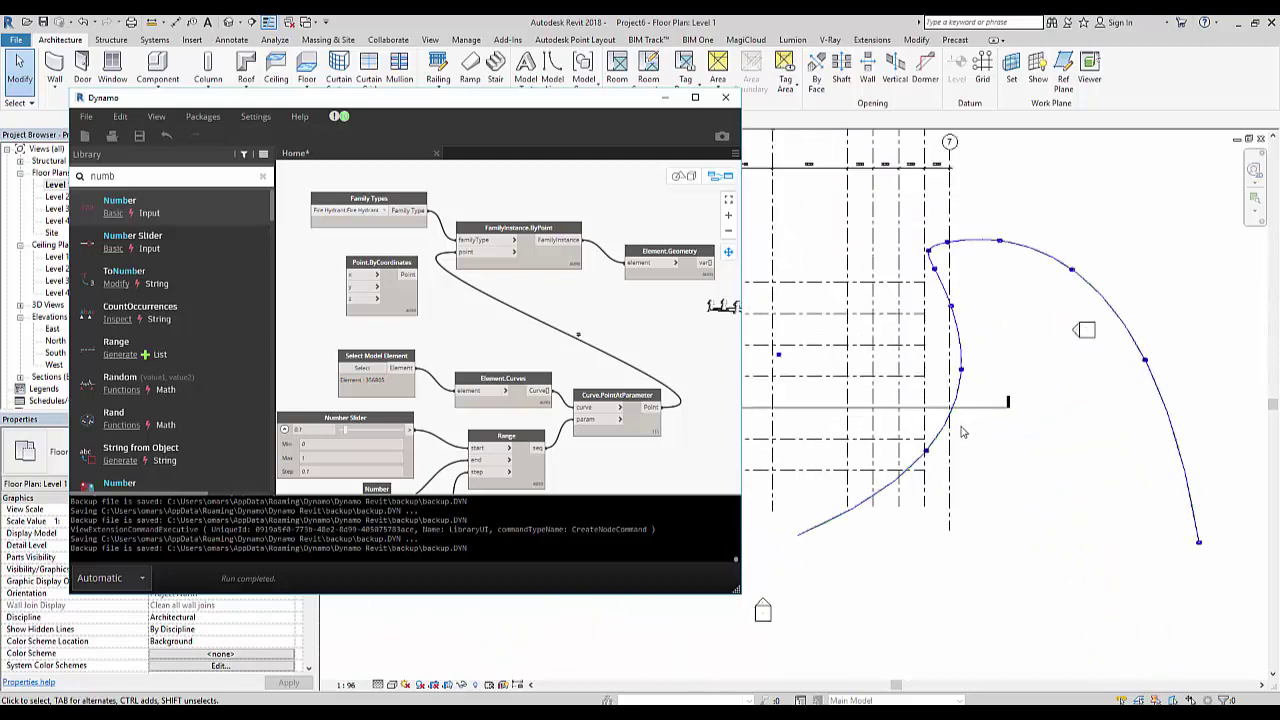
pyautogui.scroll(2, 963, 432)
pyautogui.scroll(-3, 935, 477)
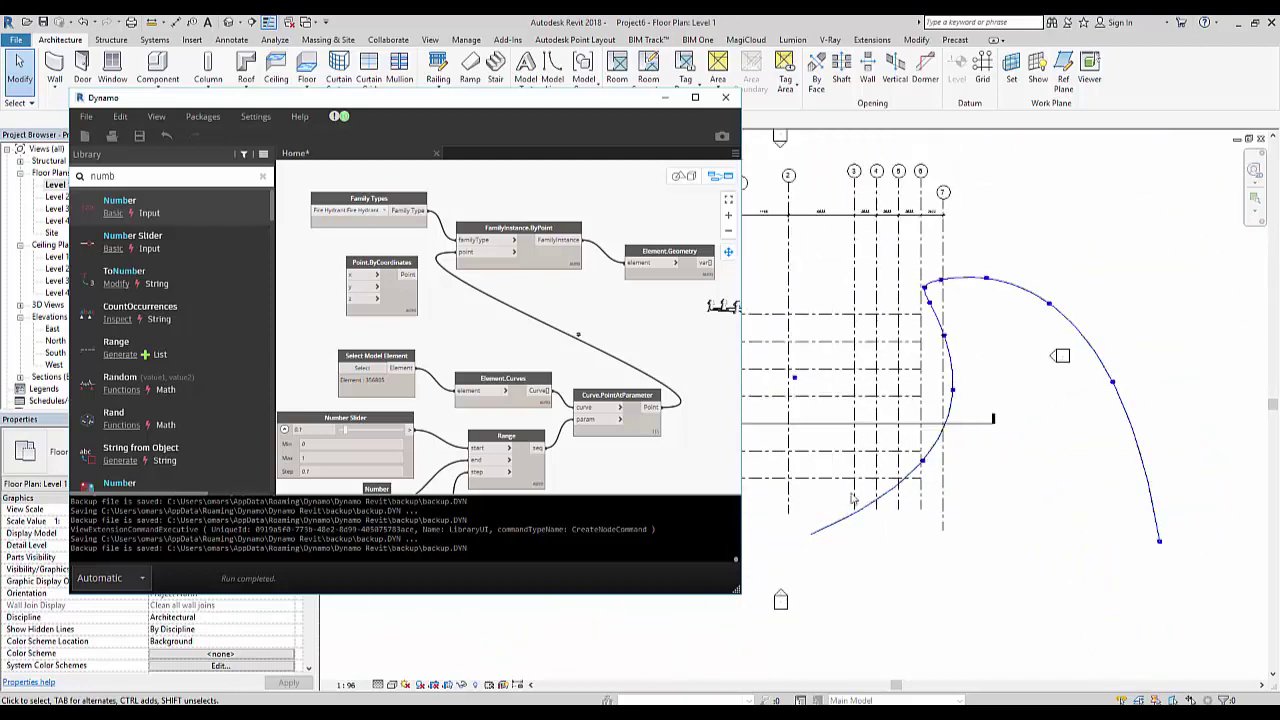
# - Set the Range start Number Slider to 0 and return to the Revit floor plan
pyautogui.scroll(1, 378, 428)
pyautogui.scroll(2, 378, 428)
pyautogui.moveTo(372, 405); pyautogui.dragTo(362, 407)
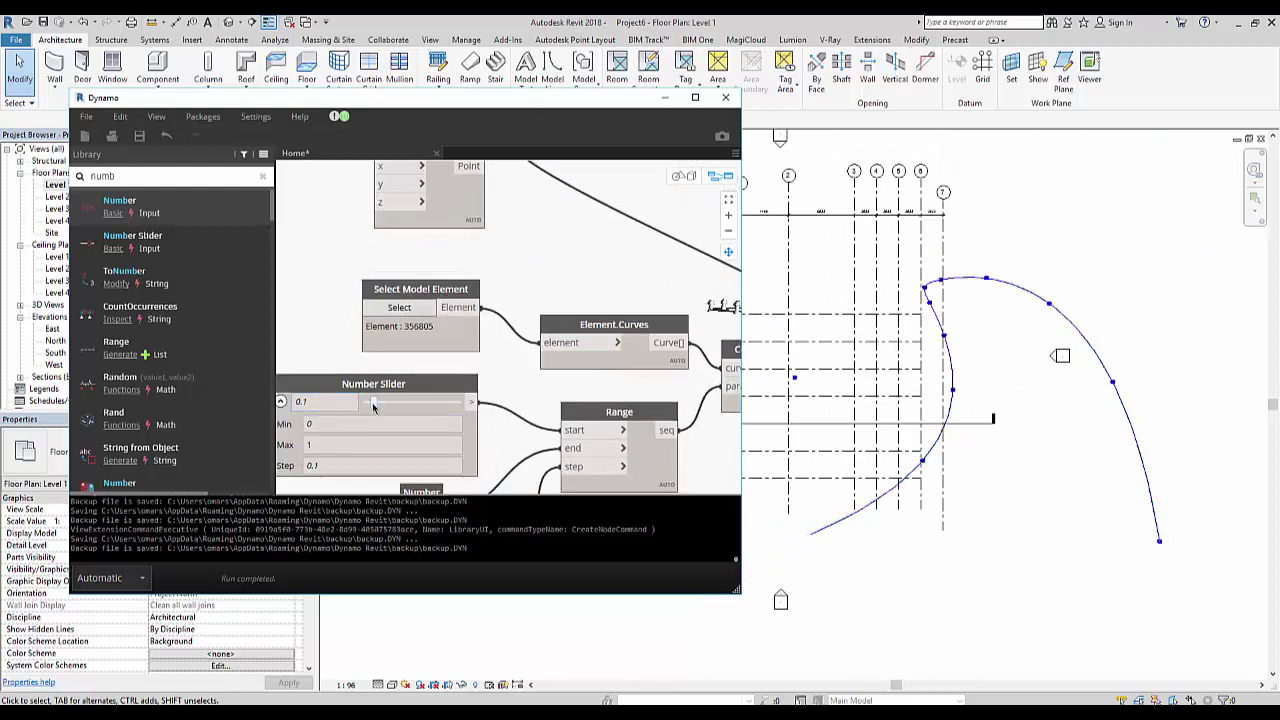
pyautogui.click(1033, 496)
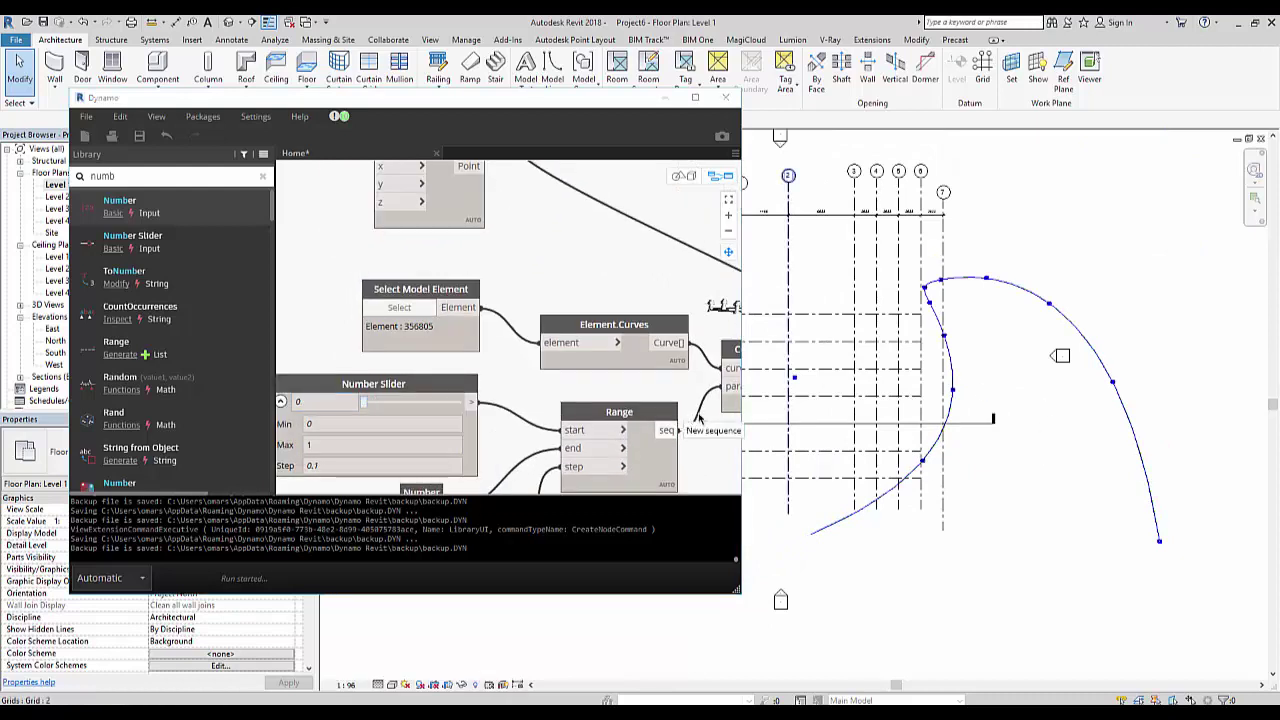